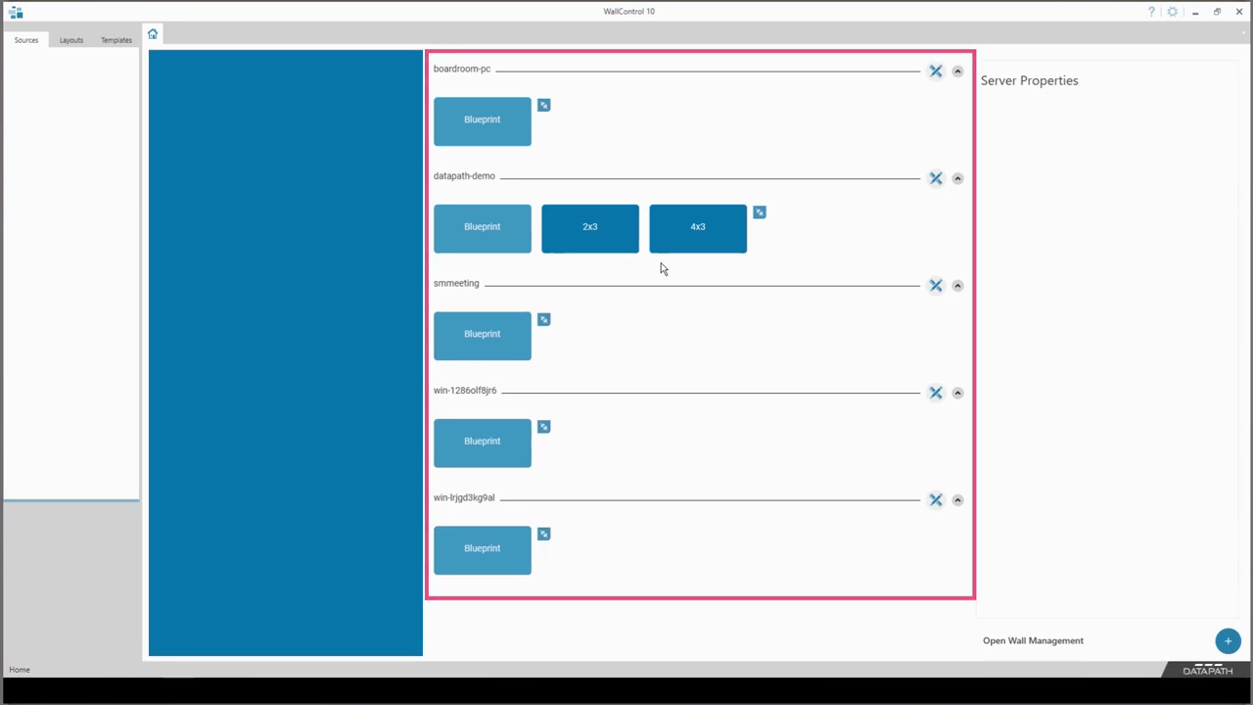
Step: View the server properties of smmeeting and datapath-demo, and review the user settings
left_click(661, 288)
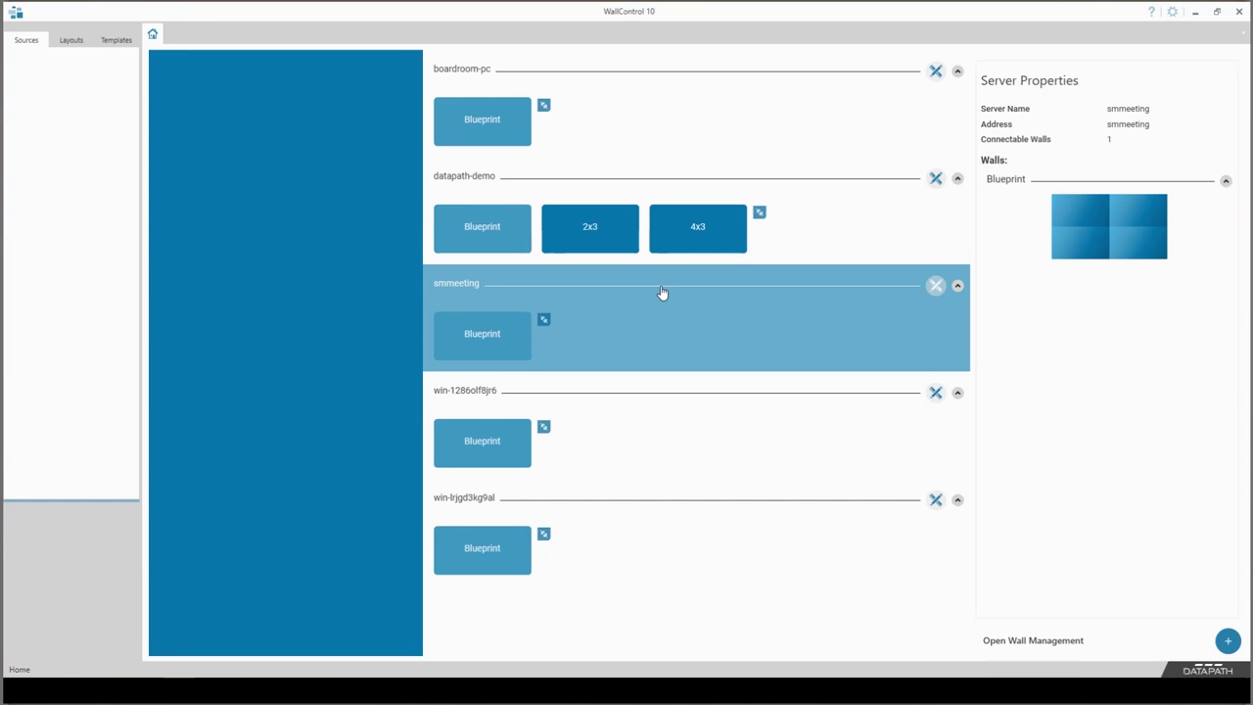
left_click(664, 184)
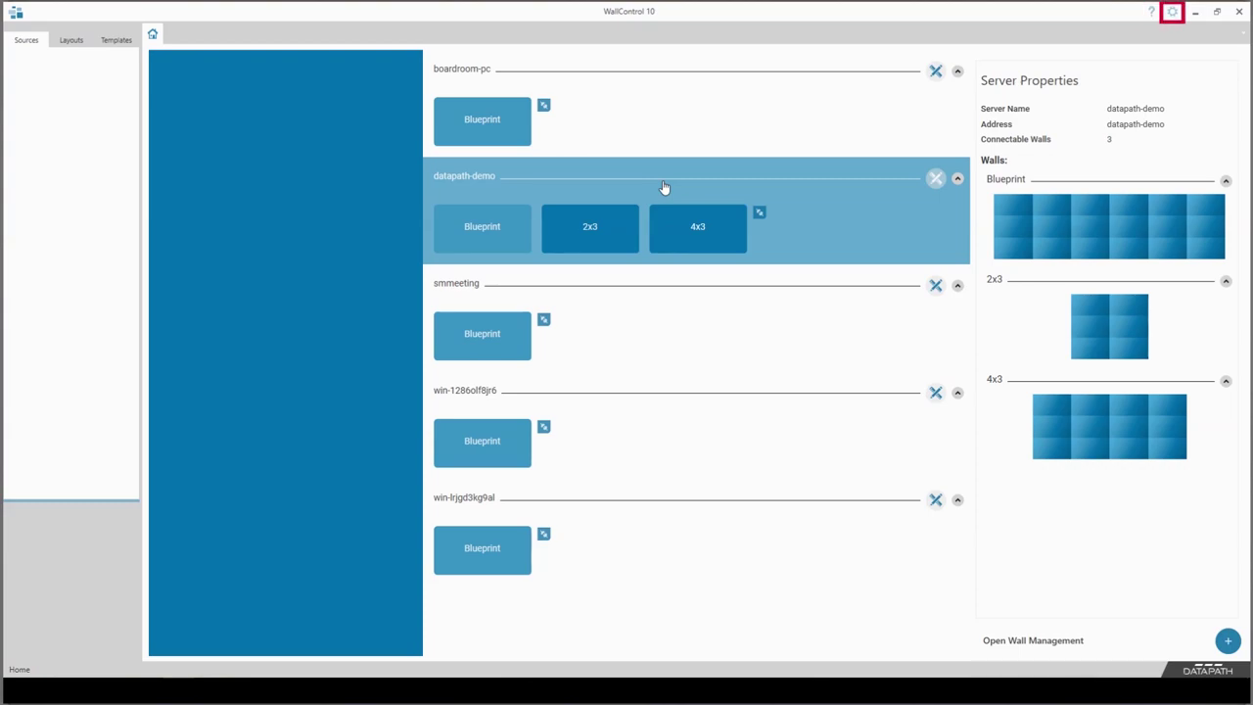
left_click(1173, 12)
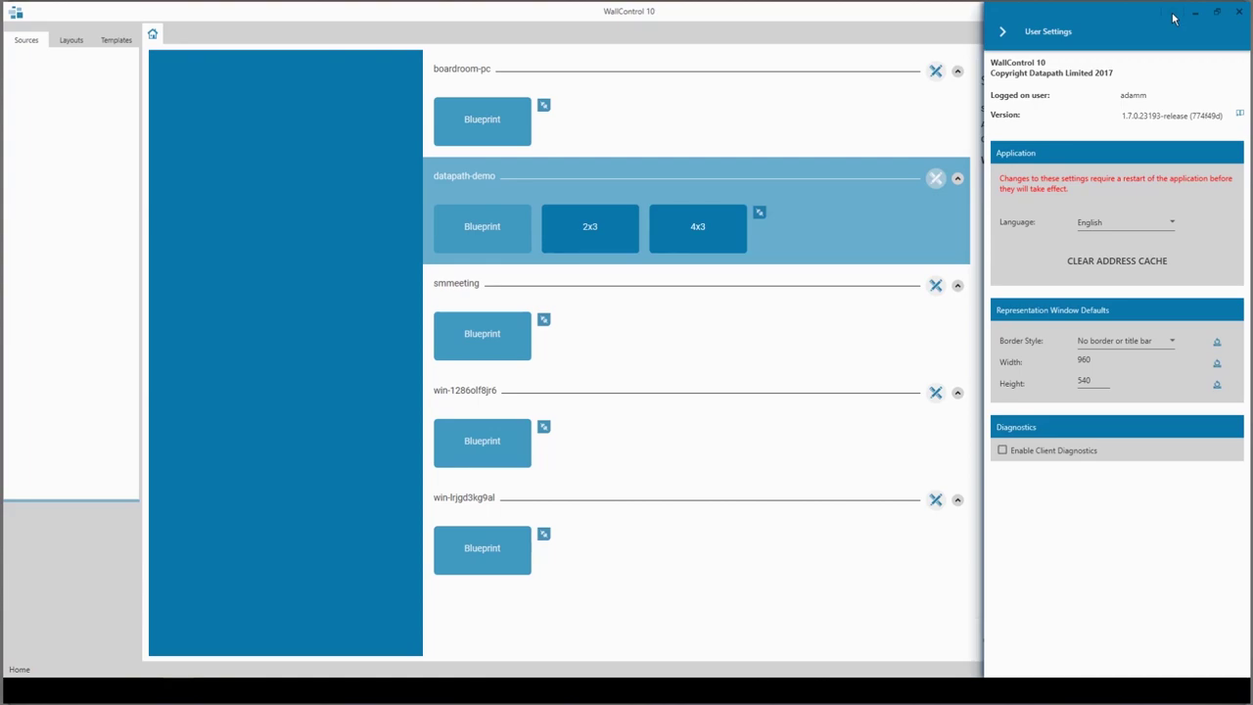
left_click(1002, 32)
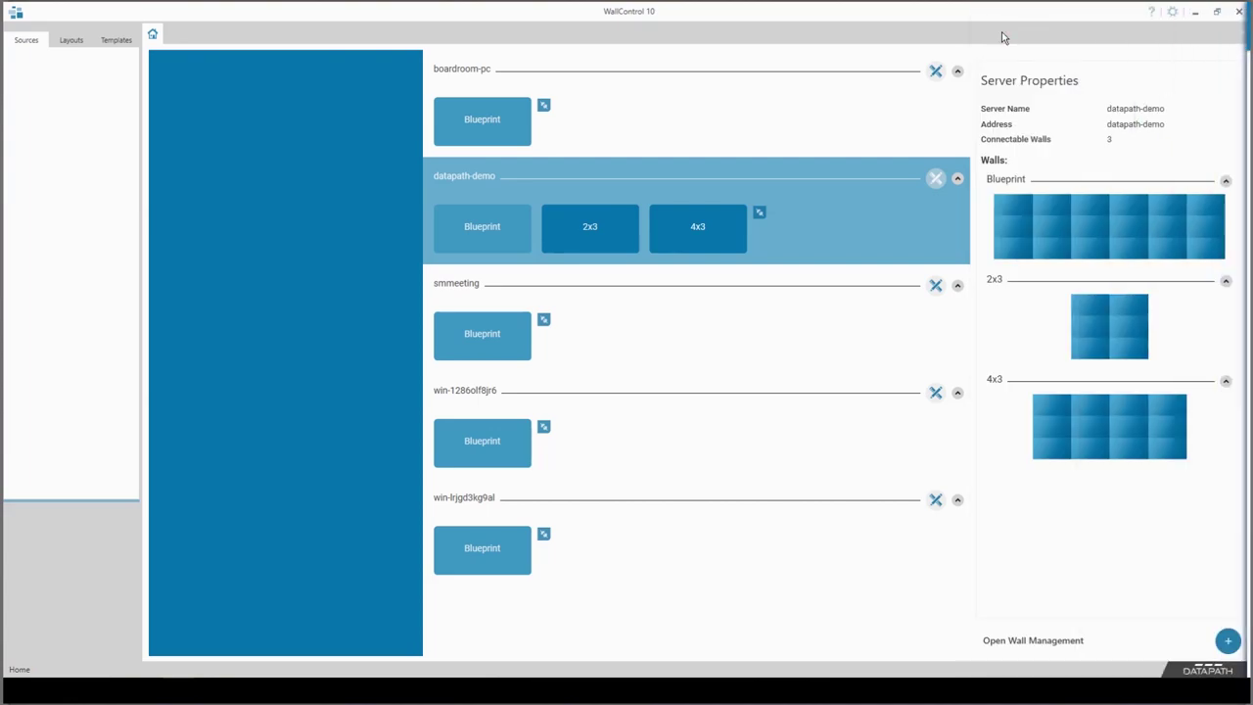
Step: Open the smmeeting Blueprint wall and place the laptop1 Vision source and the Datapath Animation.mp4 media file on it
left_click(520, 331)
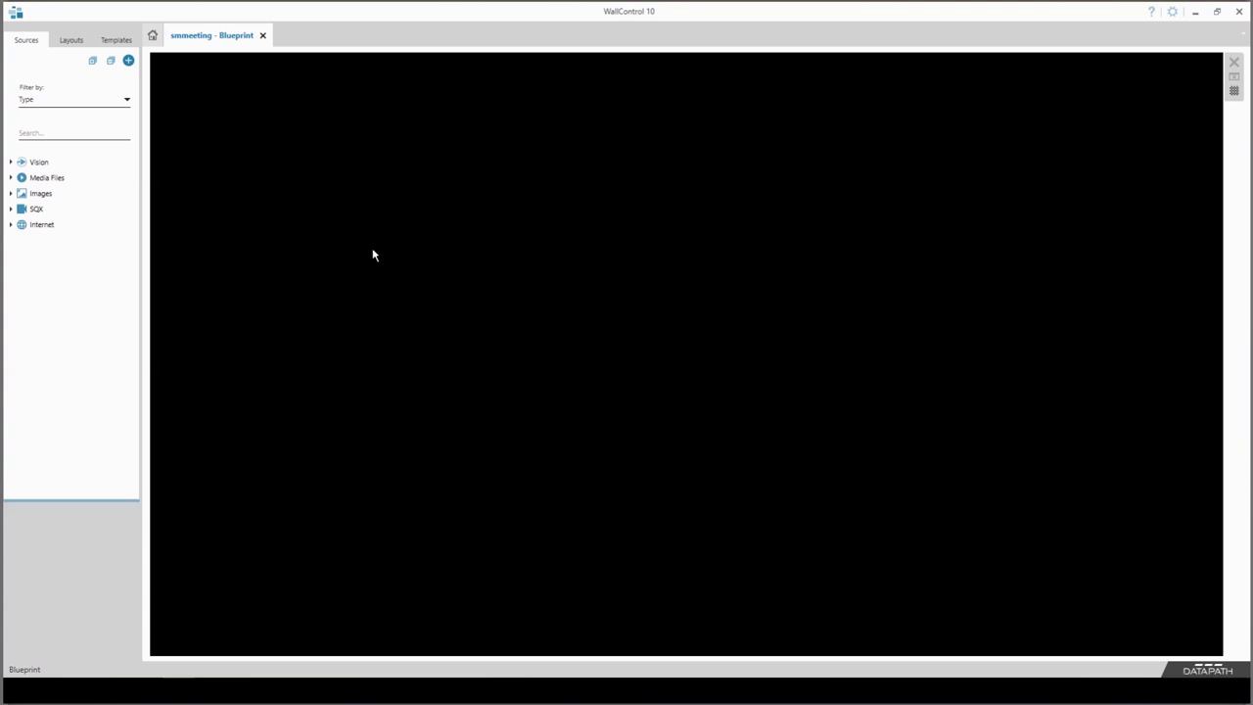
left_click(9, 163)
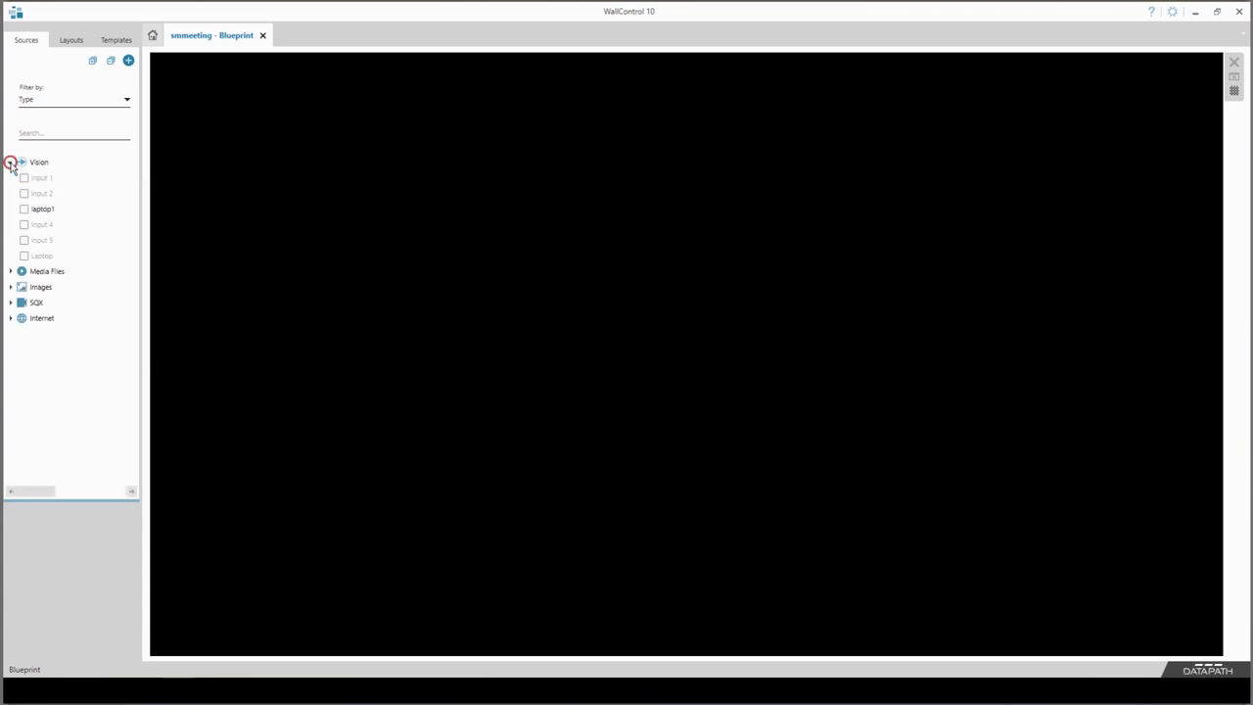
left_click(42, 208)
left_click_drag(152, 237, 414, 198)
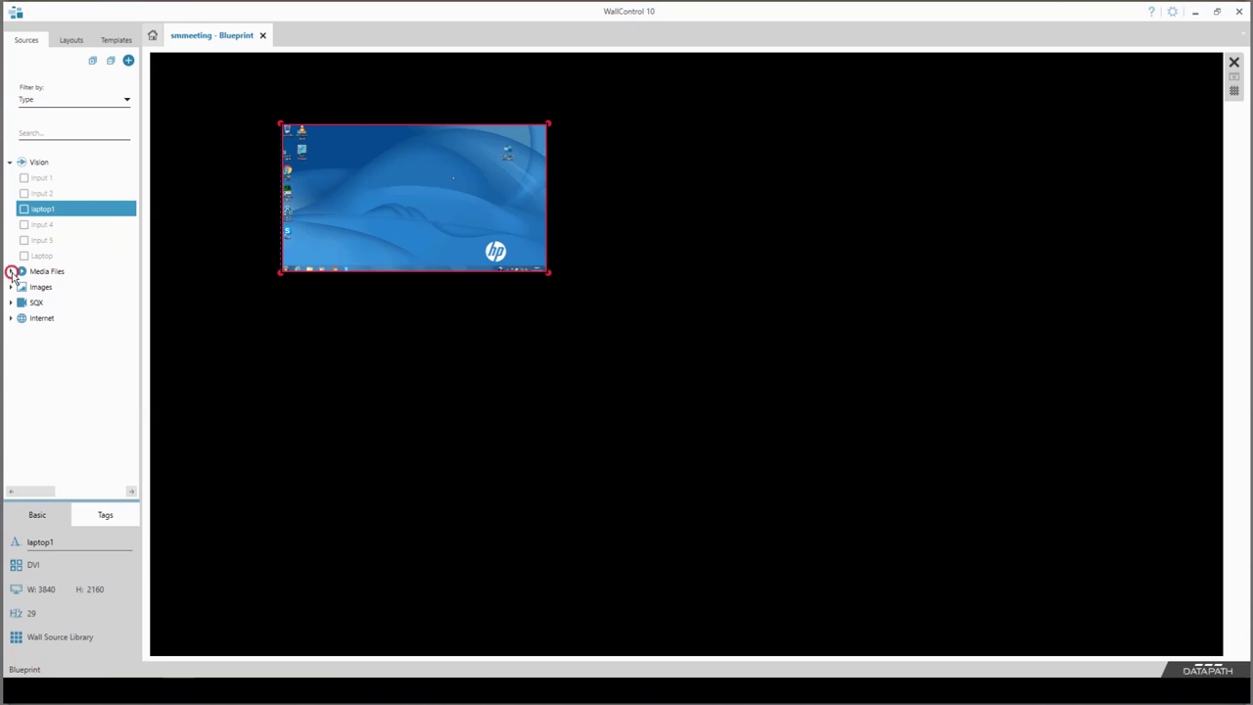
left_click(11, 271)
left_click_drag(54, 287, 881, 501)
Step: Move the laptop1 window towards the middle of the wall and enlarge it to about 1760 by 1233
left_click_drag(482, 233, 732, 425)
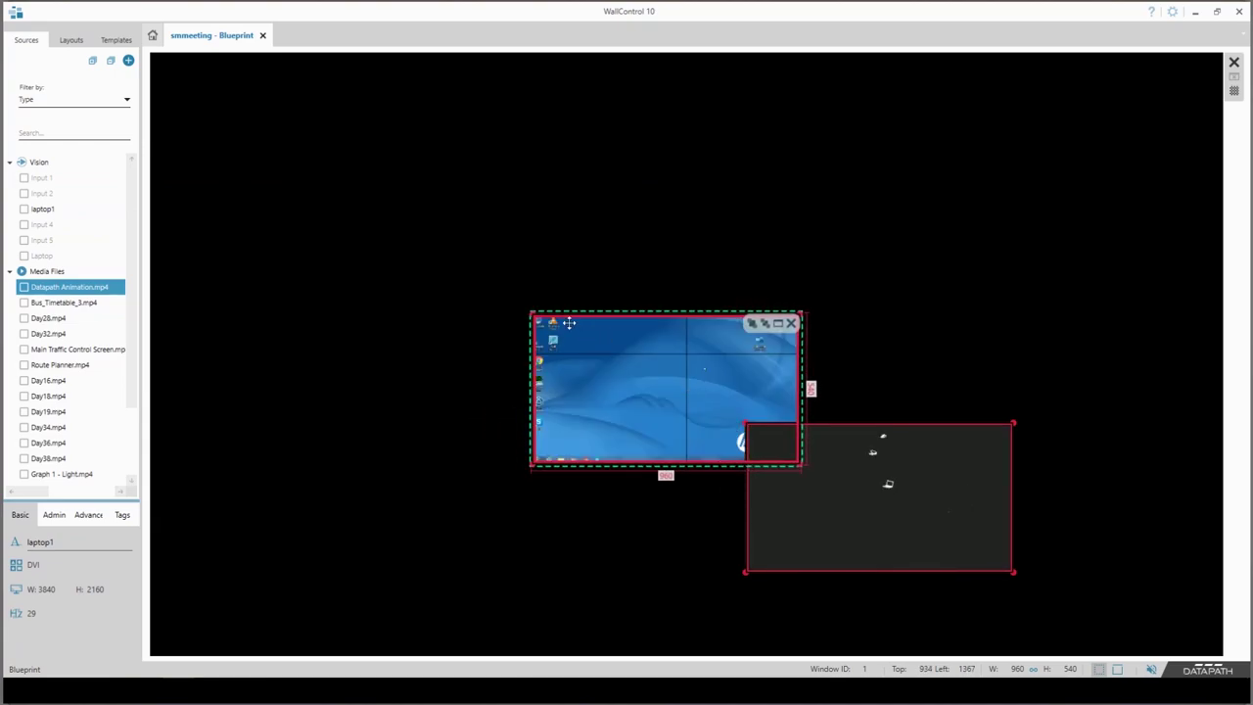
left_click_drag(532, 315, 309, 119)
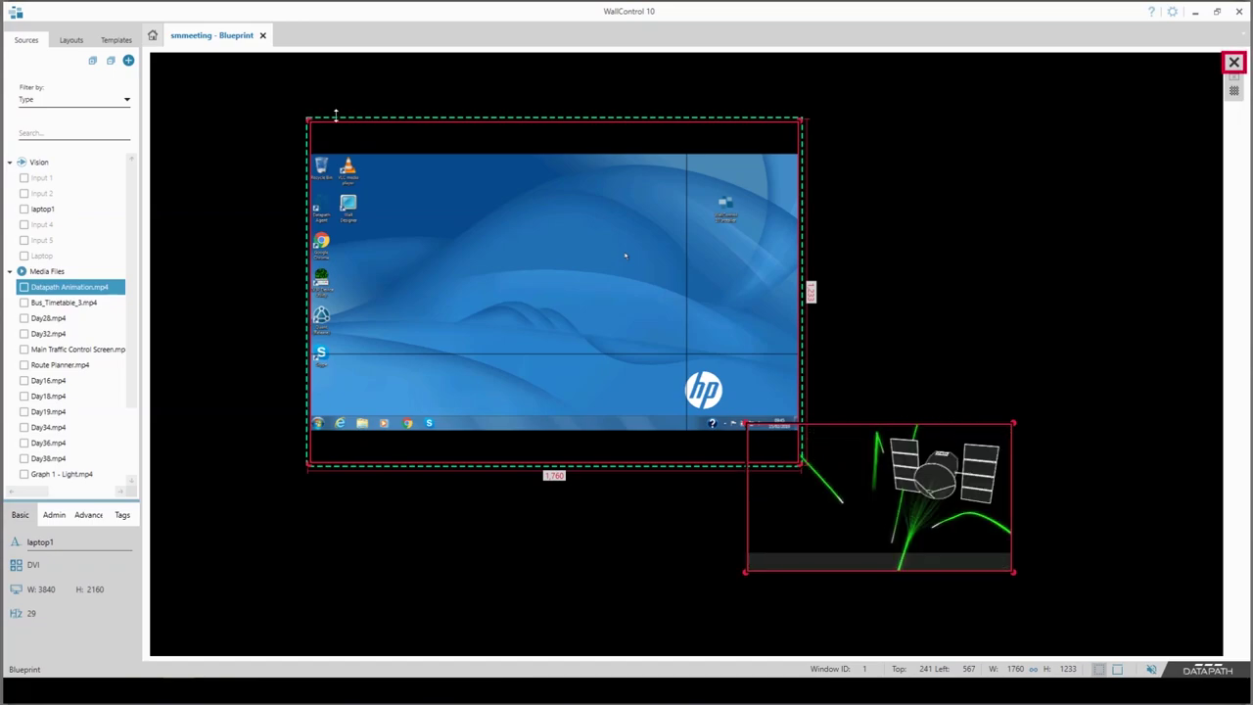
Step: Close all windows on the wall, and toggle the test frame on and off
left_click(1233, 60)
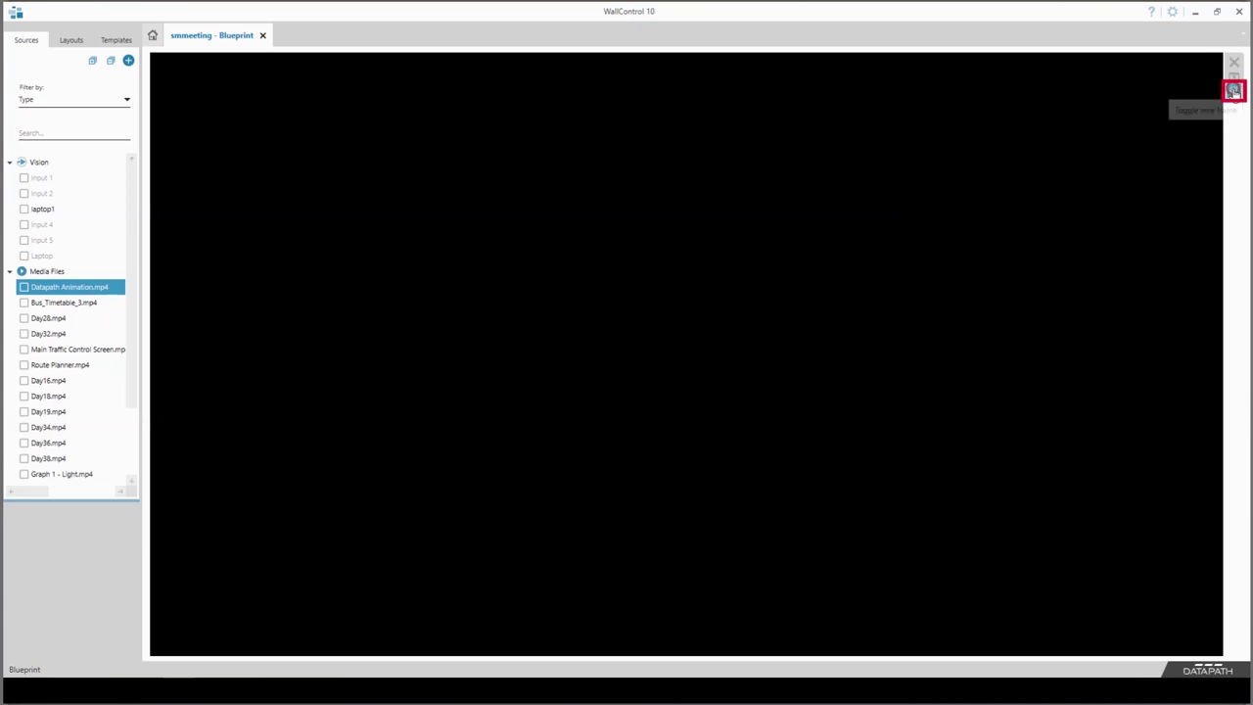
left_click(1235, 91)
left_click(1234, 91)
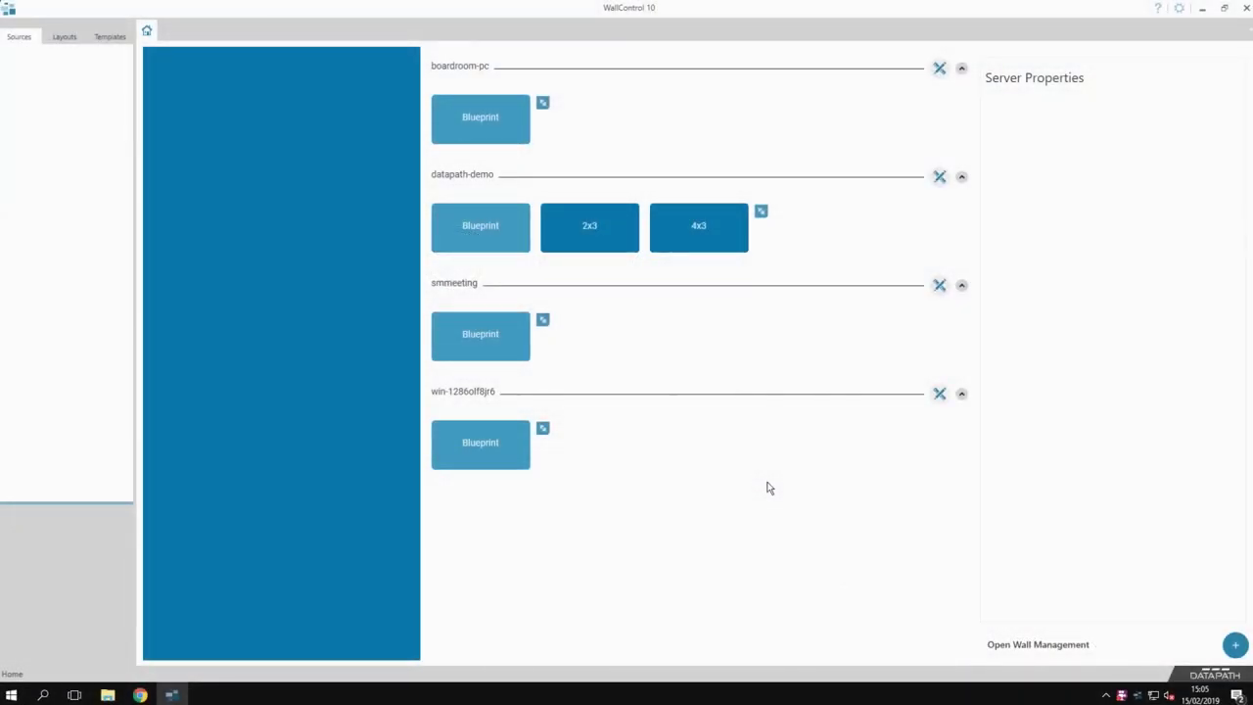
Step: Open the smmeeting Blueprint wall and rename the Vision source Input 1 to NEW
left_click(513, 351)
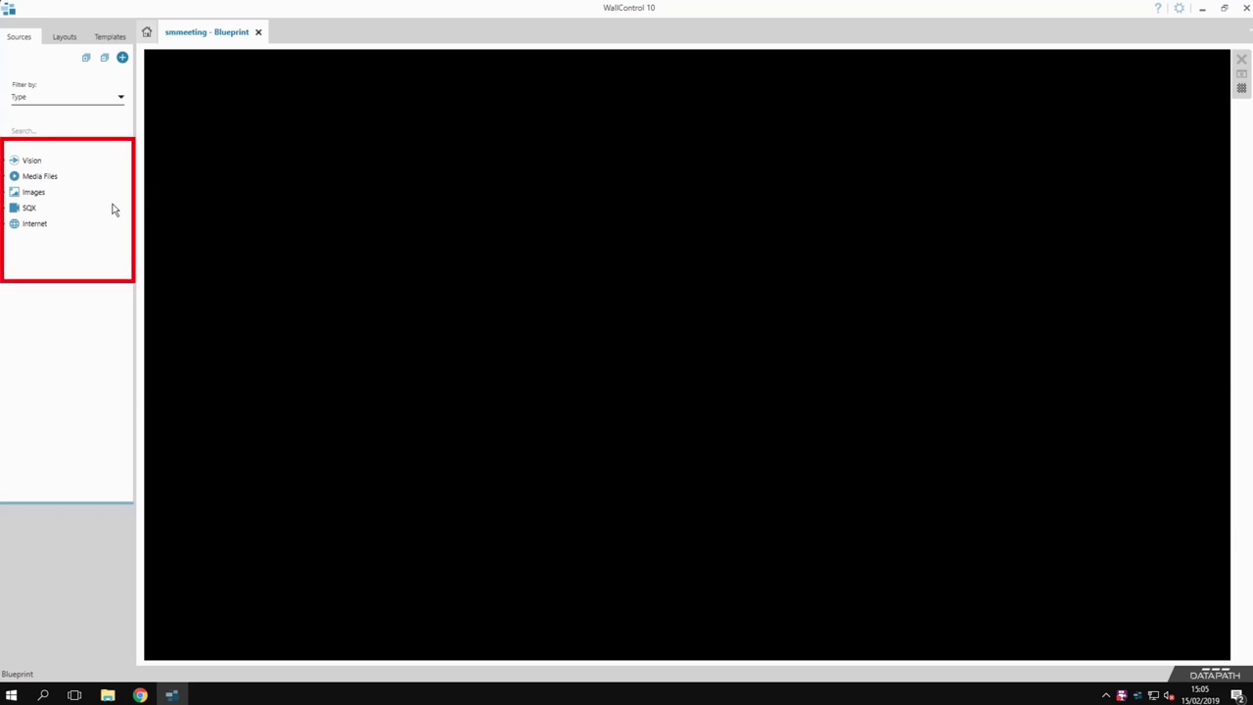
left_click(4, 161)
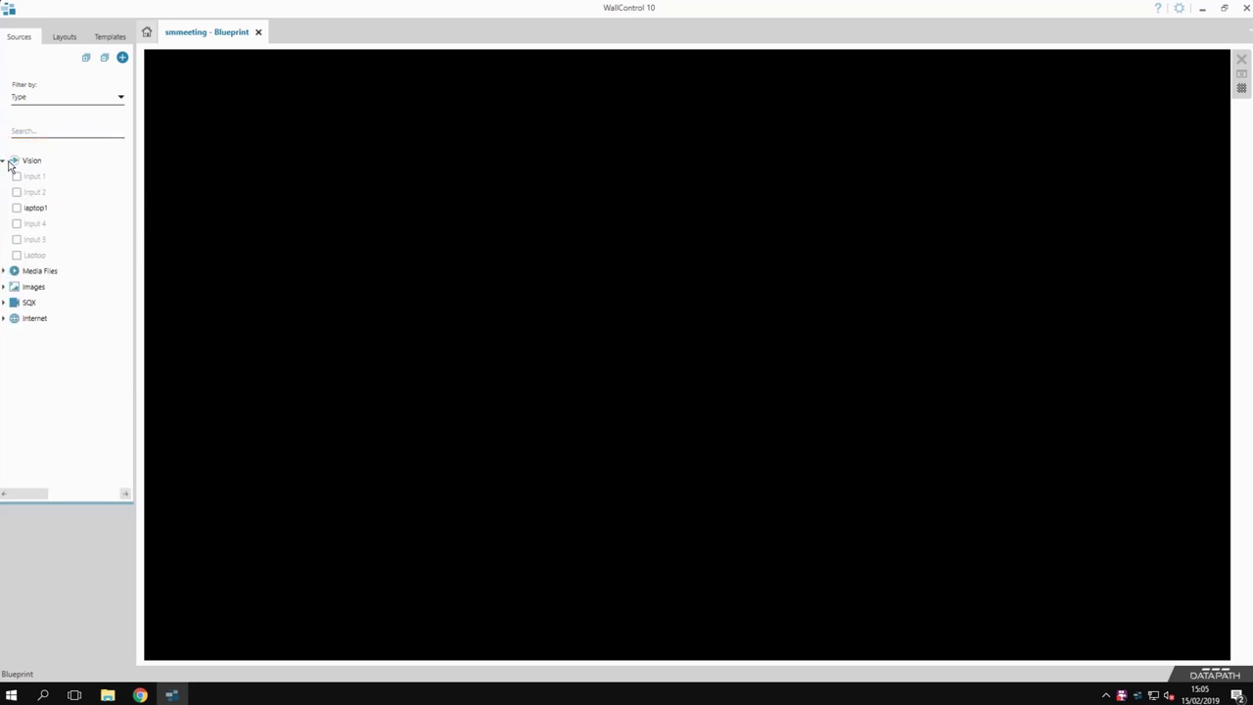
left_click(33, 178)
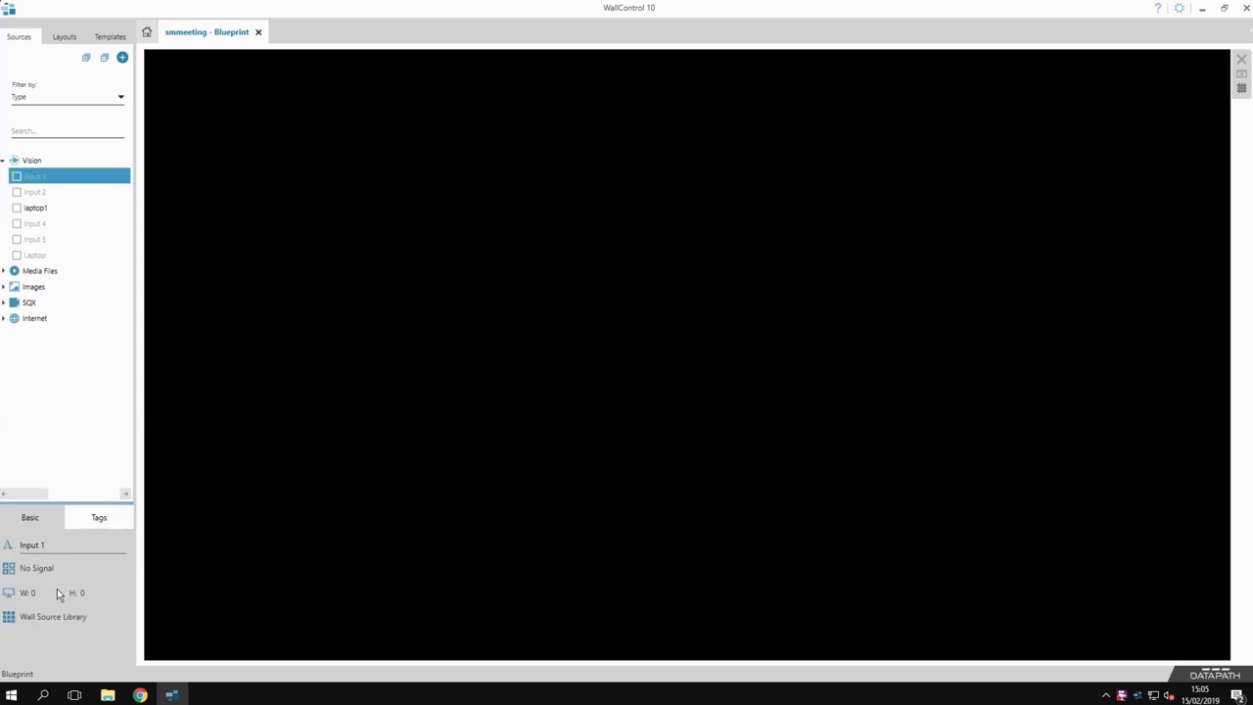
left_click_drag(50, 545, 12, 541)
type("NEW")
key("Return")
left_click(122, 59)
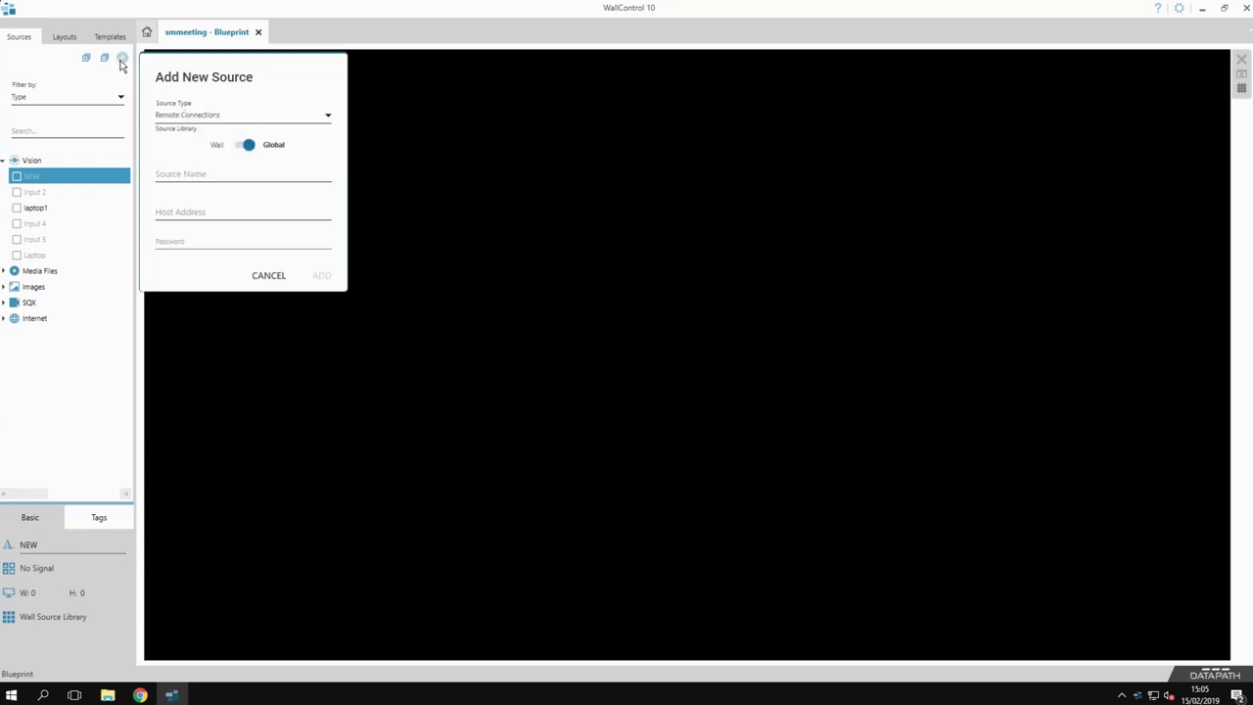
left_click(328, 117)
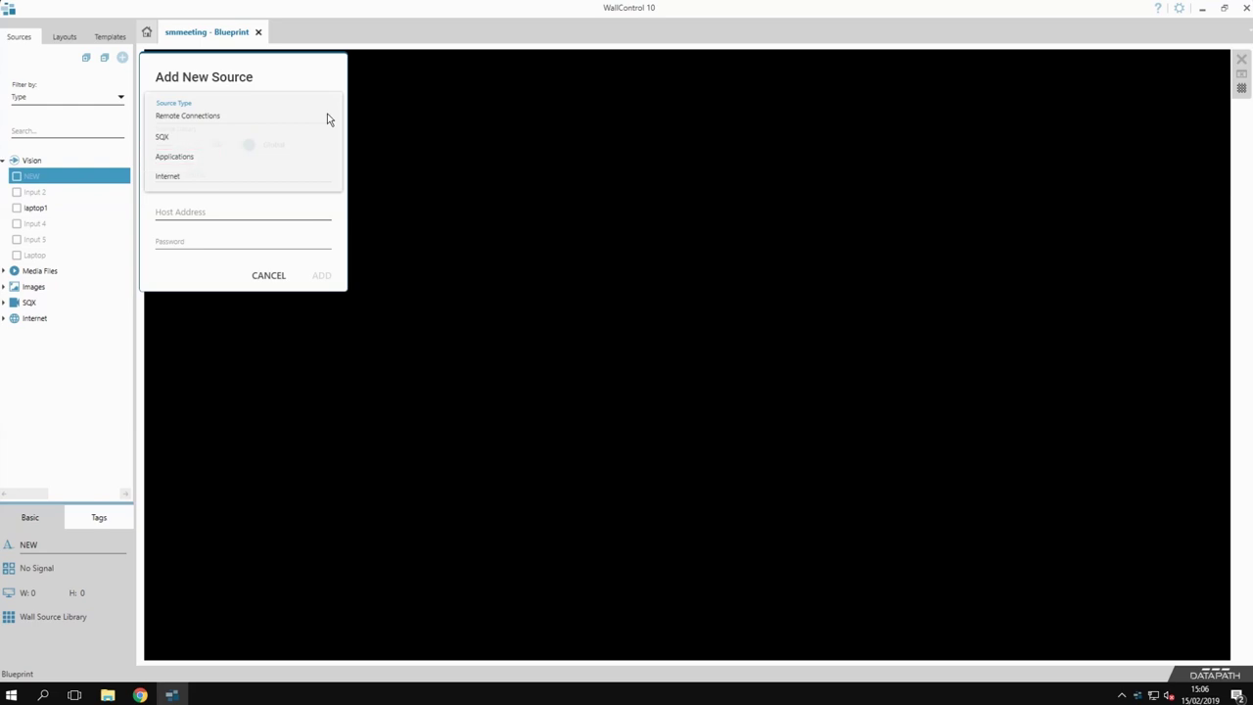
left_click(244, 175)
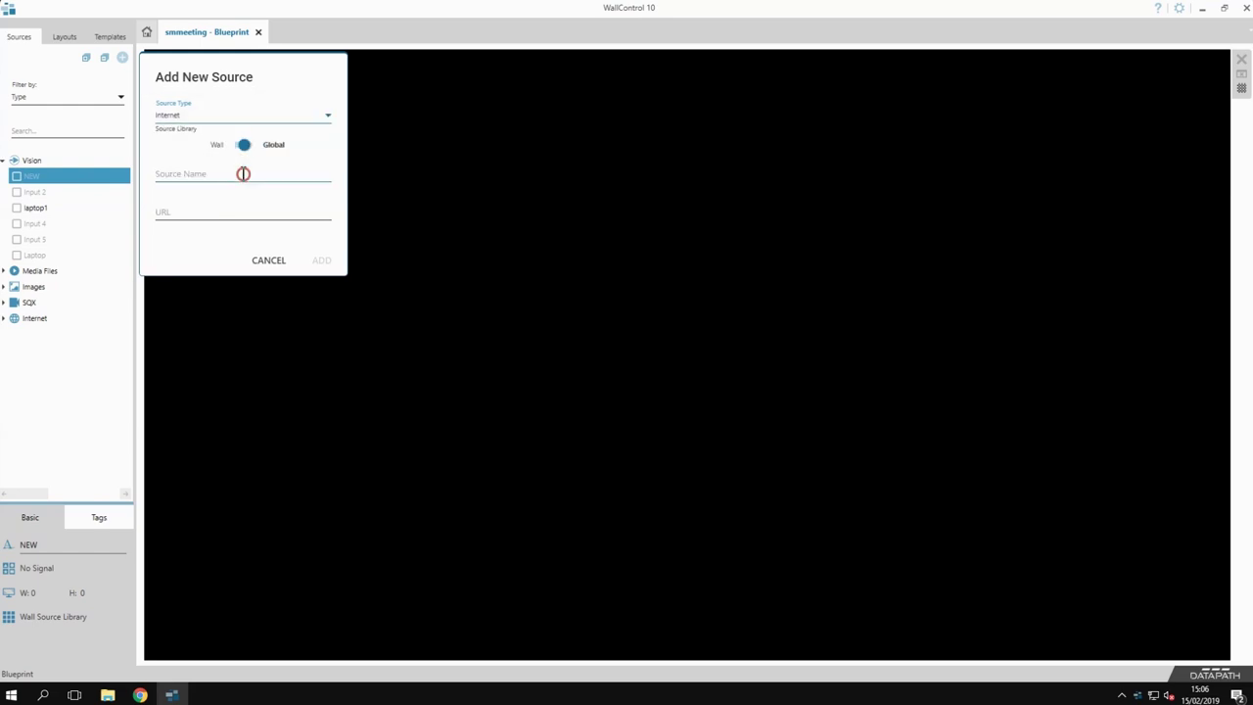
left_click(242, 173)
type("Dat")
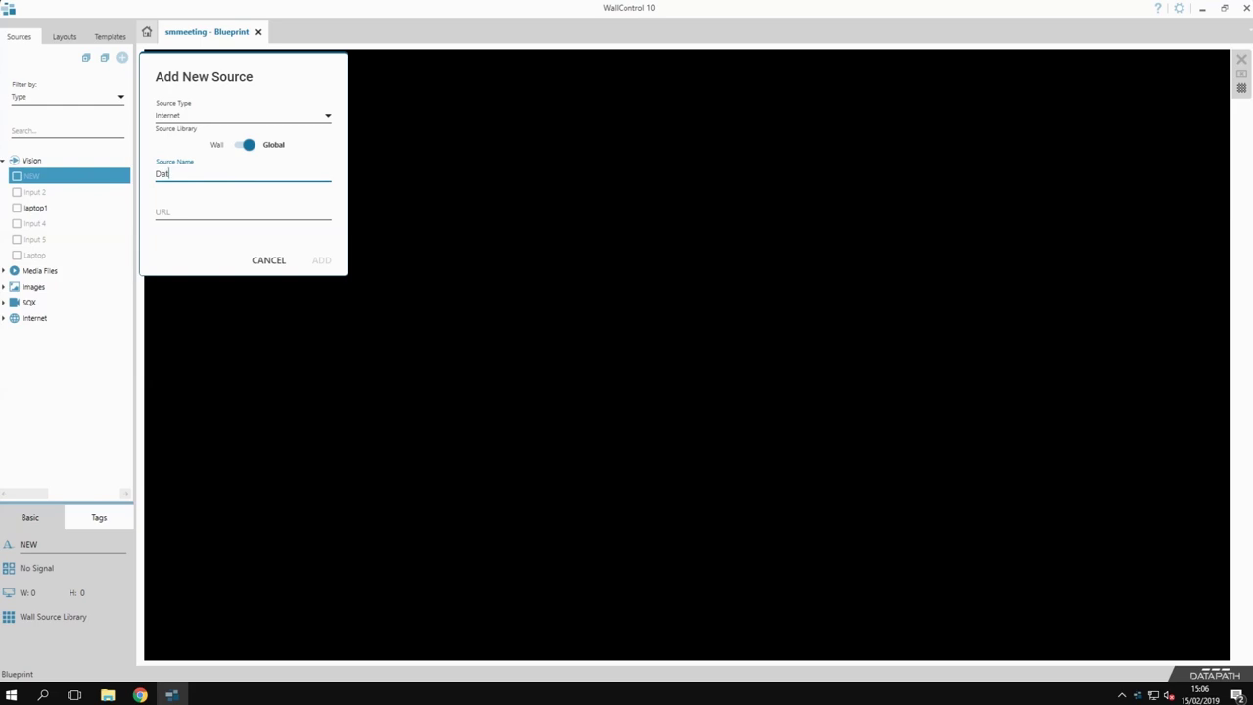
type("apath")
key("Tab")
type("http://www.datapath.co.uk/")
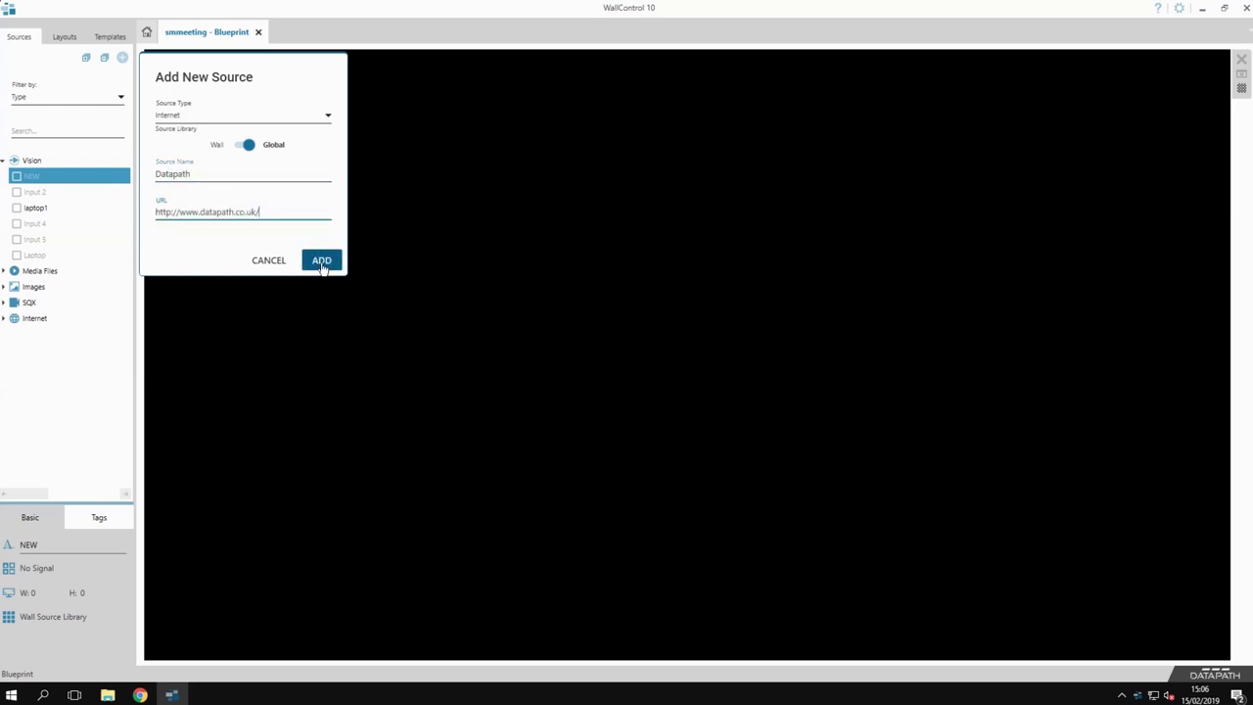
left_click(322, 262)
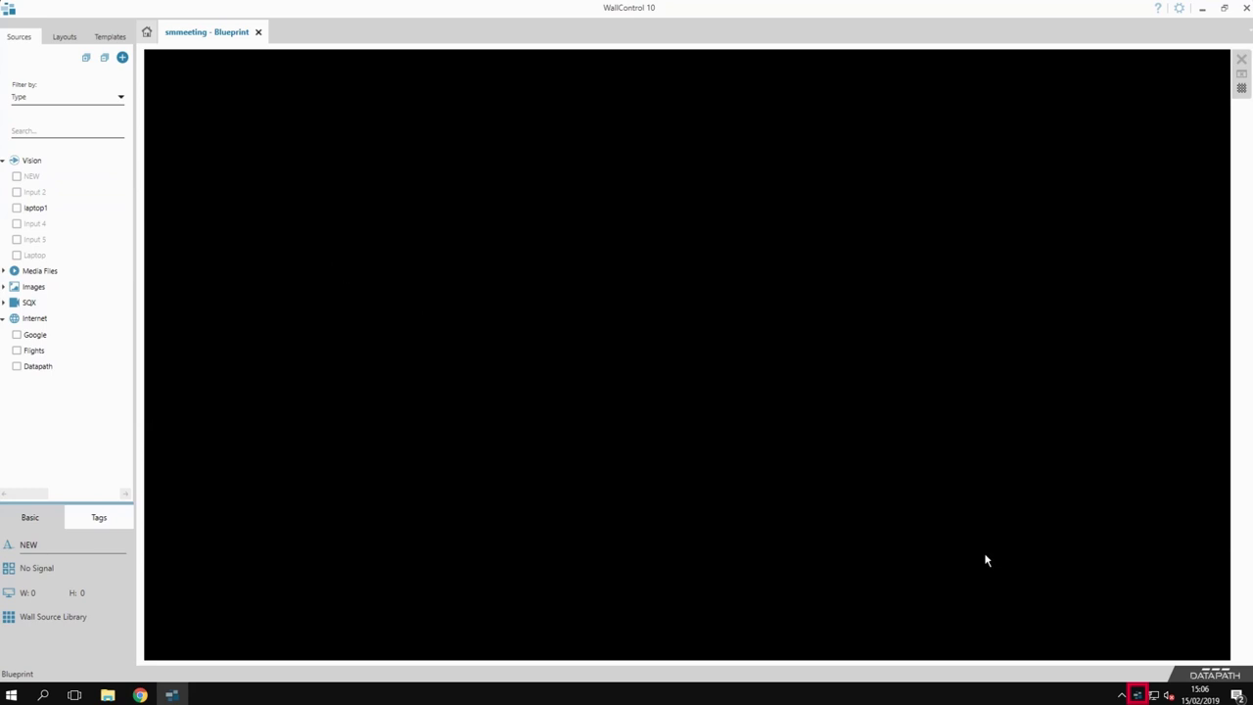
Step: Open the Blueprint wall's data folder from WallControl 10 Server and go into its VideoMedia folder
left_click(1136, 693)
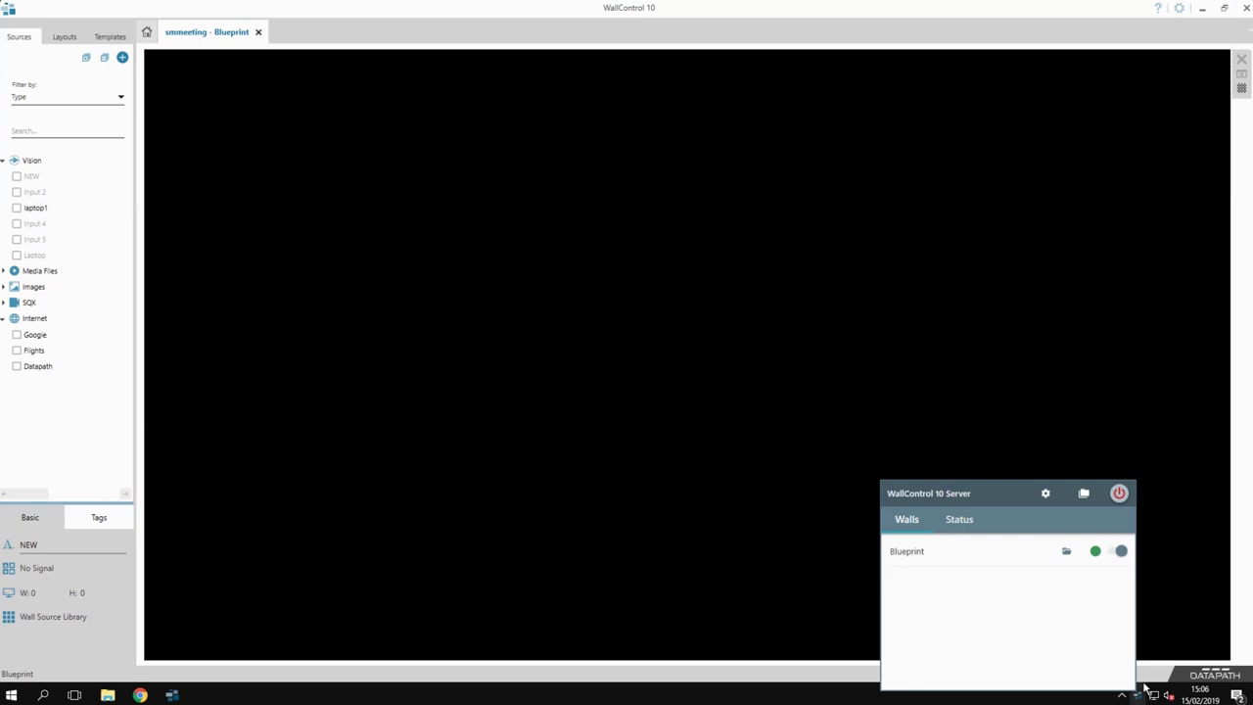
left_click(1066, 554)
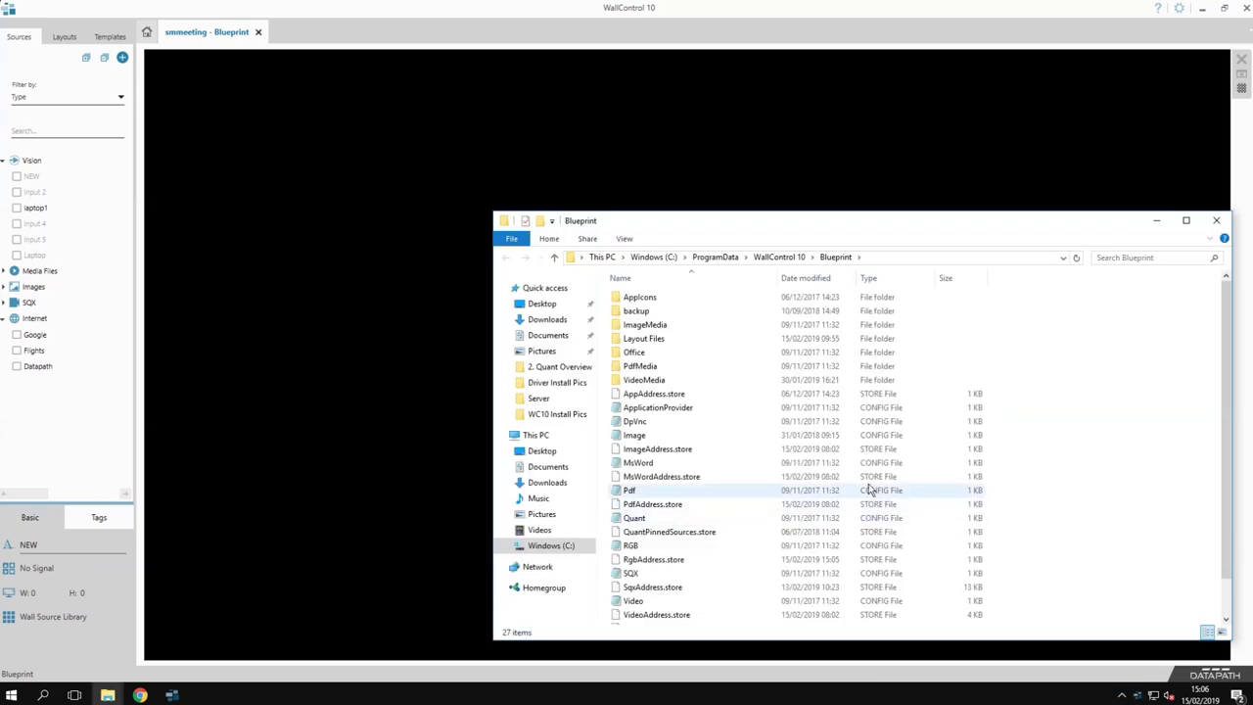
left_click(694, 381)
double_click(694, 380)
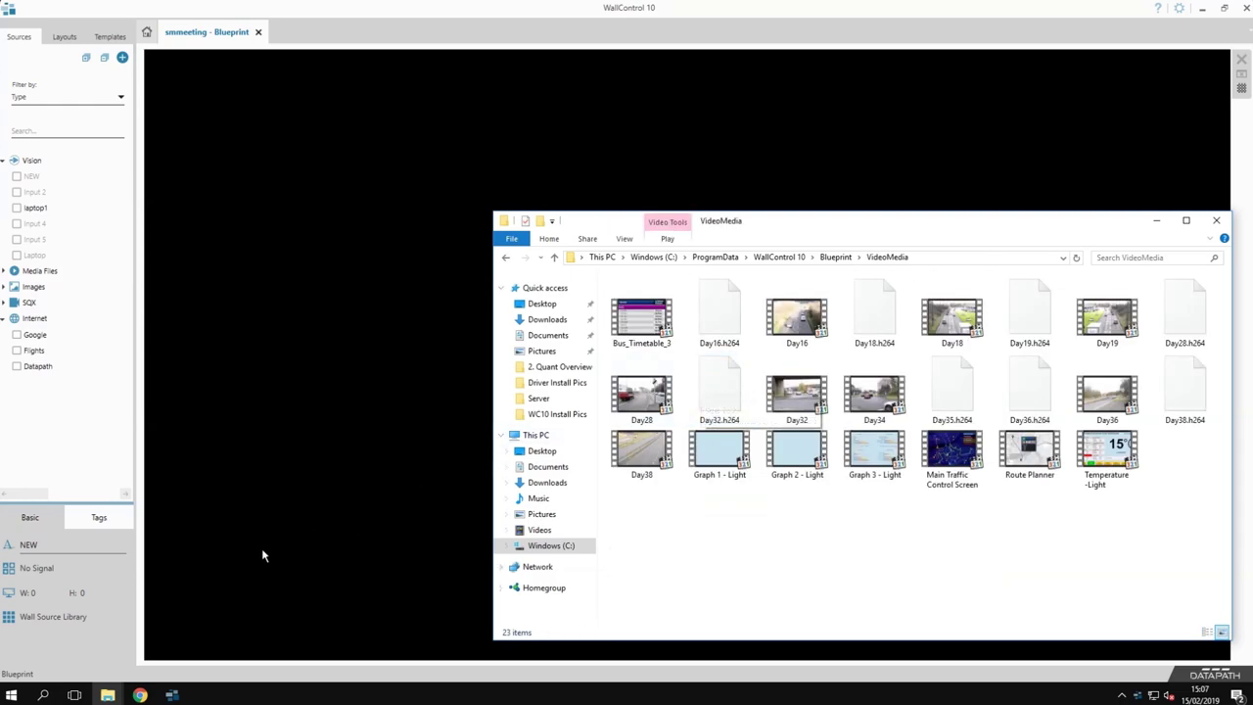
Step: Move the NEW video from the Videos folder into the VideoMedia folder, and minimise both File Explorer windows
mouse_move(103, 693)
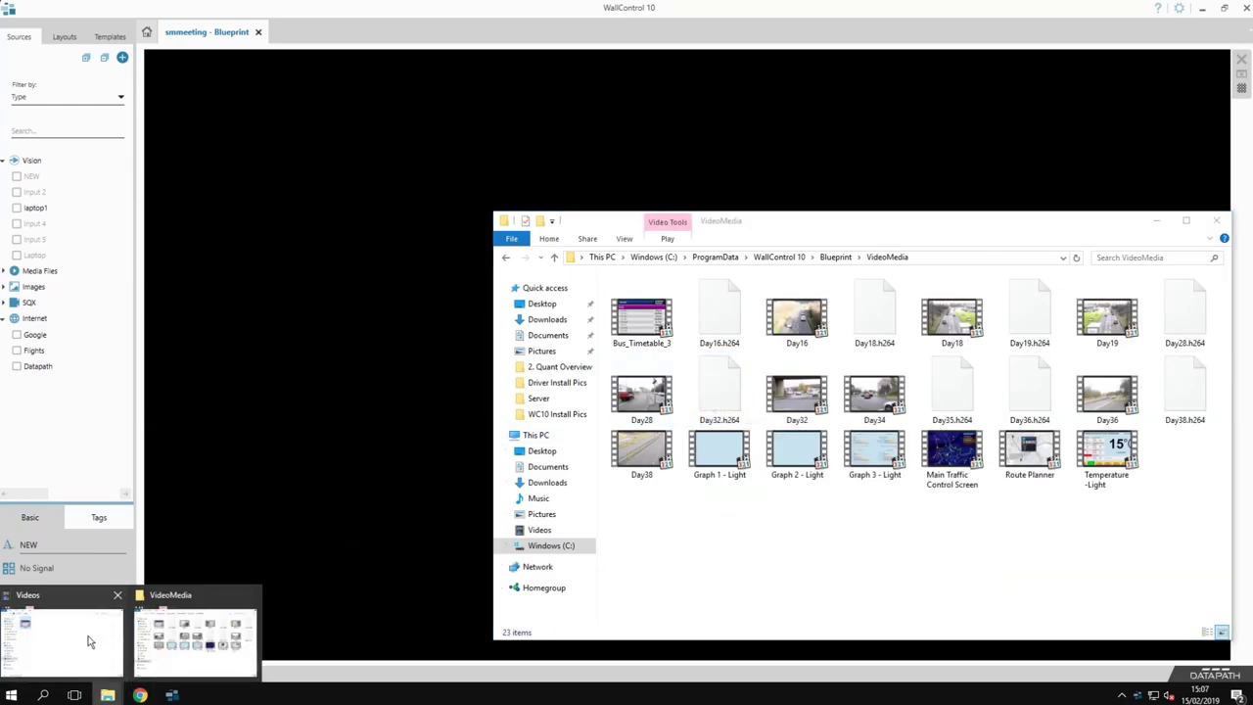
left_click(86, 639)
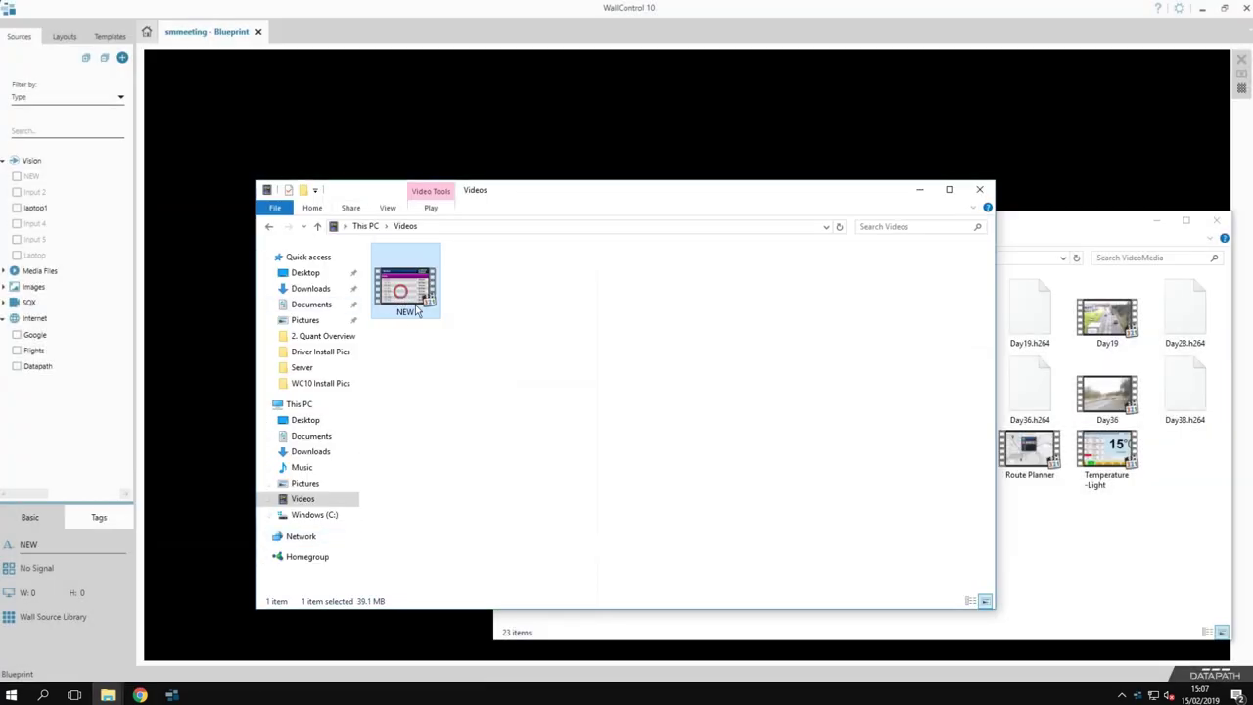
left_click_drag(415, 305, 1091, 566)
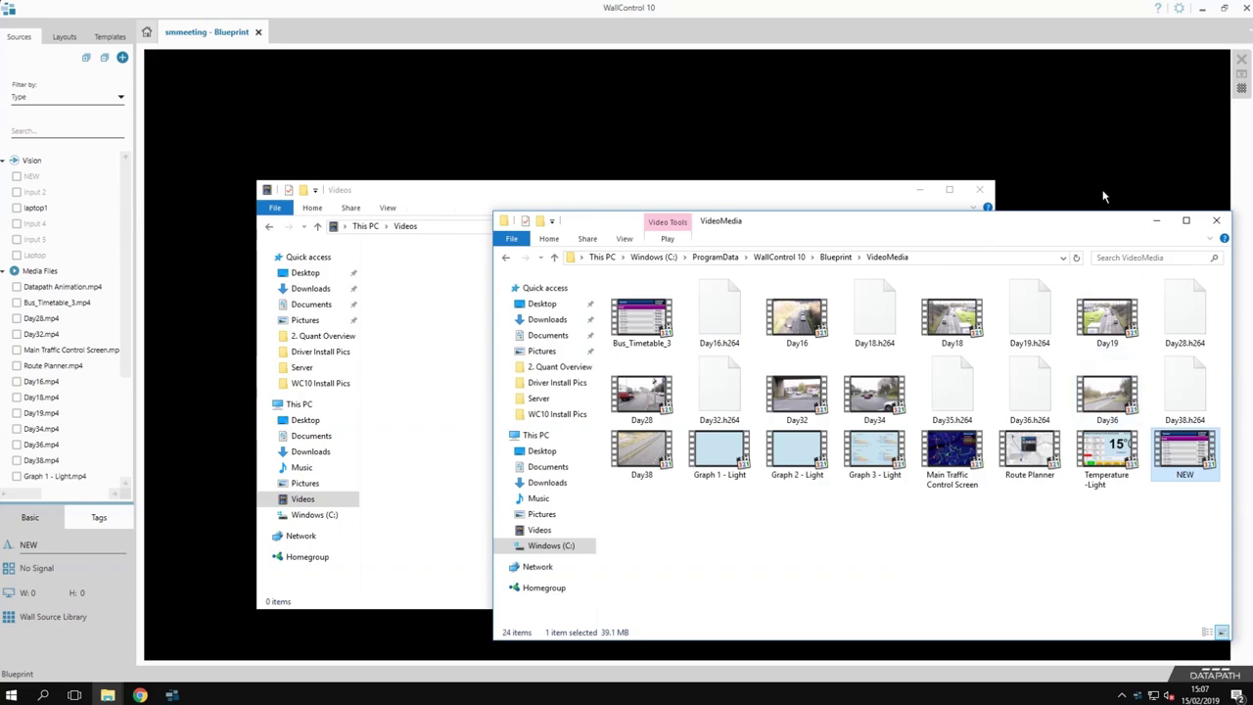
left_click(1157, 224)
left_click(915, 192)
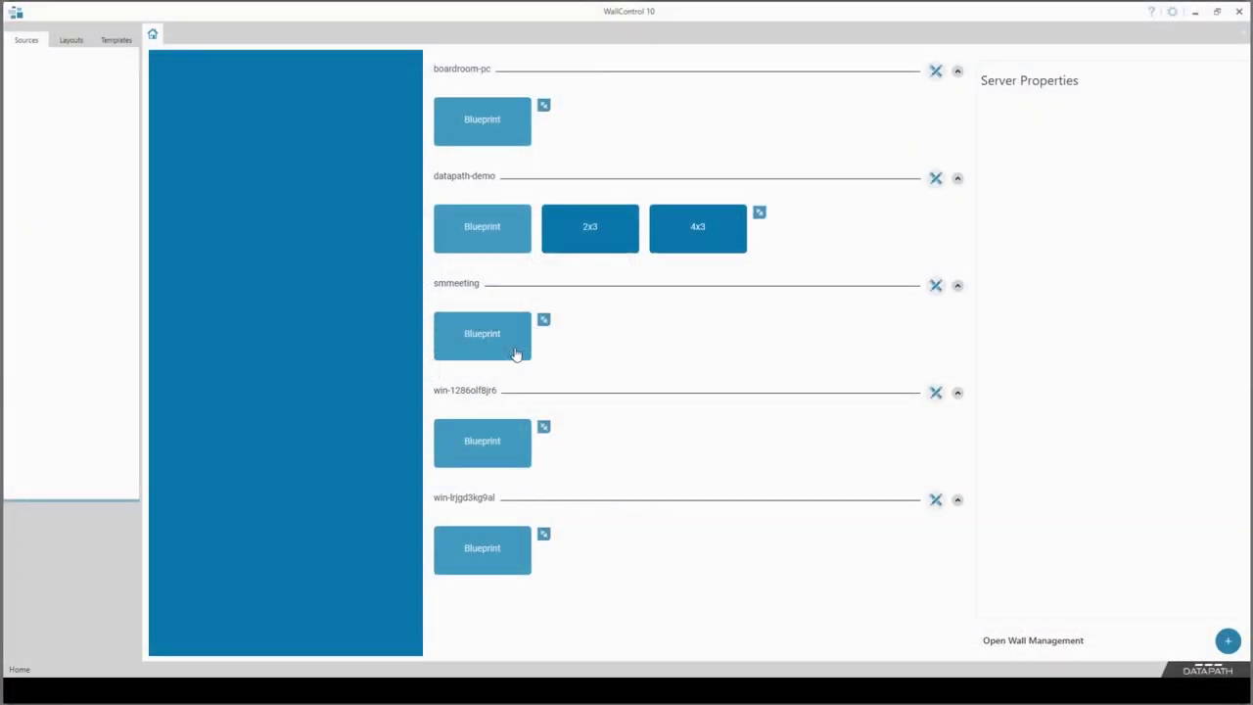
Step: Open the smmeeting Blueprint wall and start creating a new shared template
left_click(515, 353)
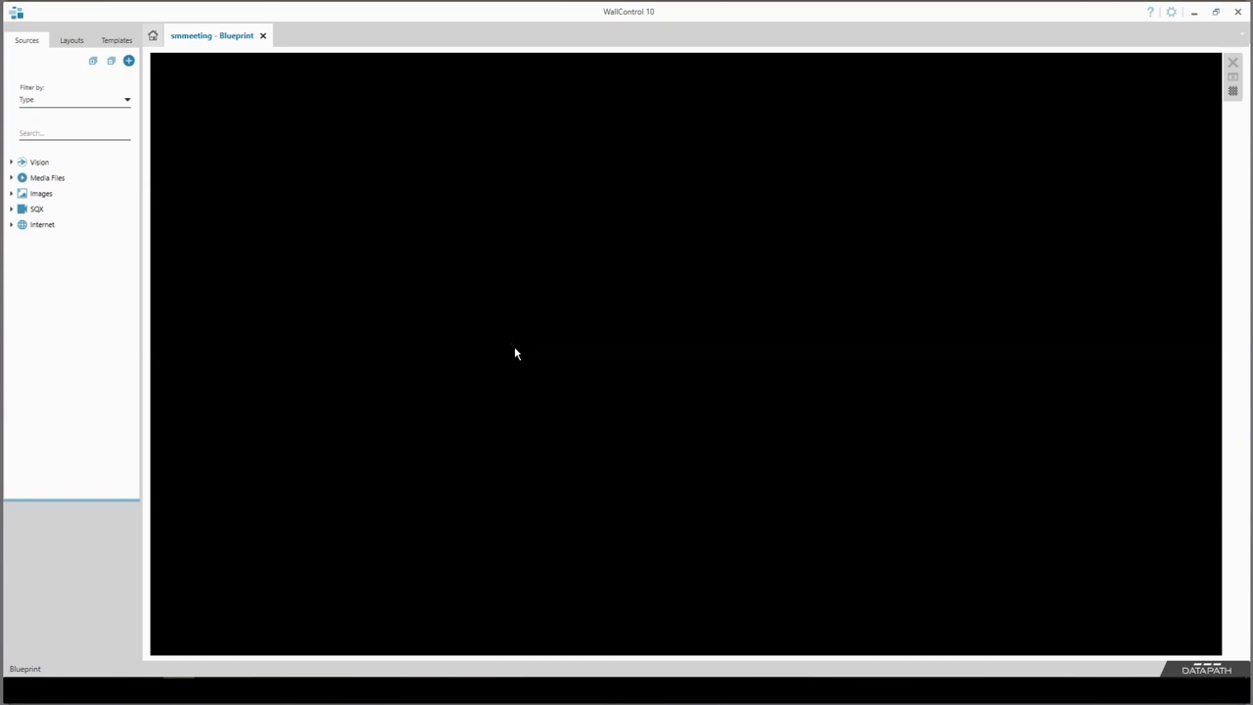
left_click(112, 41)
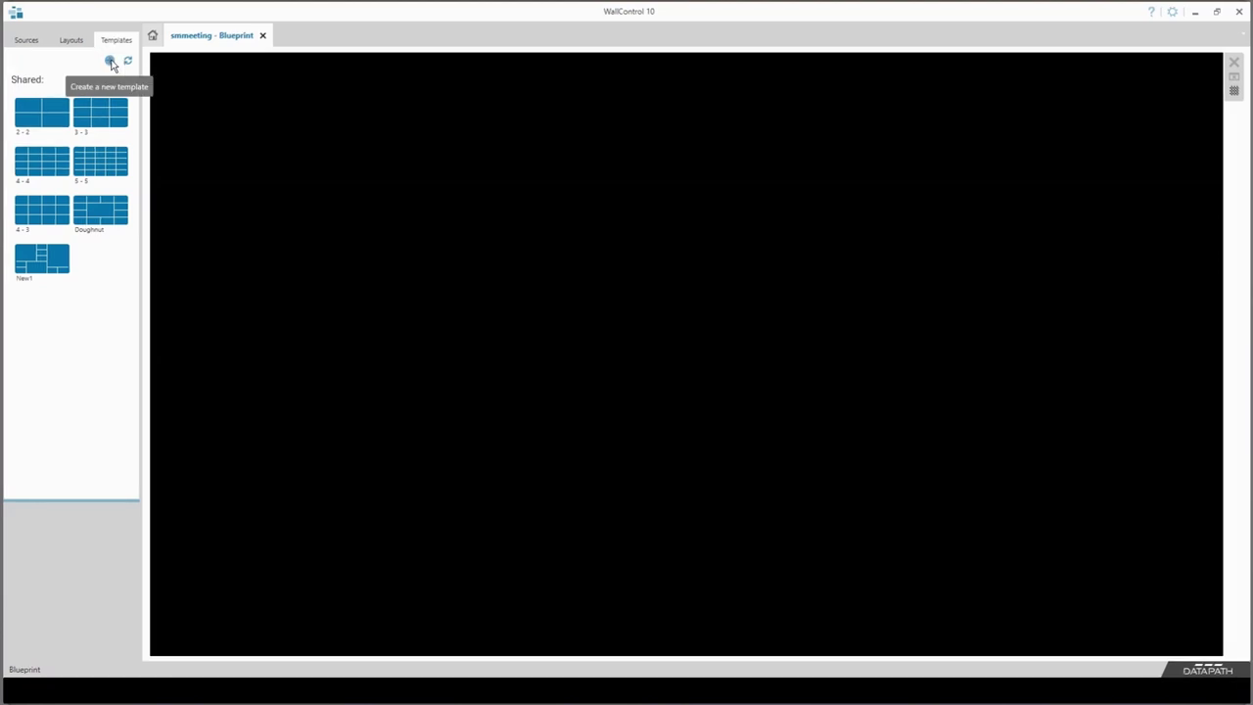
left_click(112, 62)
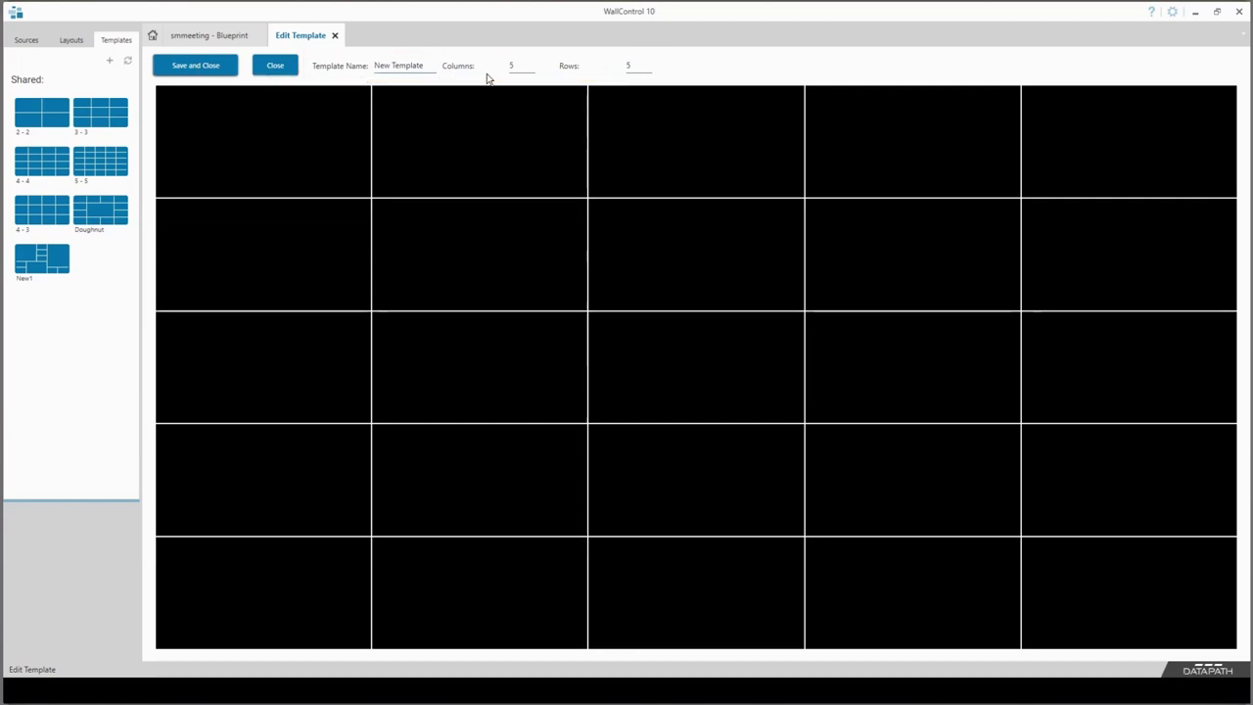
Step: Set the new template's grid to 2 columns and 2 rows
double_click(520, 65)
type("2")
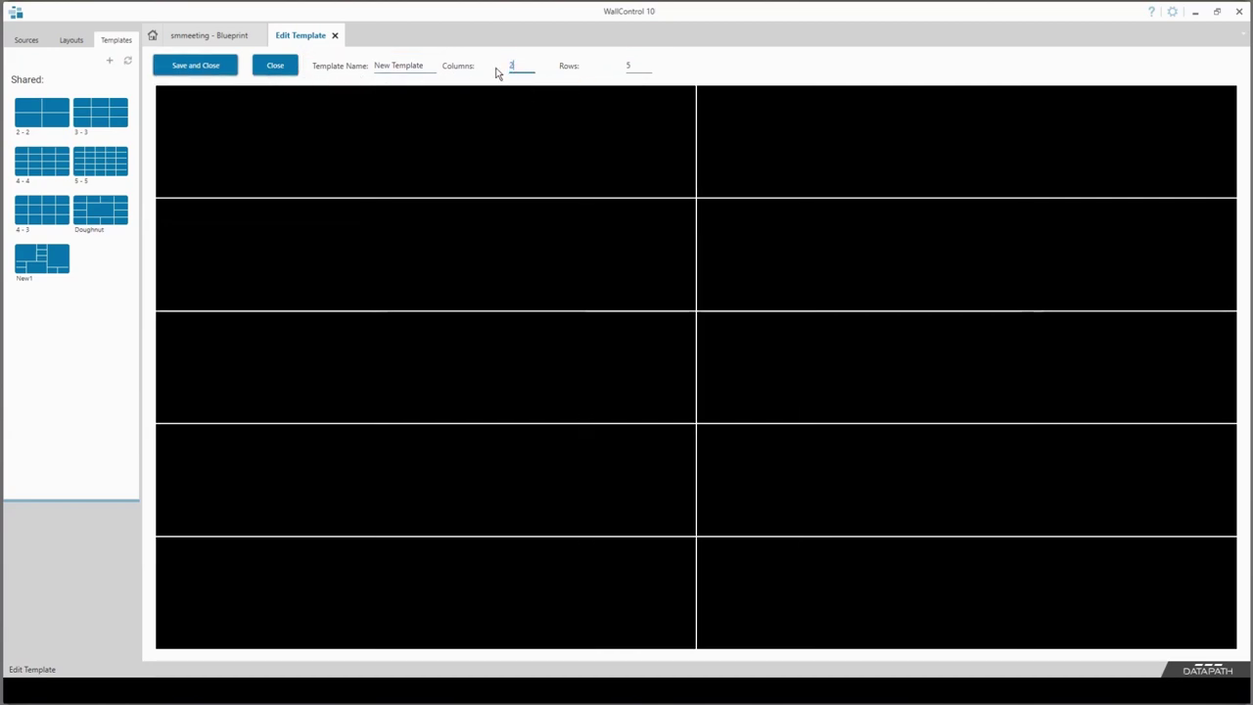
double_click(630, 66)
type("2")
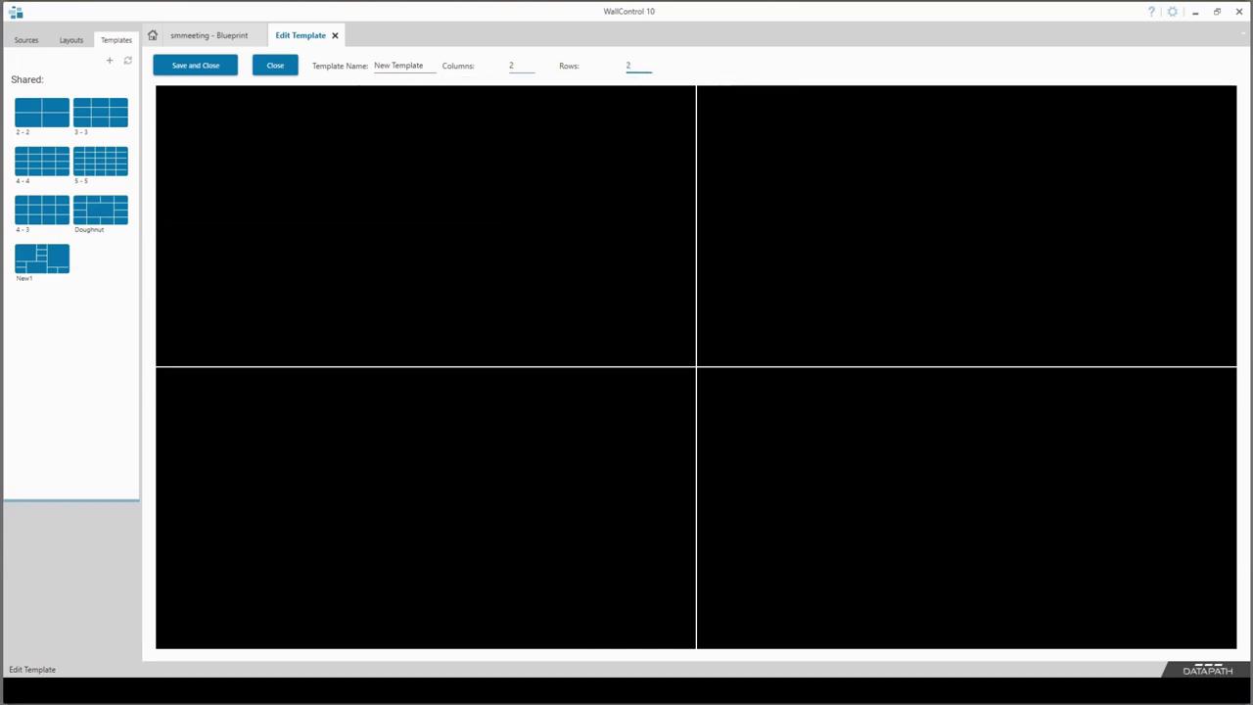
Step: Set the new template's grid to 5 columns and 5 rows
double_click(519, 65)
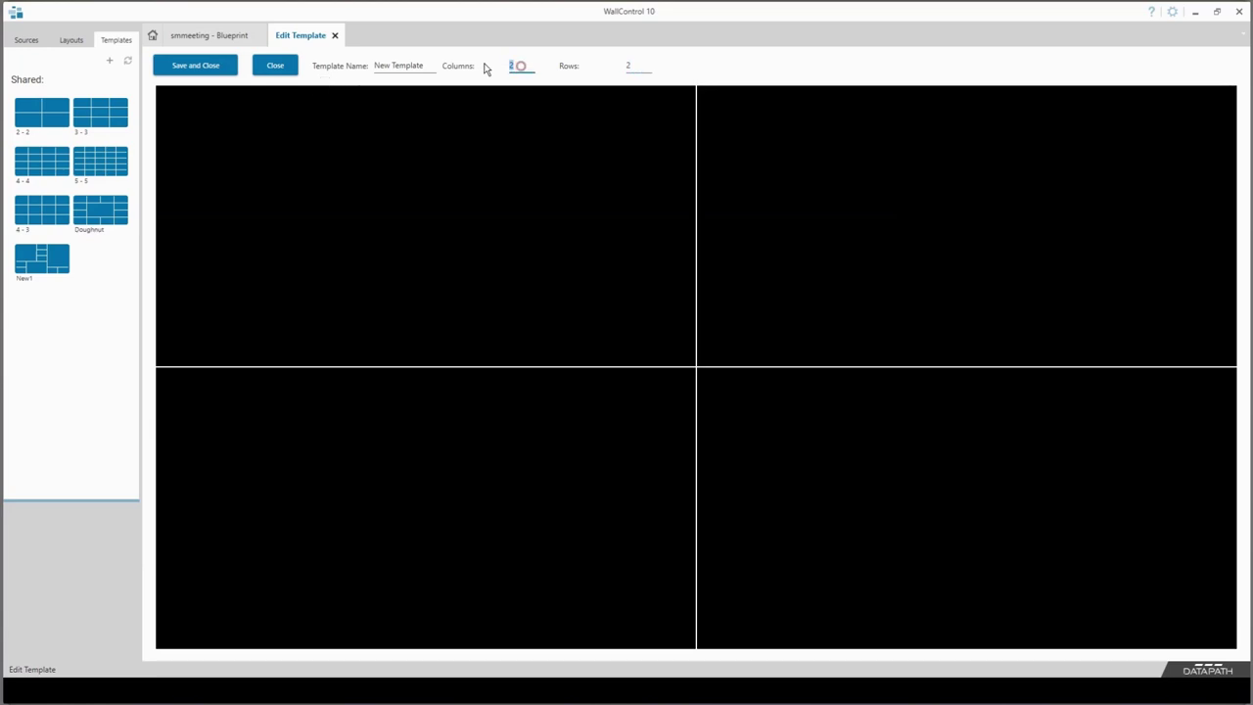
type("5")
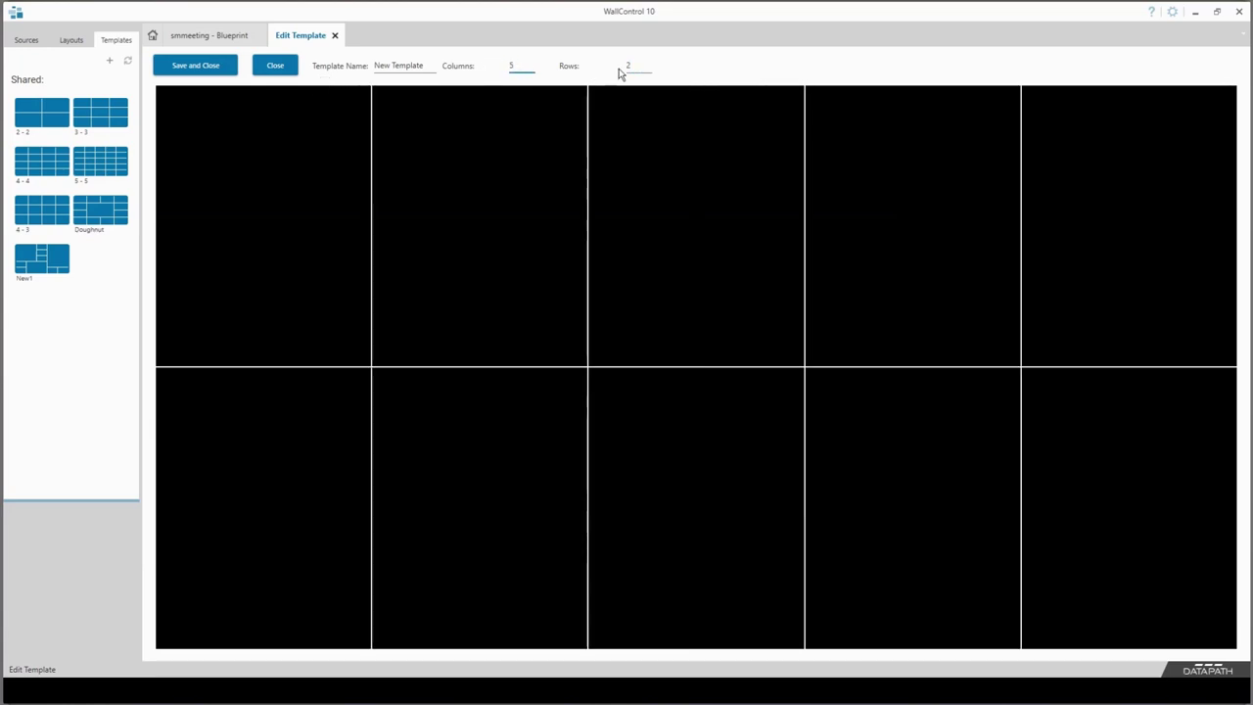
double_click(627, 65)
type("5")
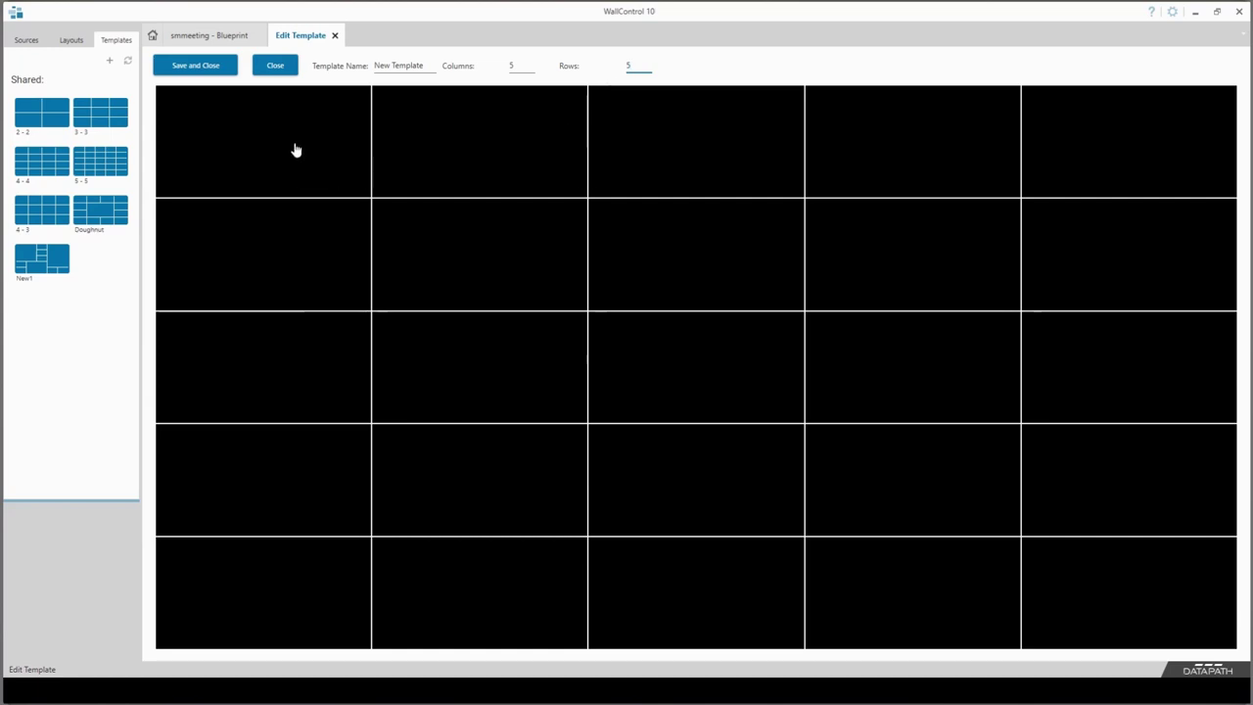
Step: Merge the template's grid cells into four areas: 2×3 and 3×3 cells in the upper row, 3×2 and 2×2 cells in the lower row
mouse_move(294, 146)
left_mouse_down()
mouse_move(274, 326)
mouse_move(404, 394)
mouse_move(464, 324)
mouse_move(473, 179)
left_mouse_up()
mouse_move(653, 150)
left_mouse_down()
mouse_move(666, 358)
mouse_move(923, 363)
mouse_move(1122, 302)
mouse_move(1123, 161)
mouse_move(946, 157)
left_mouse_up()
mouse_move(721, 460)
left_mouse_down()
mouse_move(692, 595)
mouse_move(456, 595)
mouse_move(297, 562)
mouse_move(397, 464)
mouse_move(510, 457)
left_mouse_up()
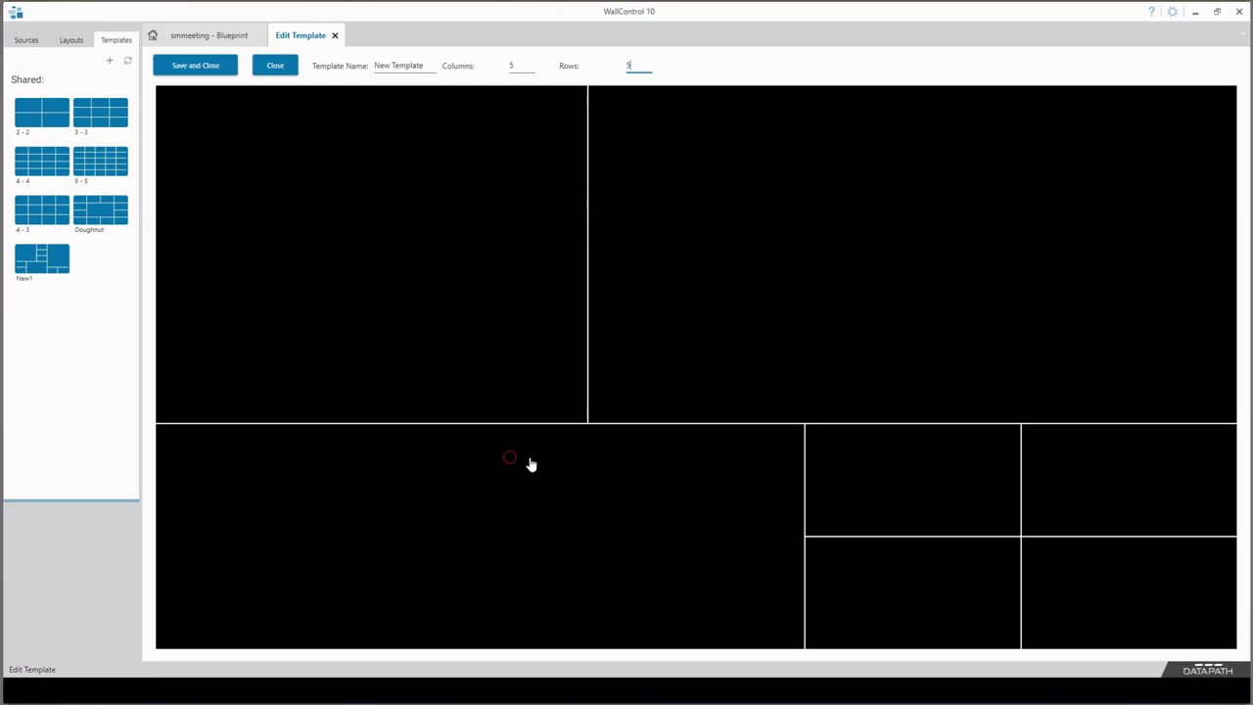
mouse_move(948, 463)
left_mouse_down()
mouse_move(956, 578)
mouse_move(1108, 591)
mouse_move(1113, 524)
left_mouse_up()
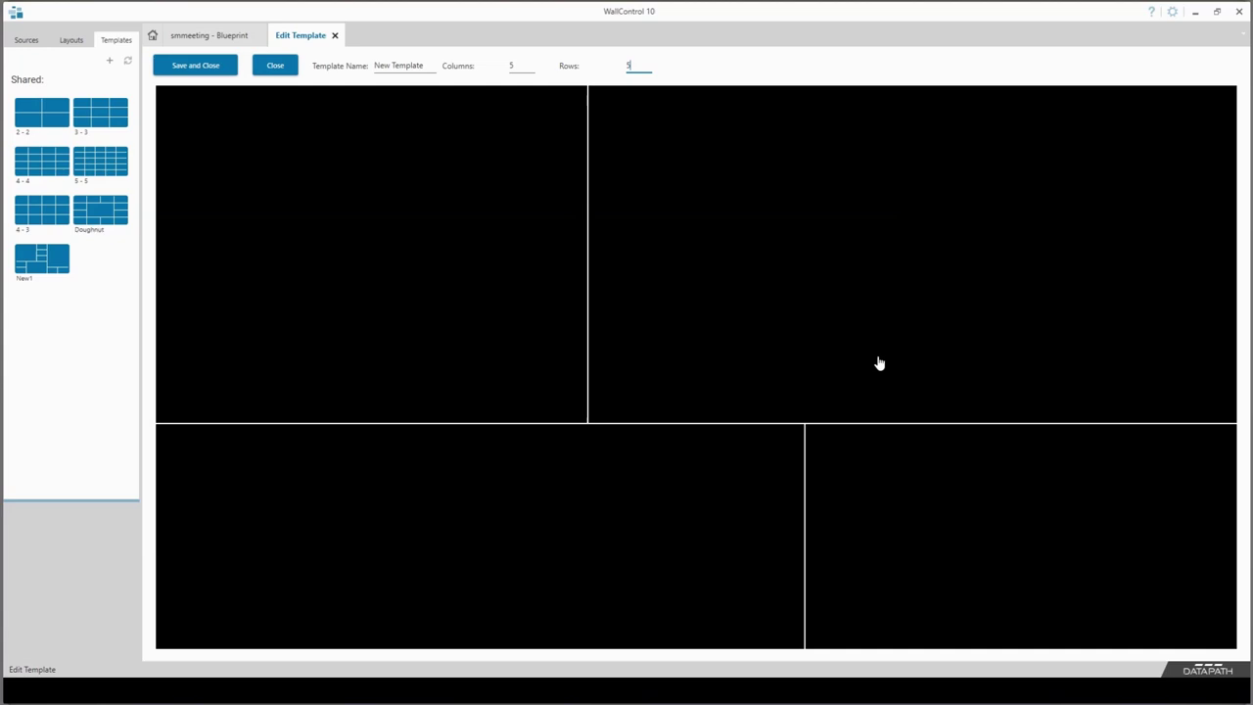
Step: Name the new template Sample Template, then save and close it
left_click_drag(425, 64, 305, 68)
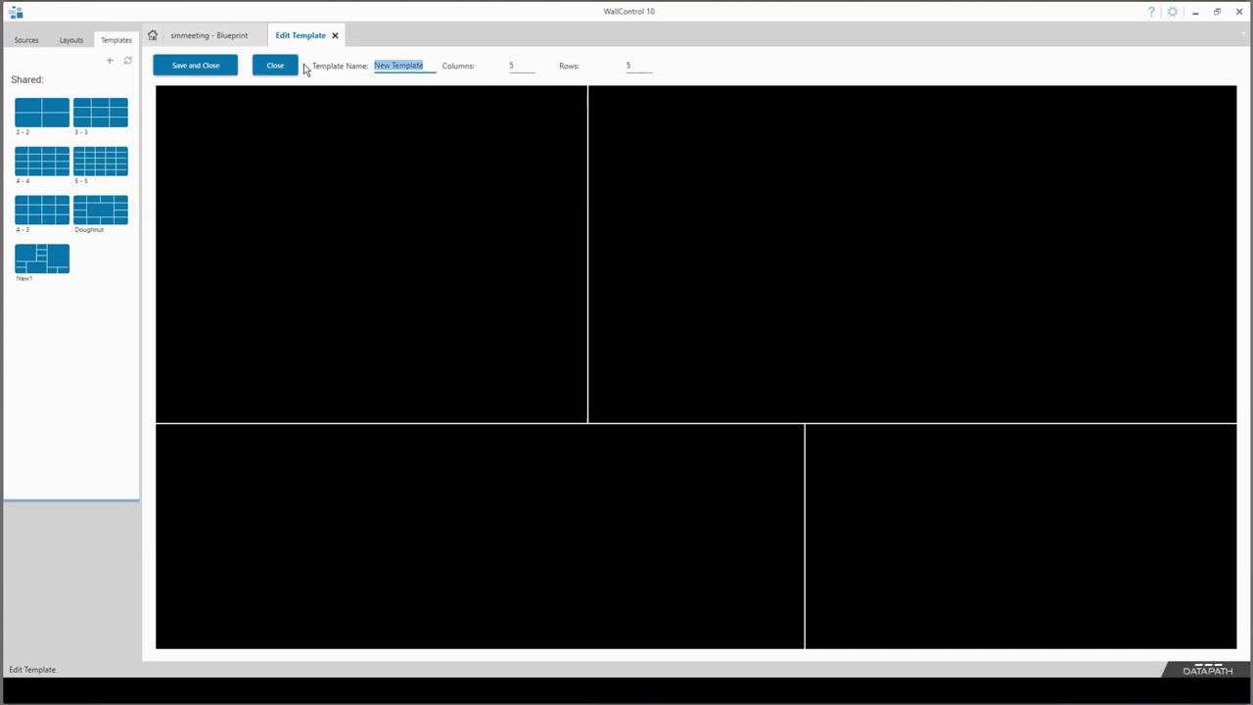
type("Sample Template")
left_click(221, 69)
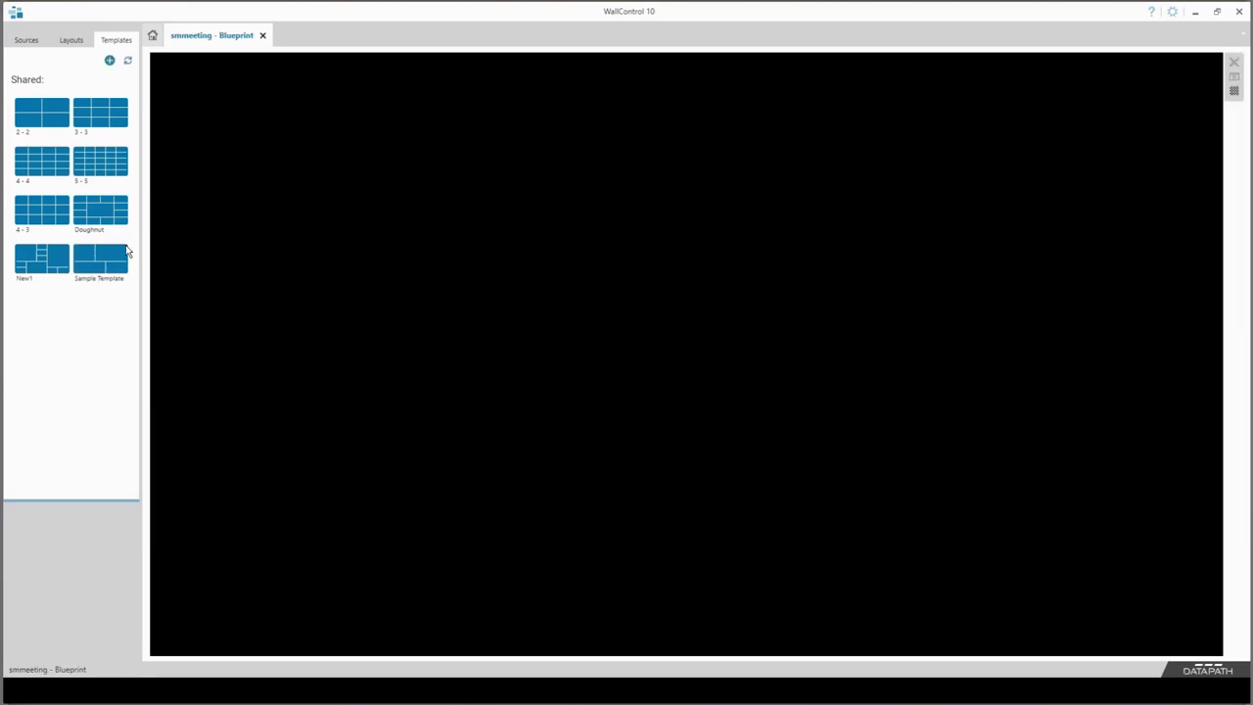
Step: Apply Sample Template to the Blueprint wall and place the laptop1 Vision source in its upper-left area
left_click_drag(103, 254, 608, 307)
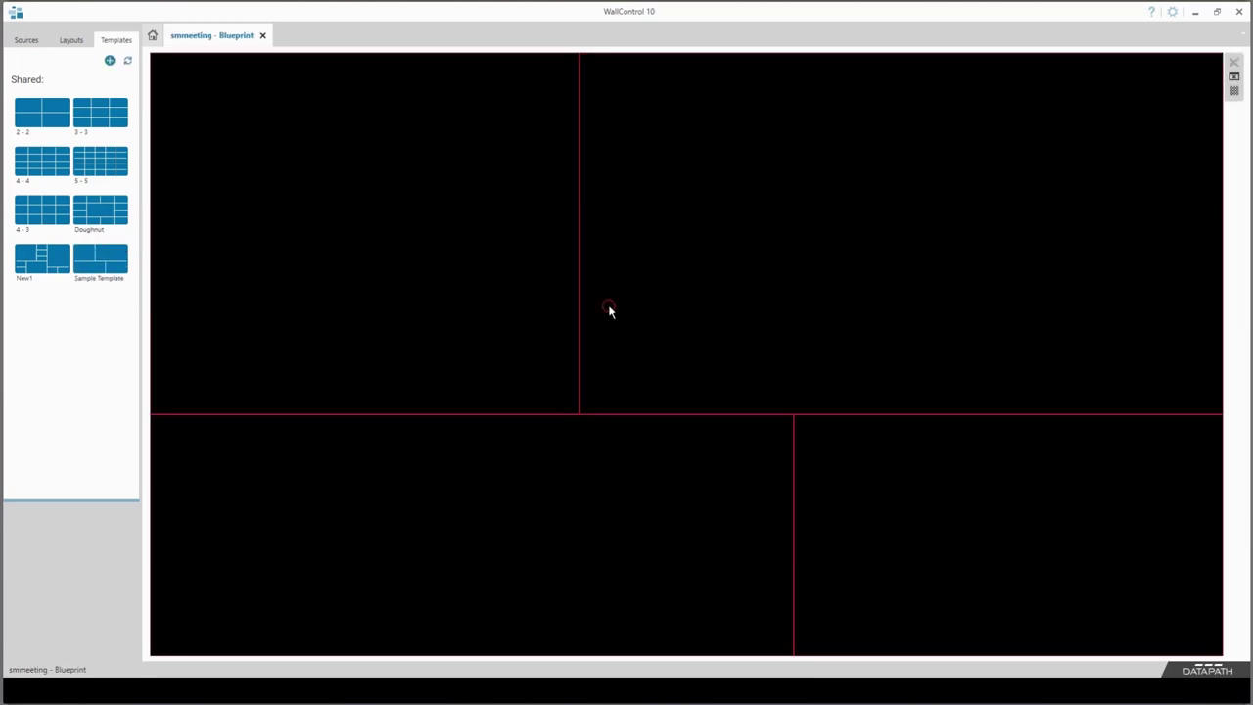
left_click(34, 44)
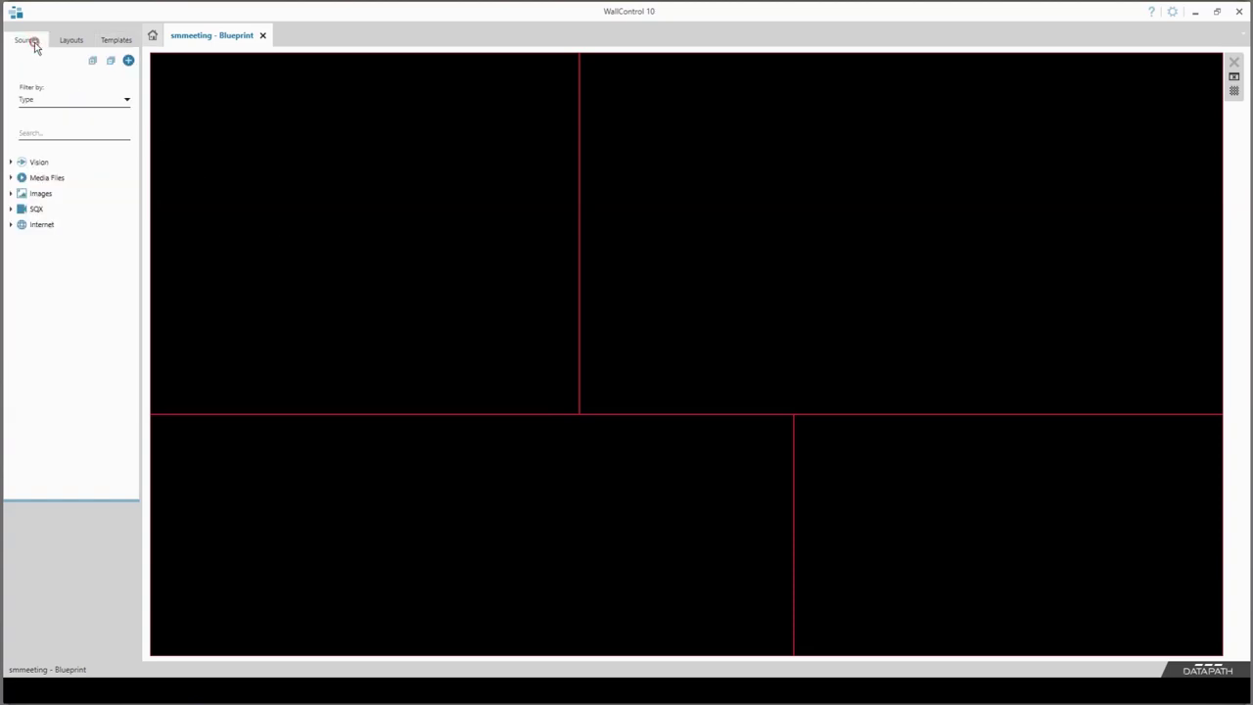
left_click(12, 161)
left_click_drag(42, 210, 352, 215)
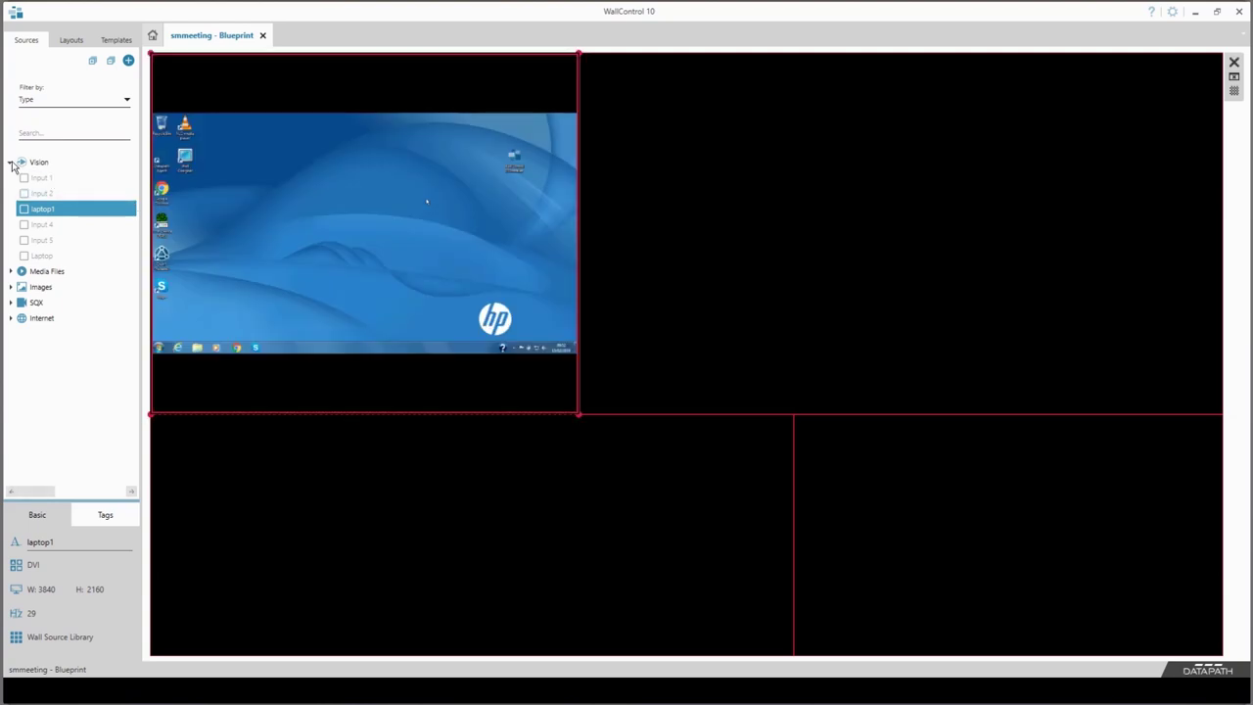
left_click(10, 162)
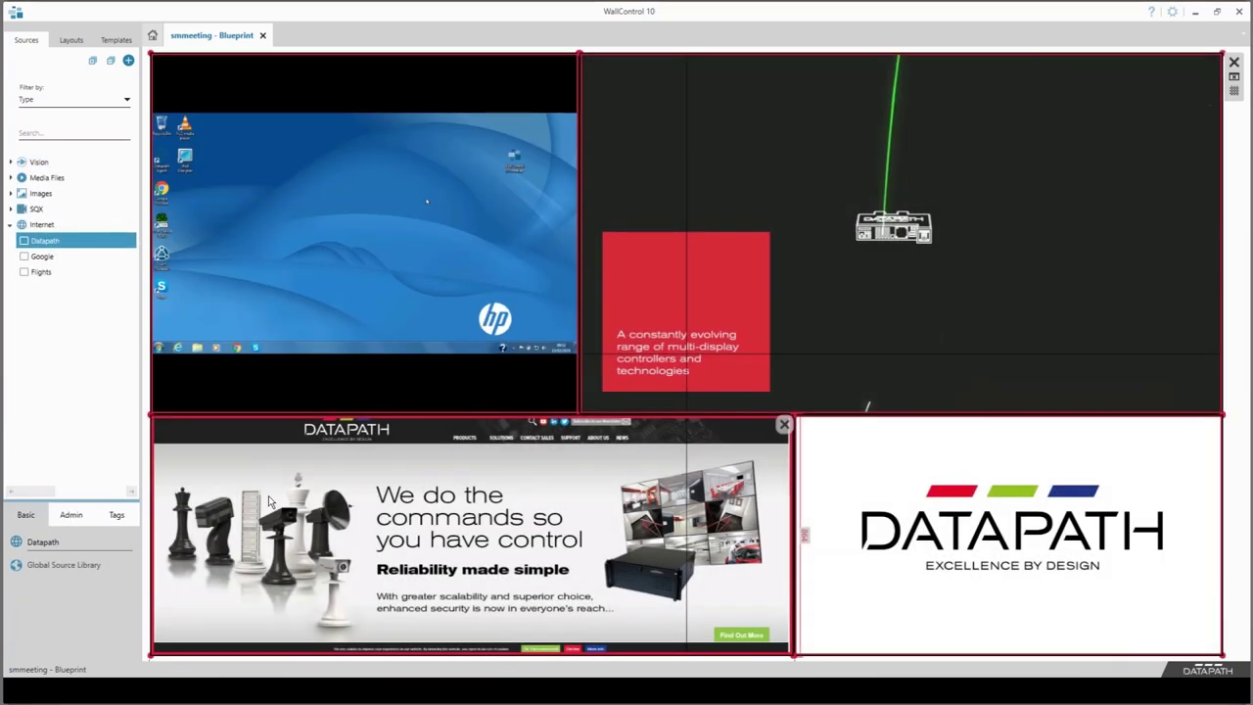
Step: Apply the shared 2 - 2 template to the wall in place of Sample Template
left_click(116, 41)
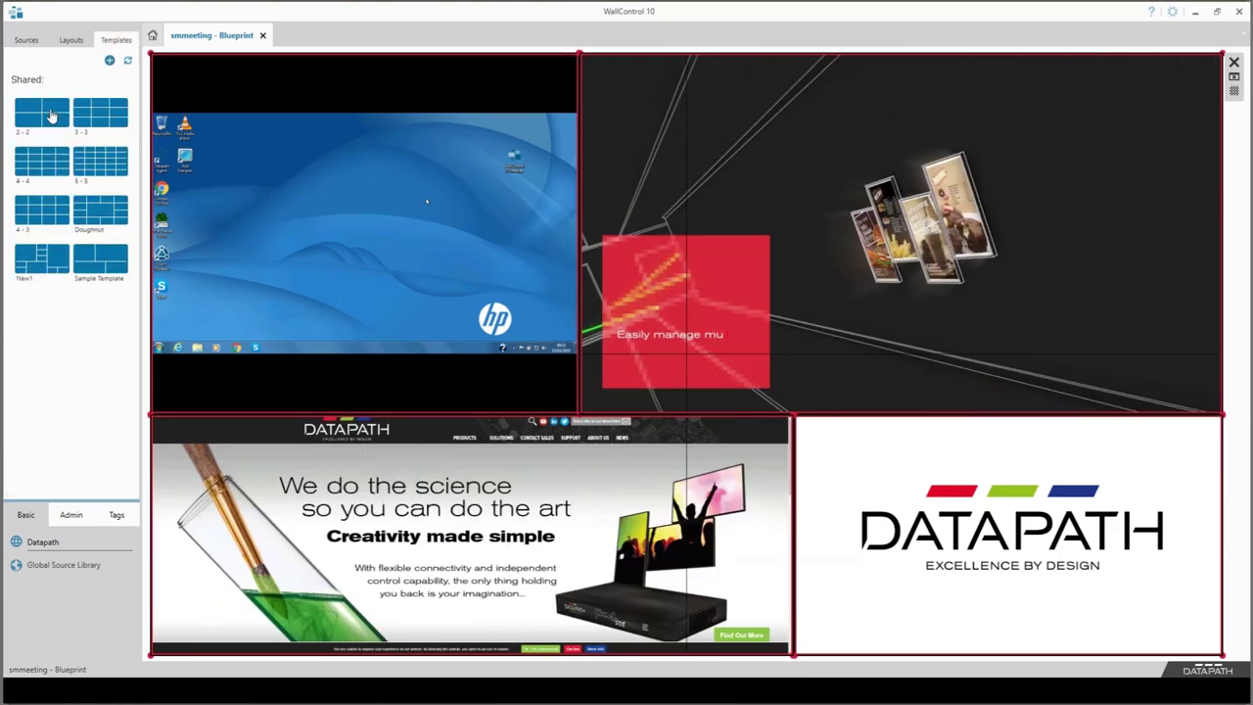
left_click_drag(45, 115, 383, 246)
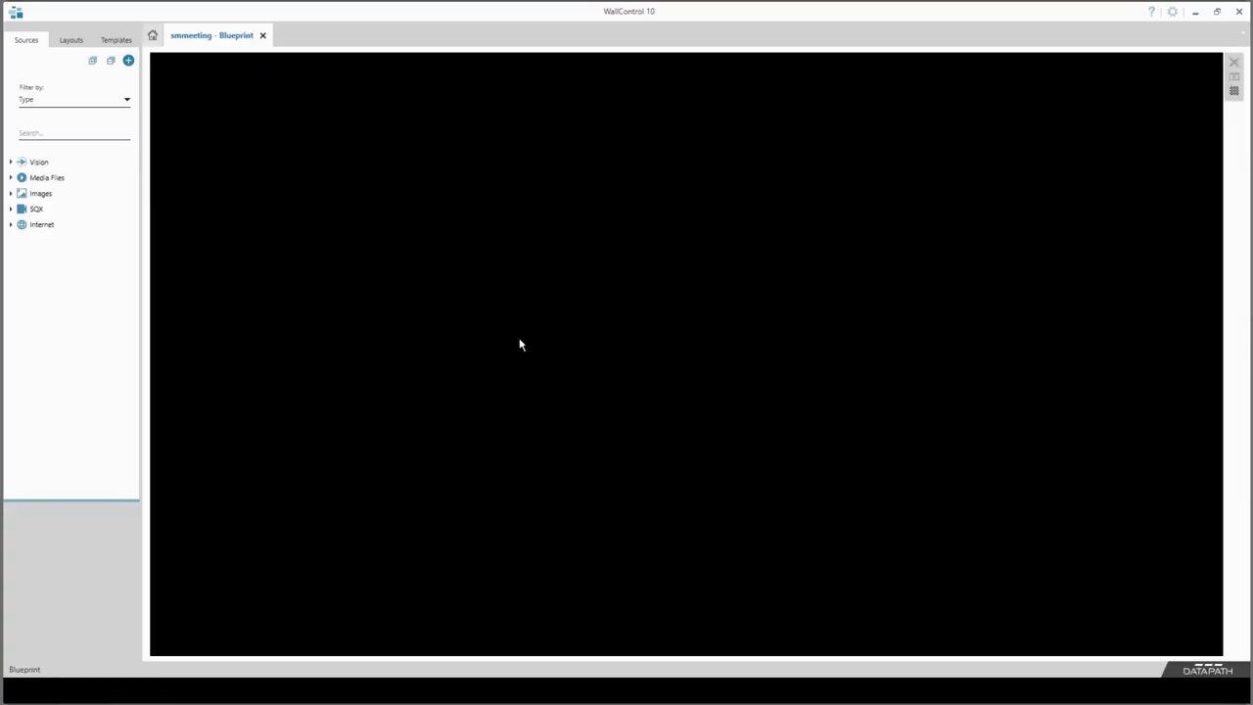
Step: Place the laptop1 Vision source as a free window in the upper-left part of the empty wall, and collapse the opened source groups
left_click(10, 161)
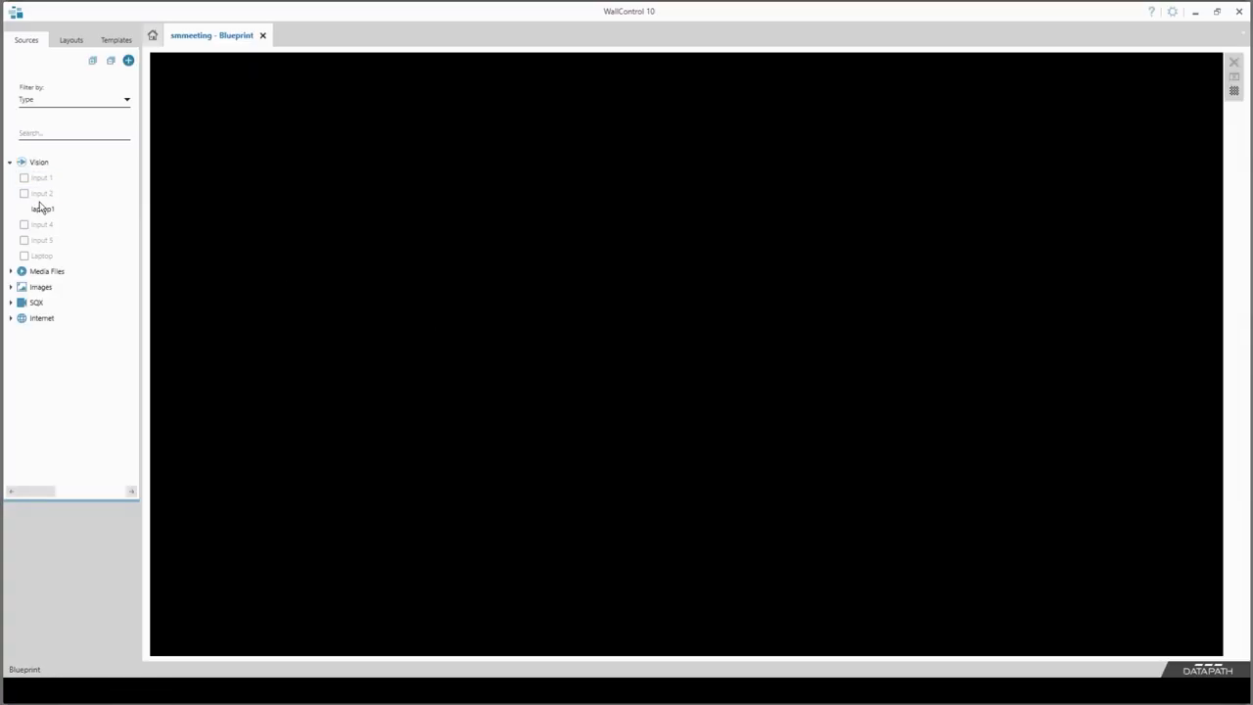
left_click_drag(42, 210, 382, 186)
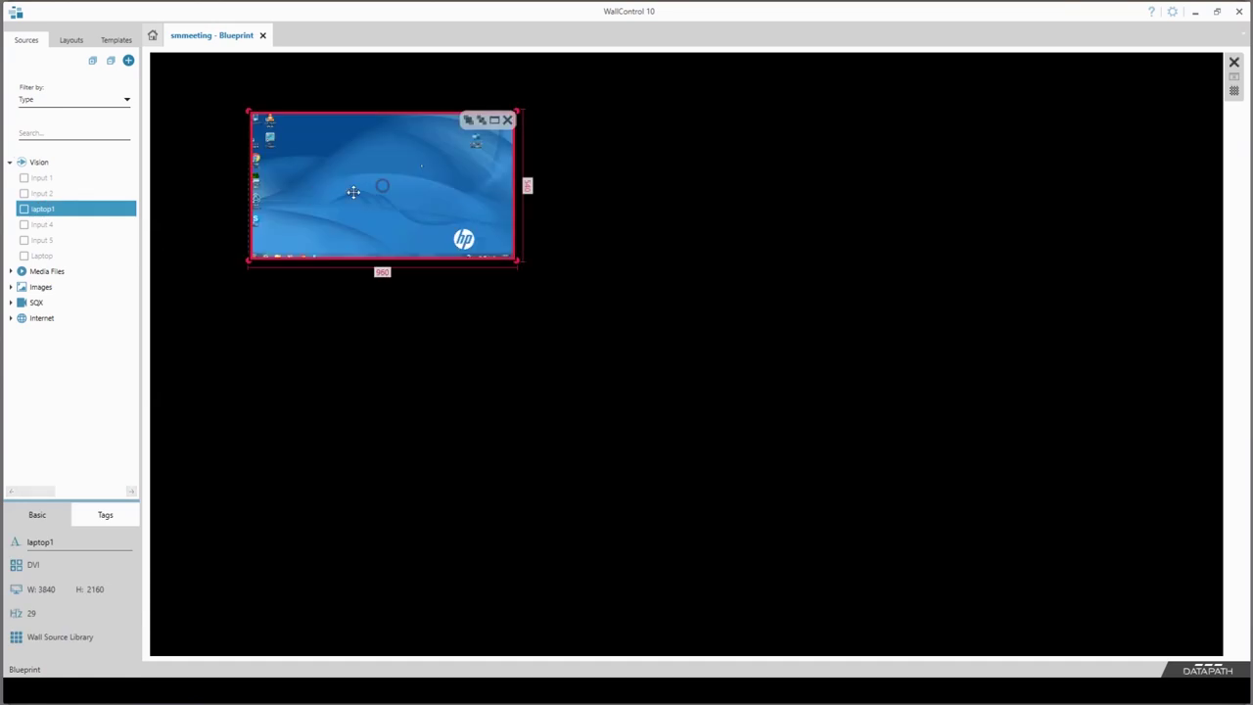
left_click(9, 161)
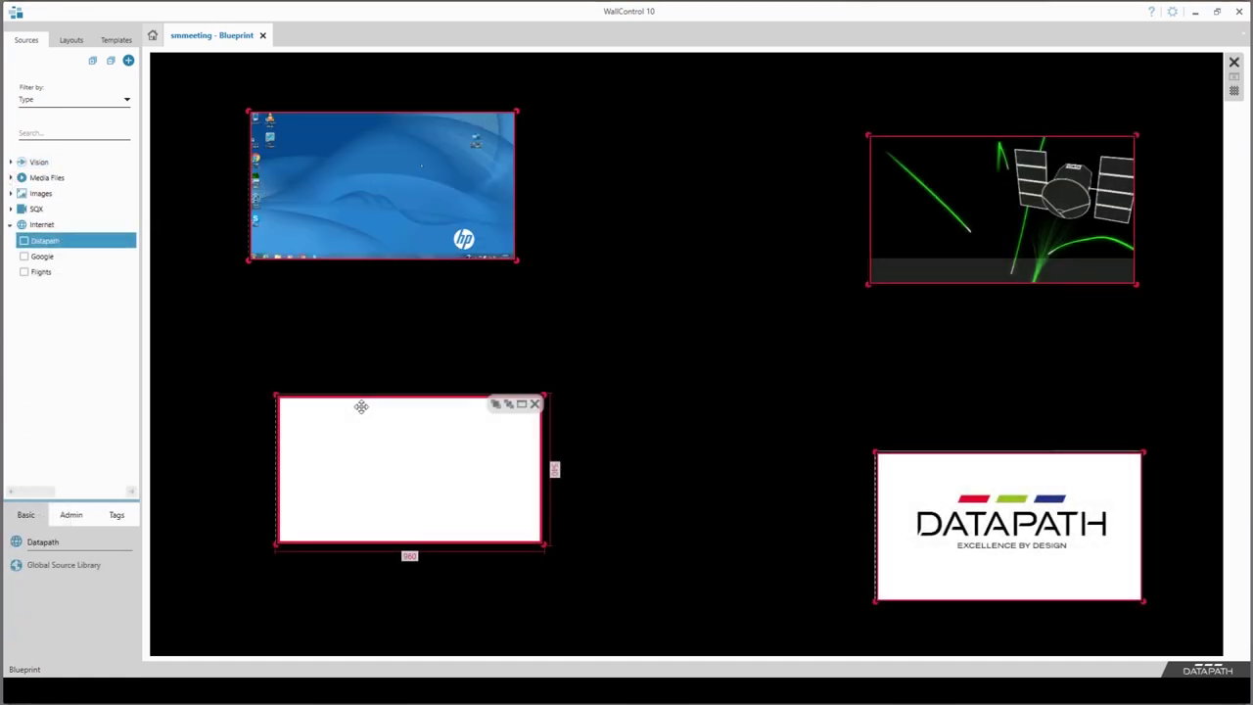
left_click(11, 224)
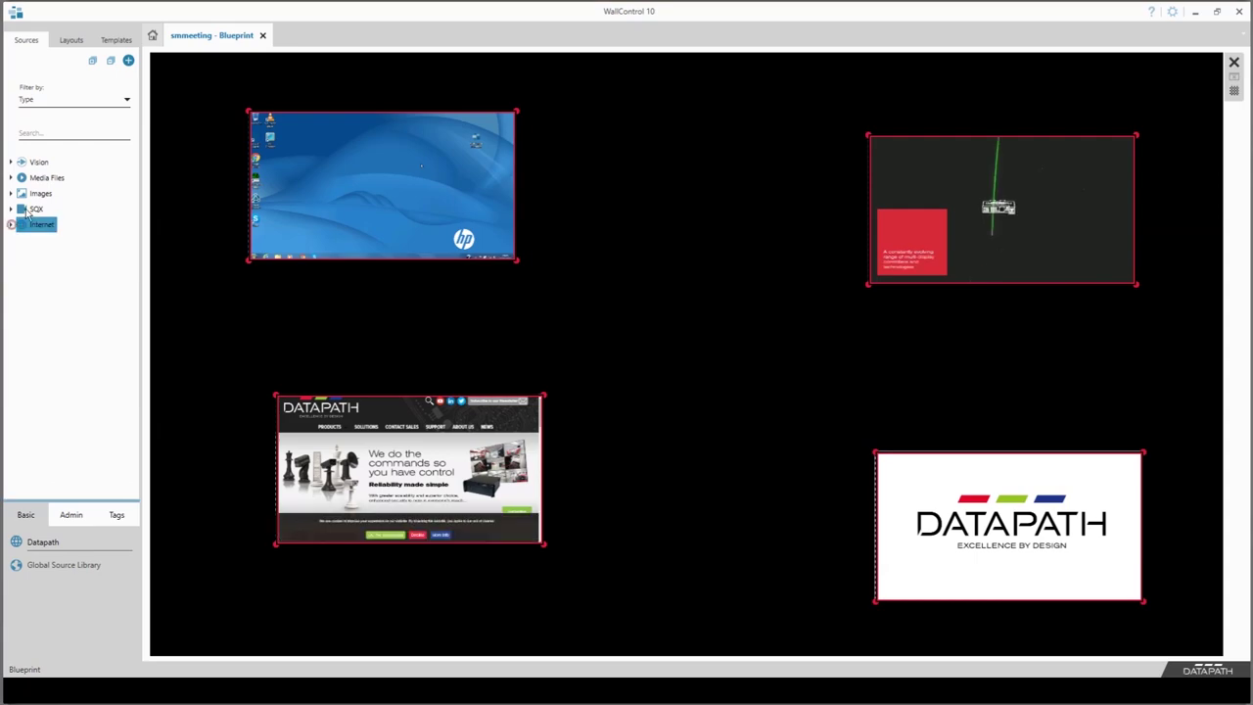
Step: Arrange the wall's four free source windows with the shared 2 - 2 template
left_click(114, 41)
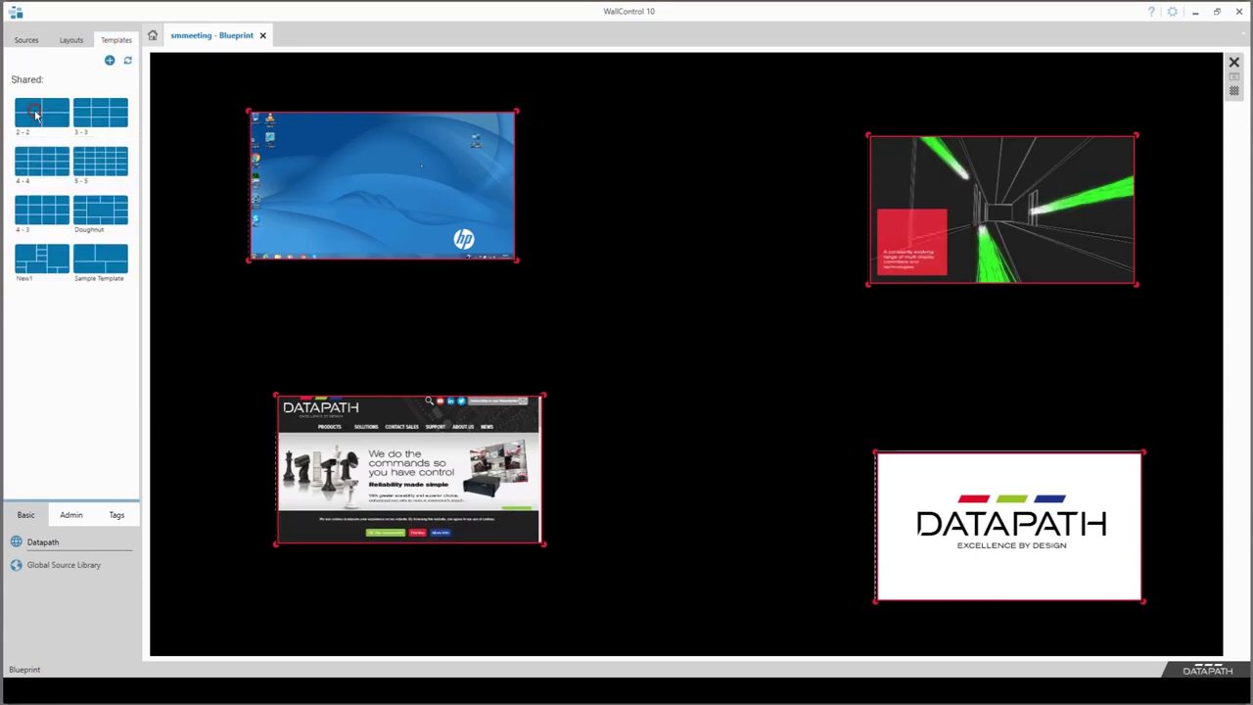
left_click_drag(40, 116, 704, 357)
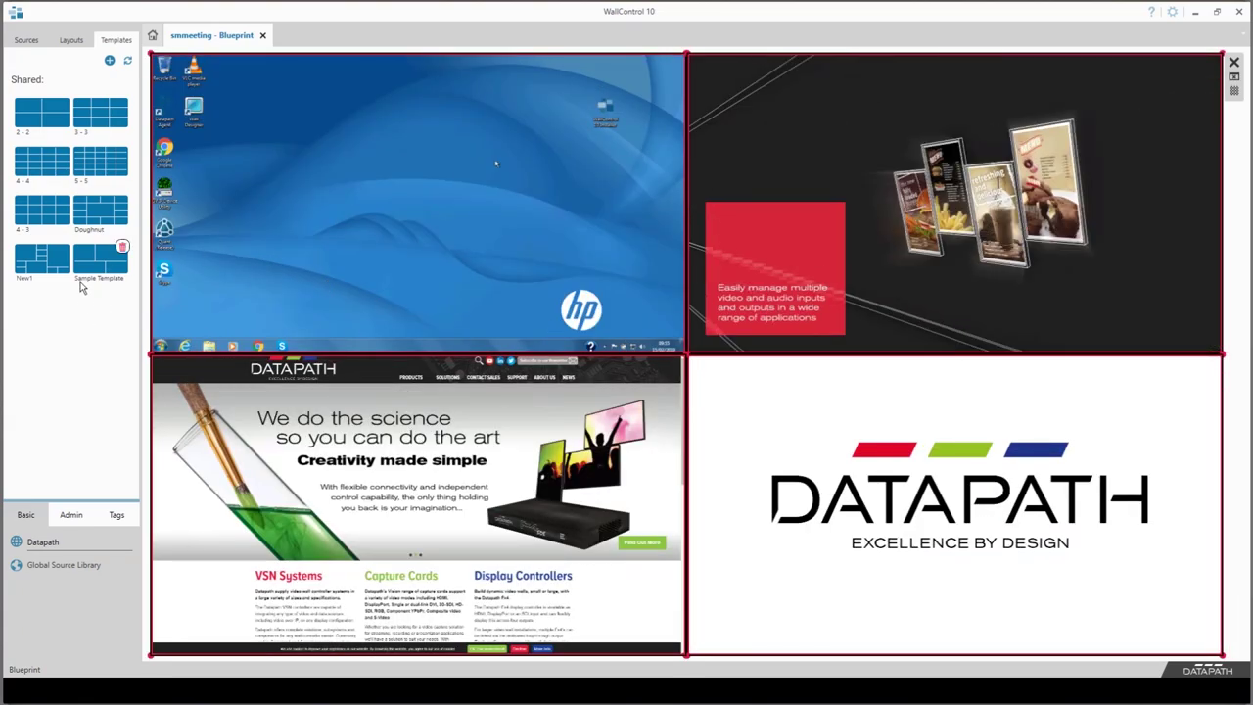
Step: Save the current wall arrangement as a layout named New Layout in the Server layout library
left_click(68, 40)
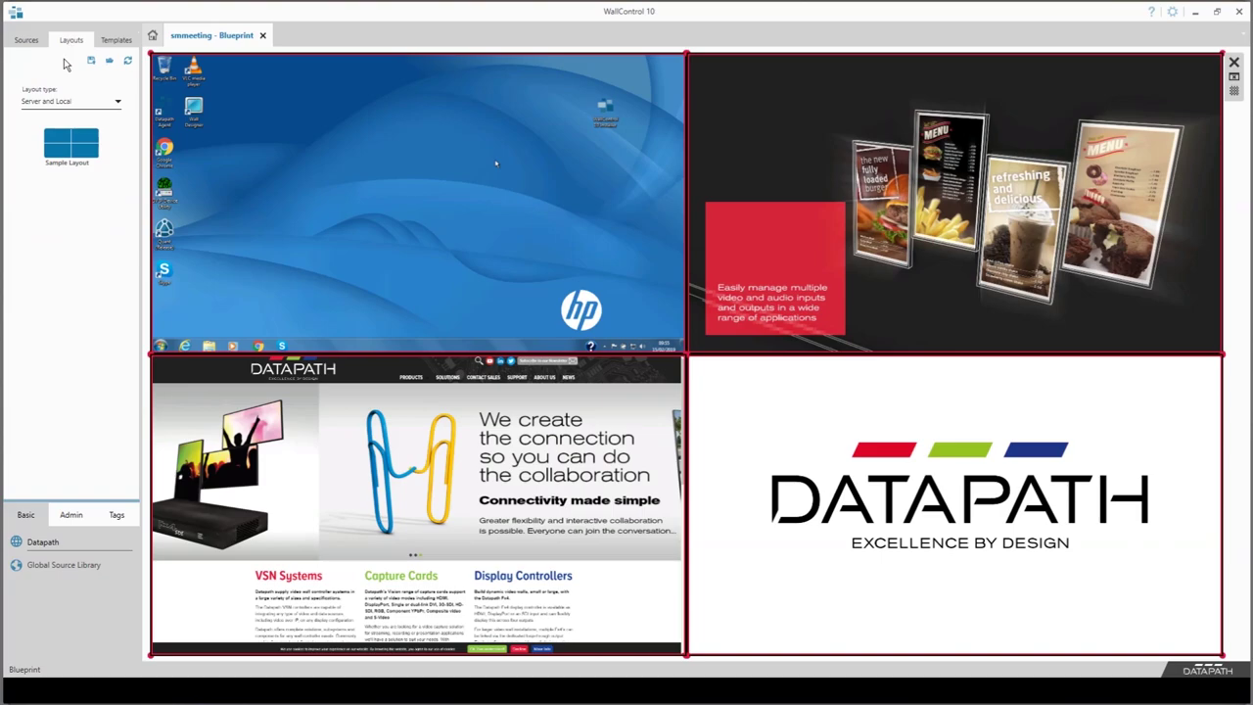
left_click(90, 63)
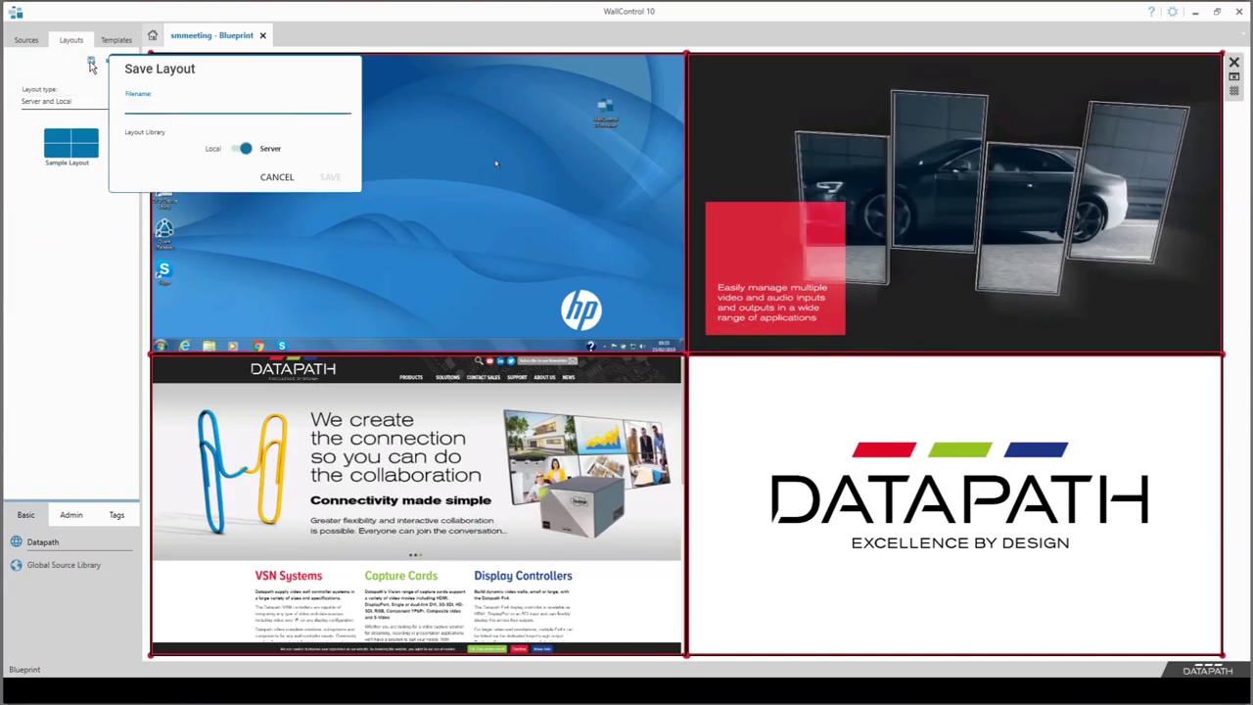
type("New Lay")
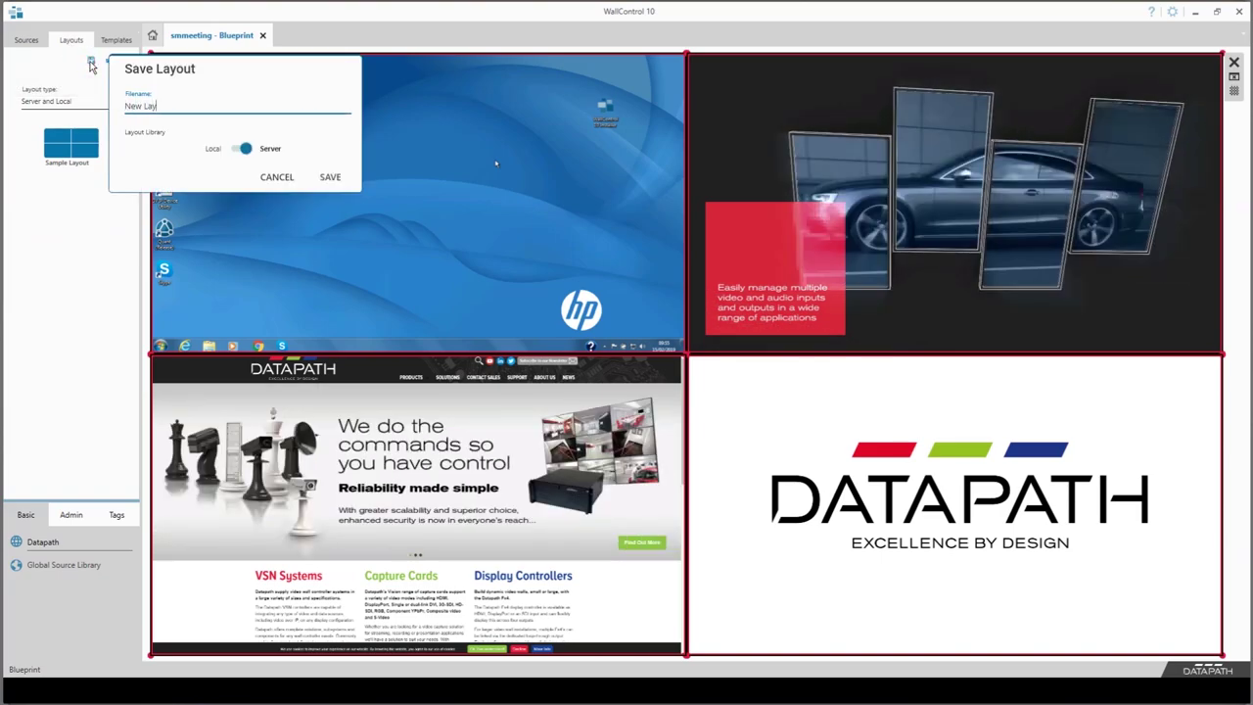
type("out")
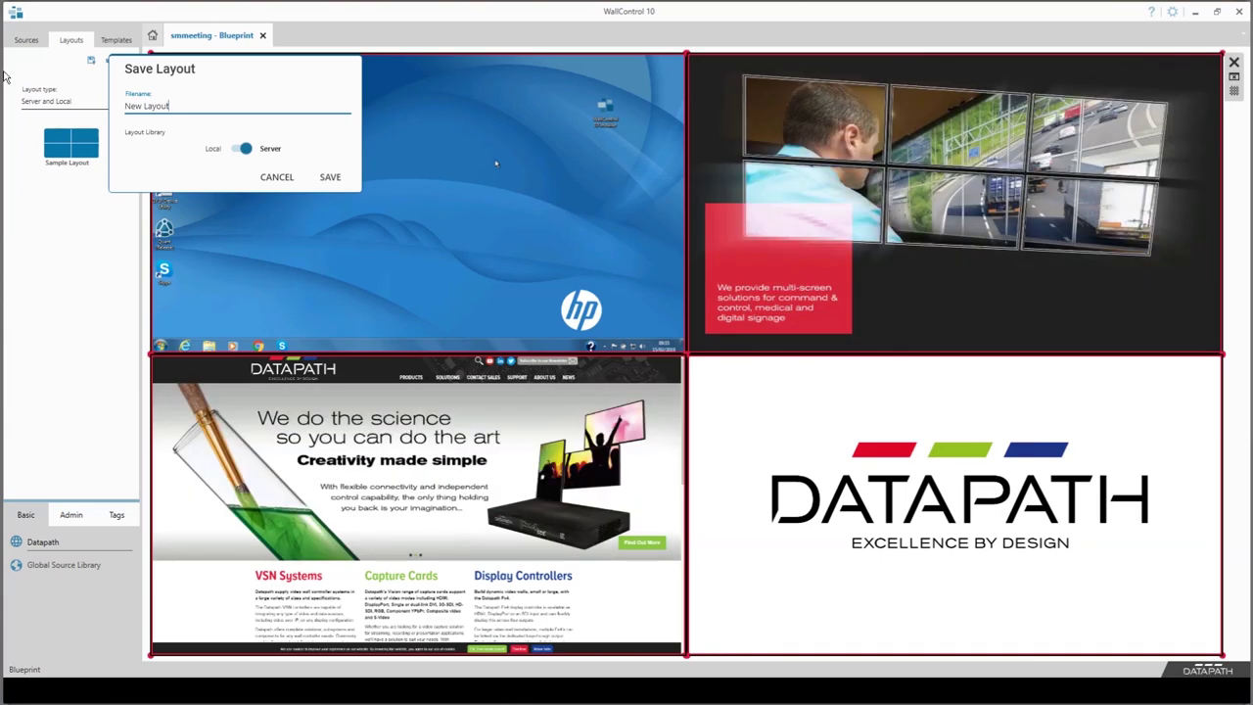
left_click(332, 177)
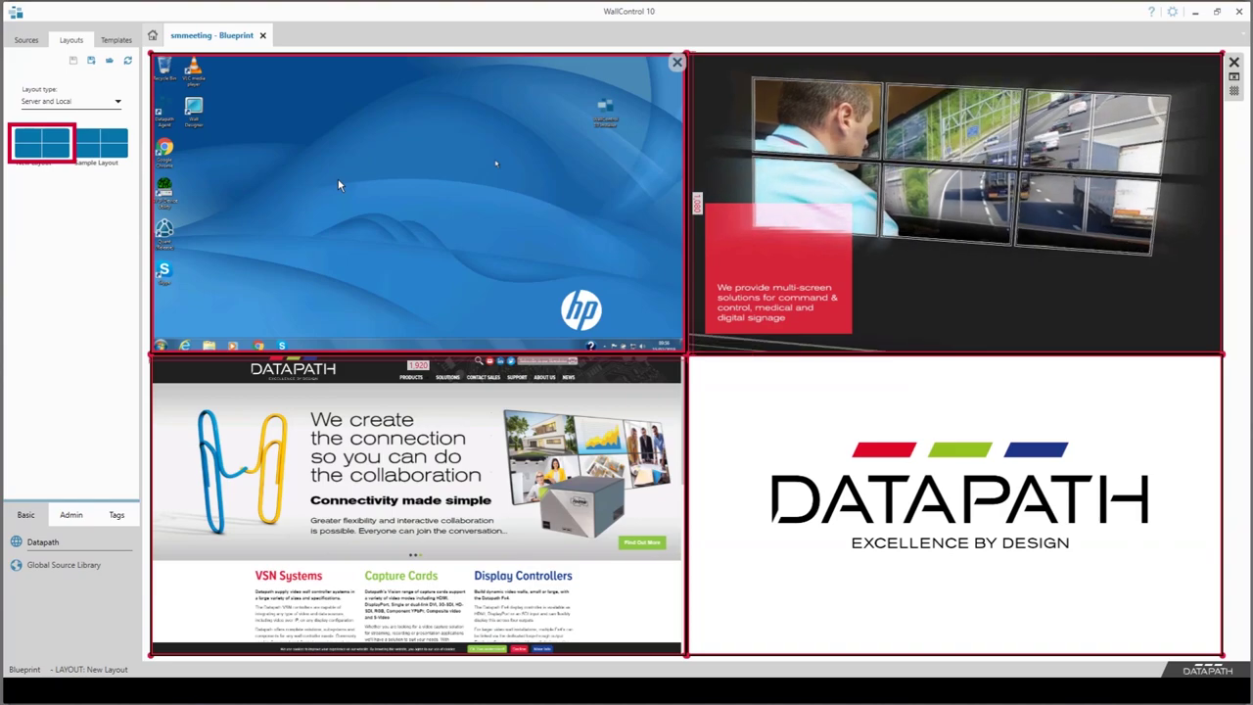
Step: Clear all windows from the wall and load the saved New Layout onto it
left_click(1235, 63)
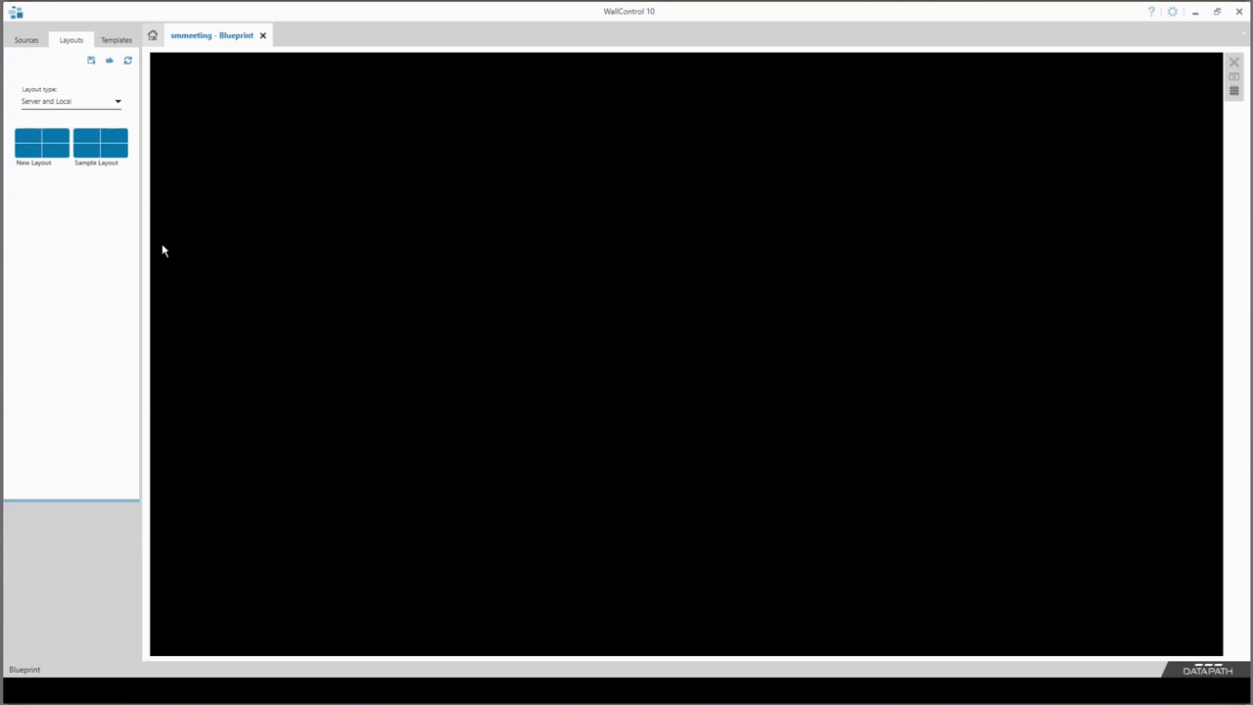
double_click(51, 154)
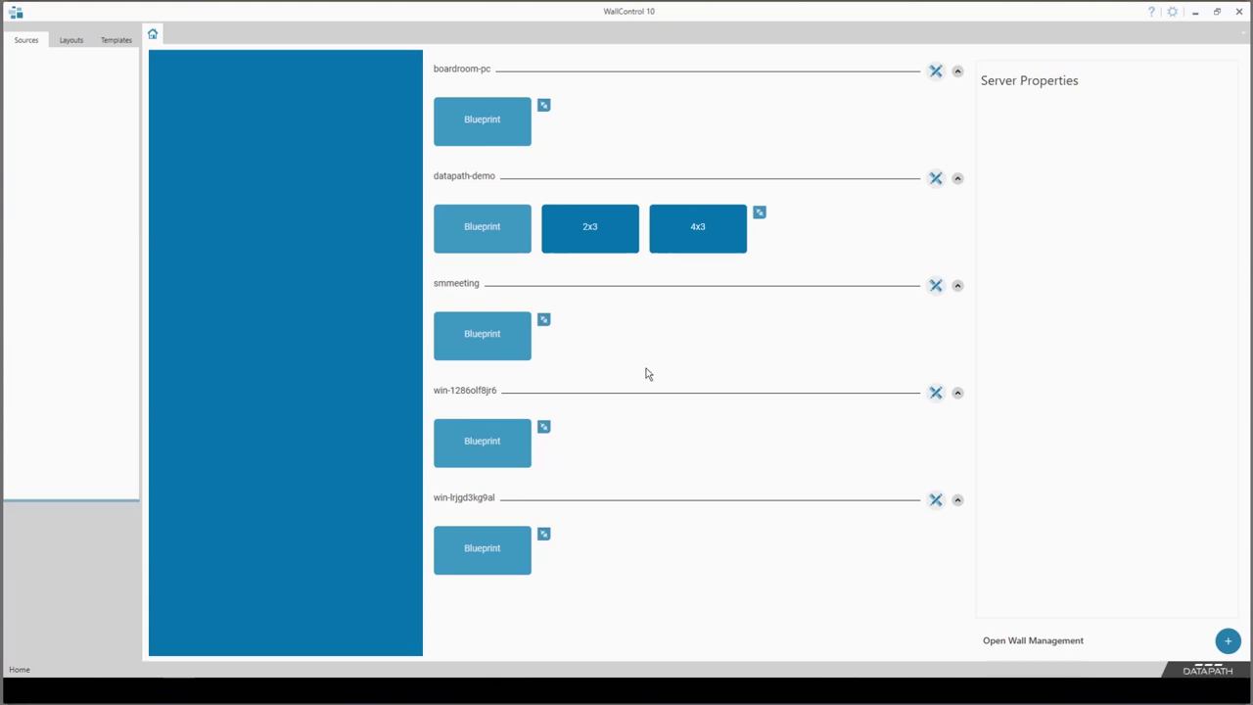
Step: Open the smmeeting Blueprint wall, place the laptop1 source near its upper-left corner, and enlarge the window to about 1362 by 905
left_click(490, 354)
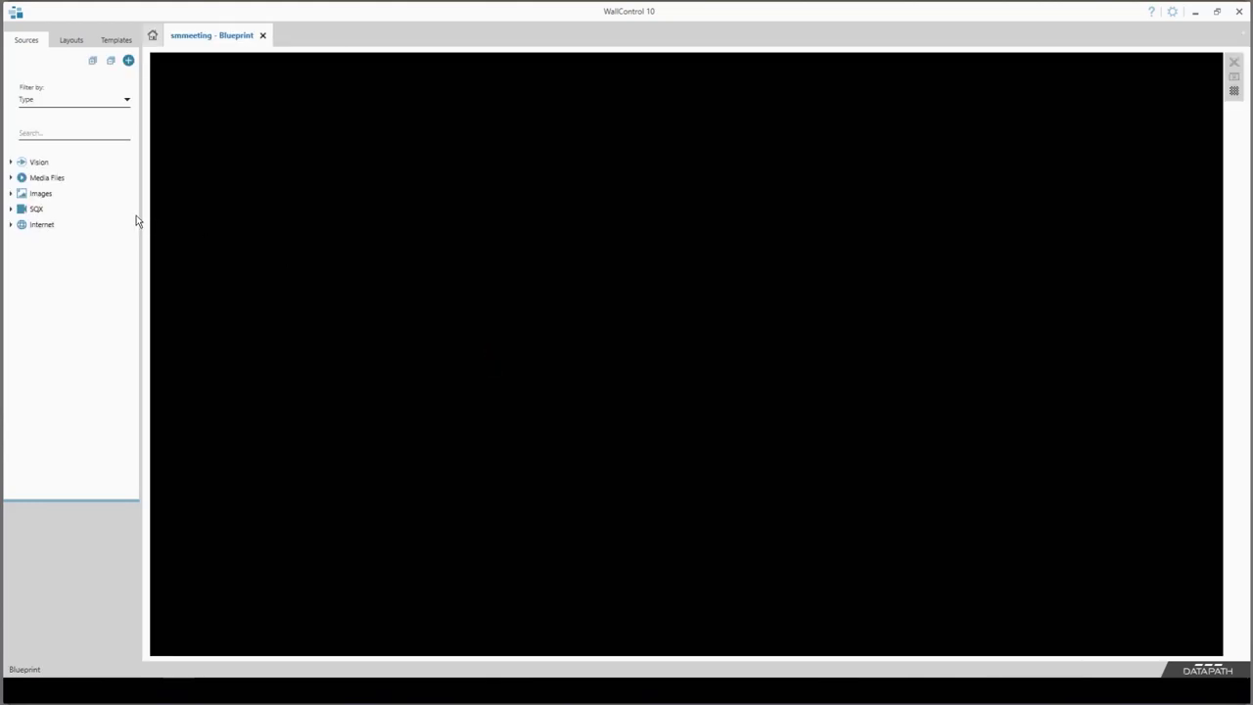
left_click(11, 163)
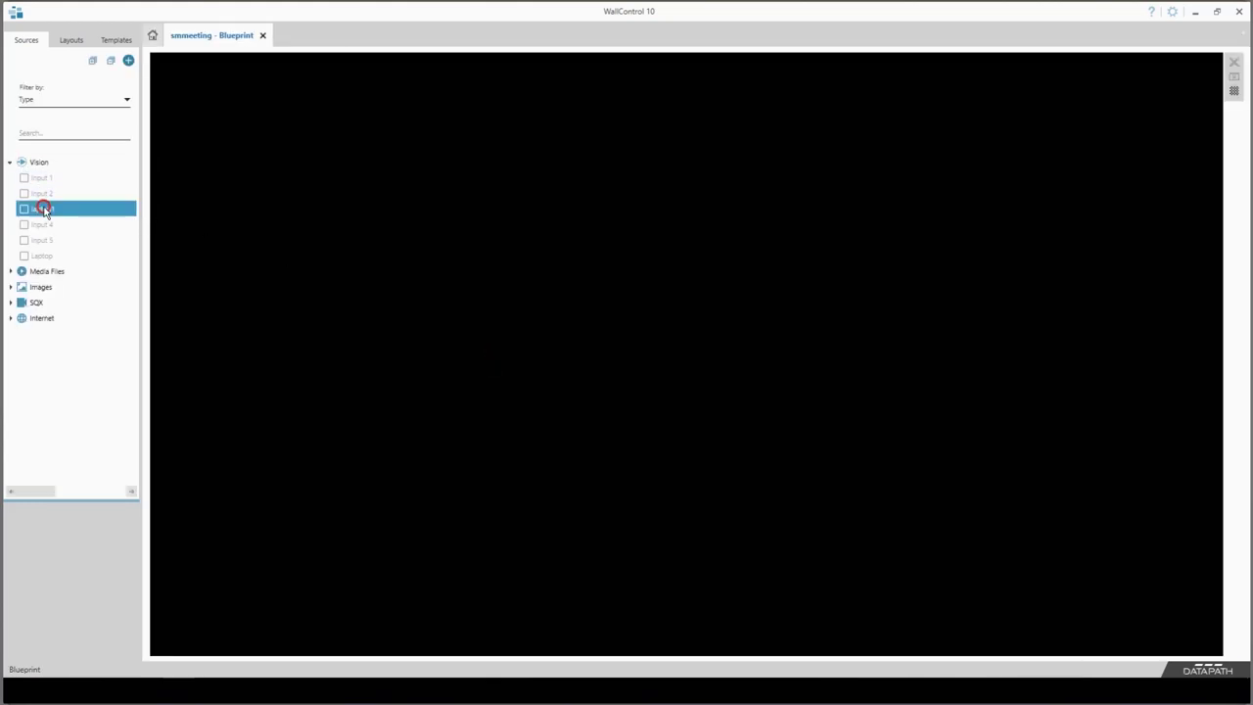
left_click_drag(44, 209, 338, 187)
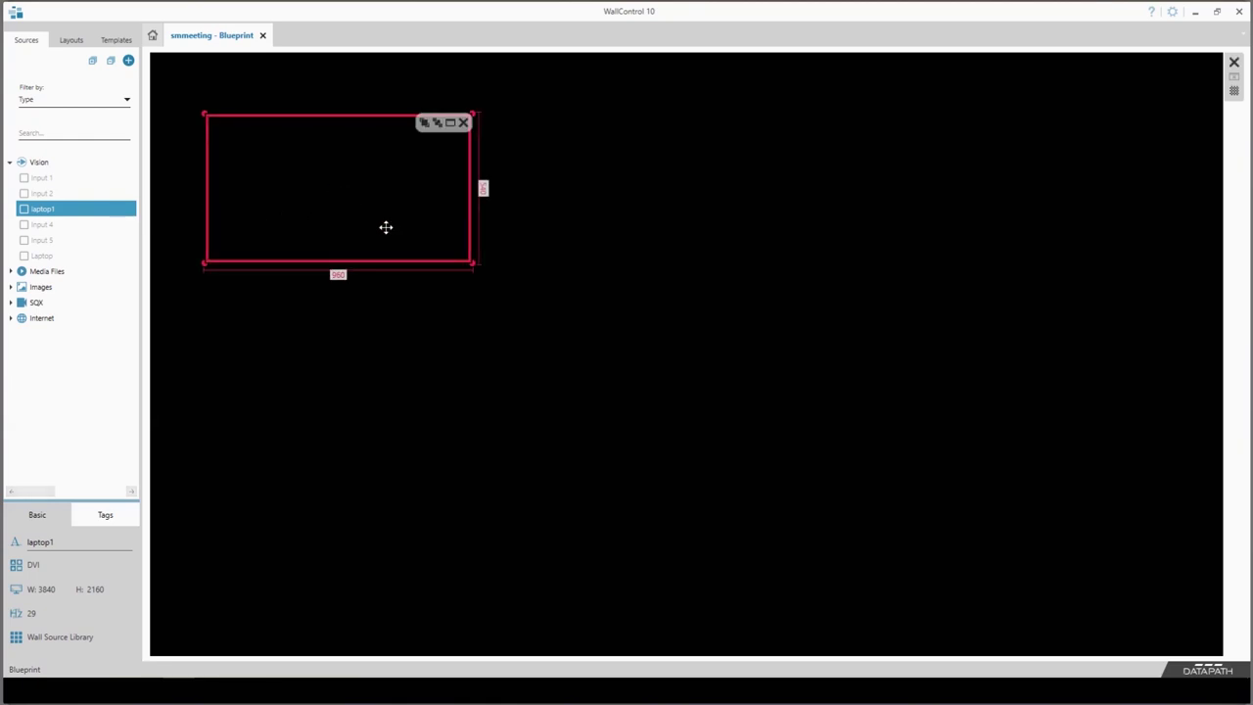
left_click_drag(385, 227, 349, 185)
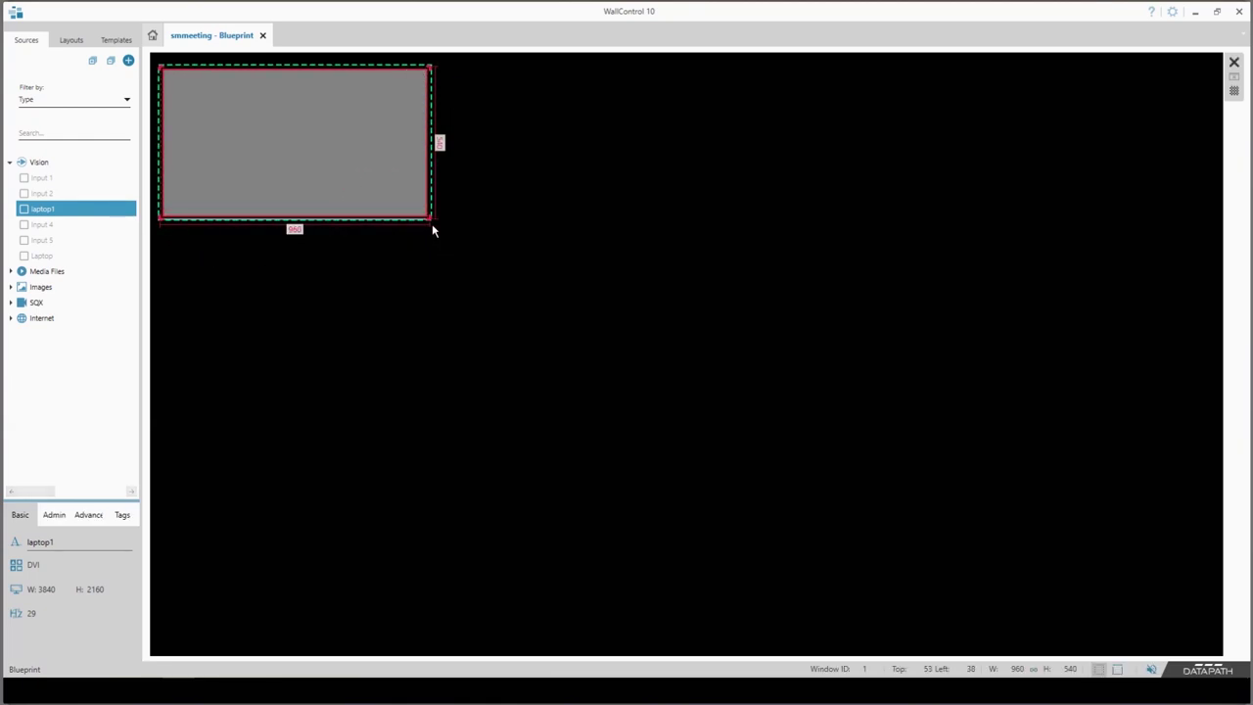
left_click_drag(431, 220, 542, 322)
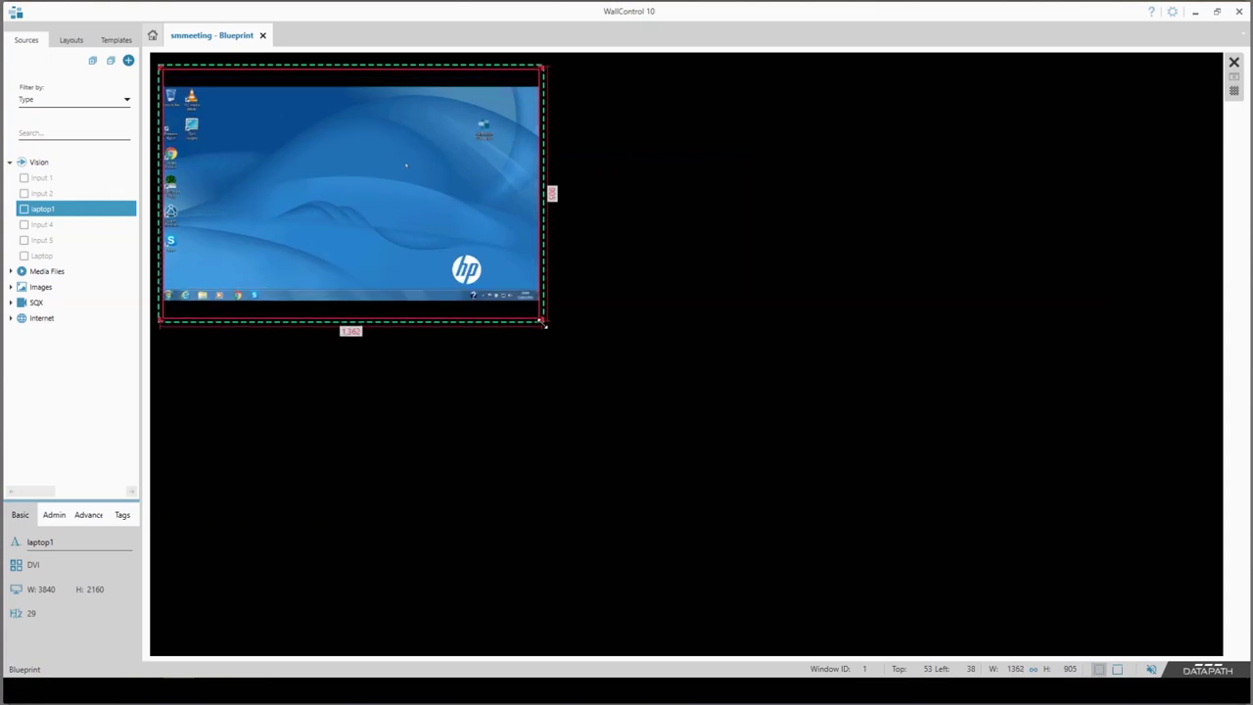
Step: Turn on the carousel for the laptop1 window and add the Datapath Animation.mp4 media file to it
right_click(450, 238)
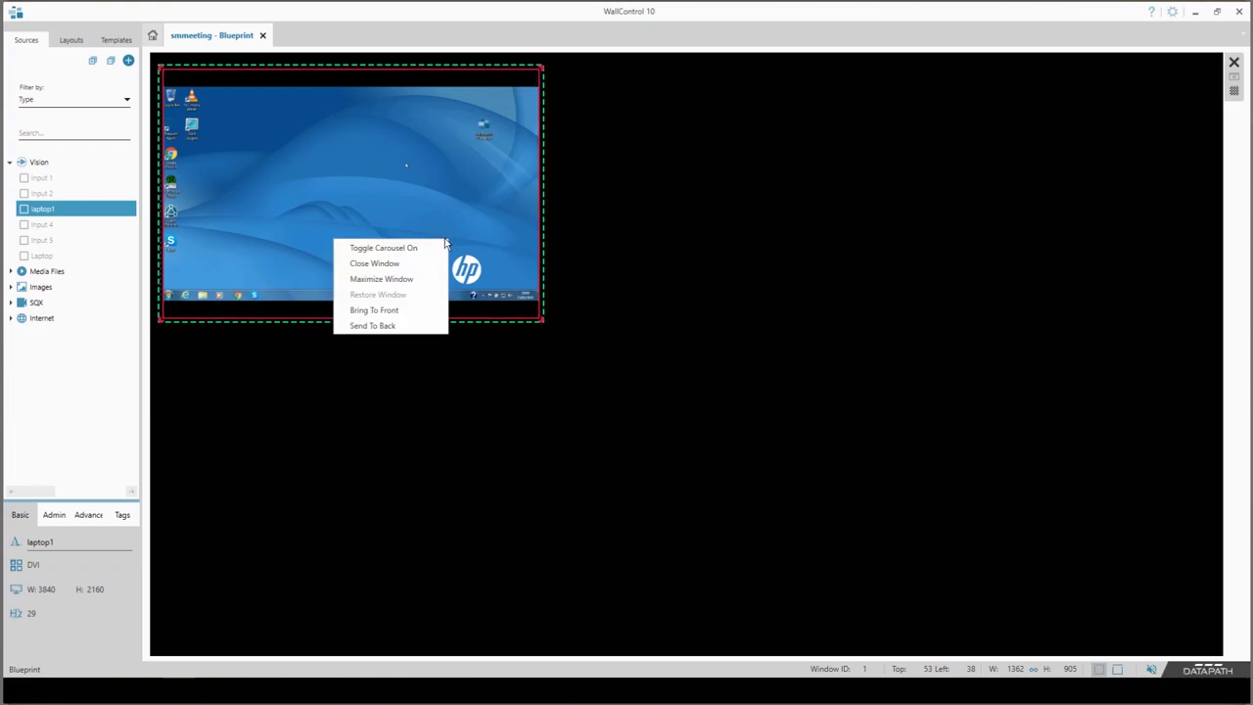
left_click(403, 249)
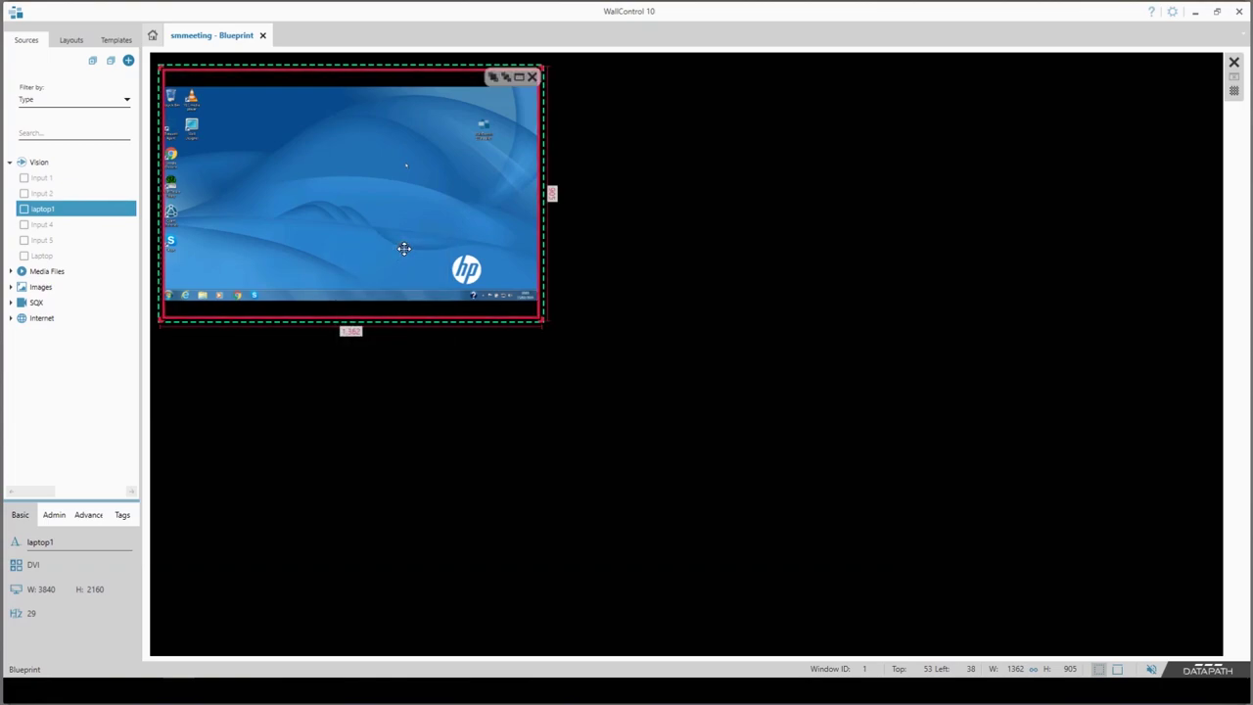
left_click(11, 164)
left_click(12, 178)
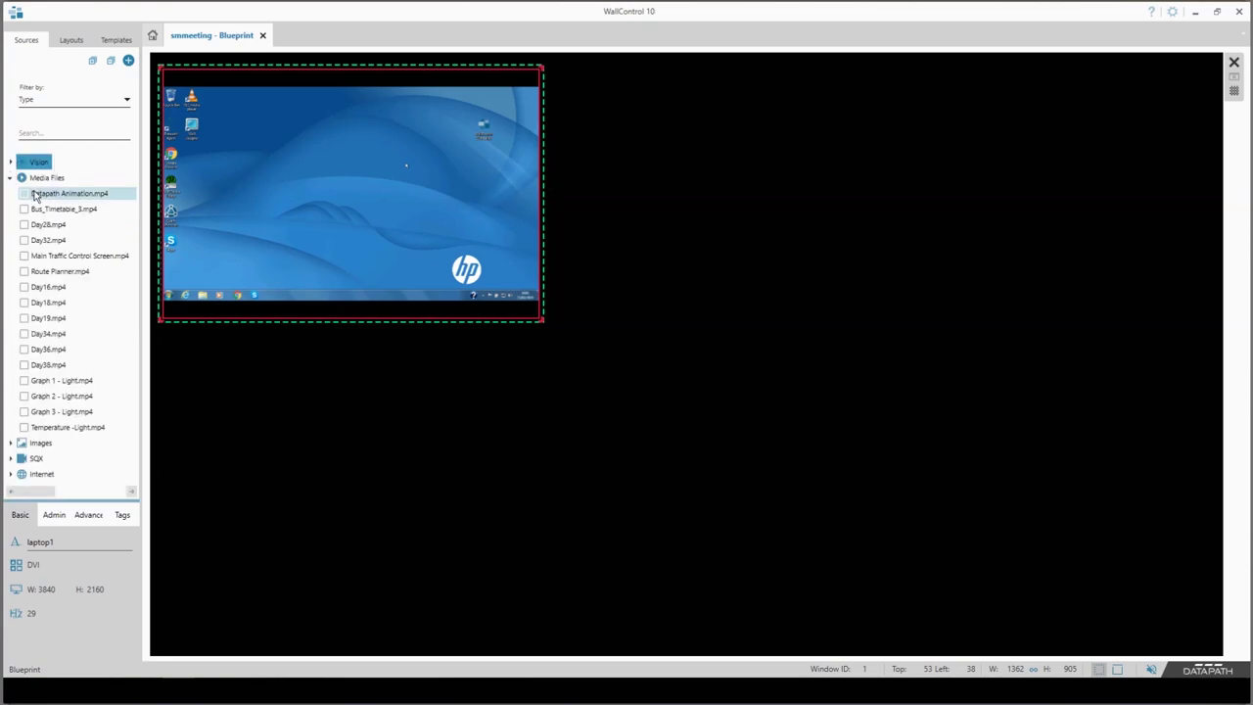
left_click(41, 192)
left_click_drag(41, 194, 347, 201)
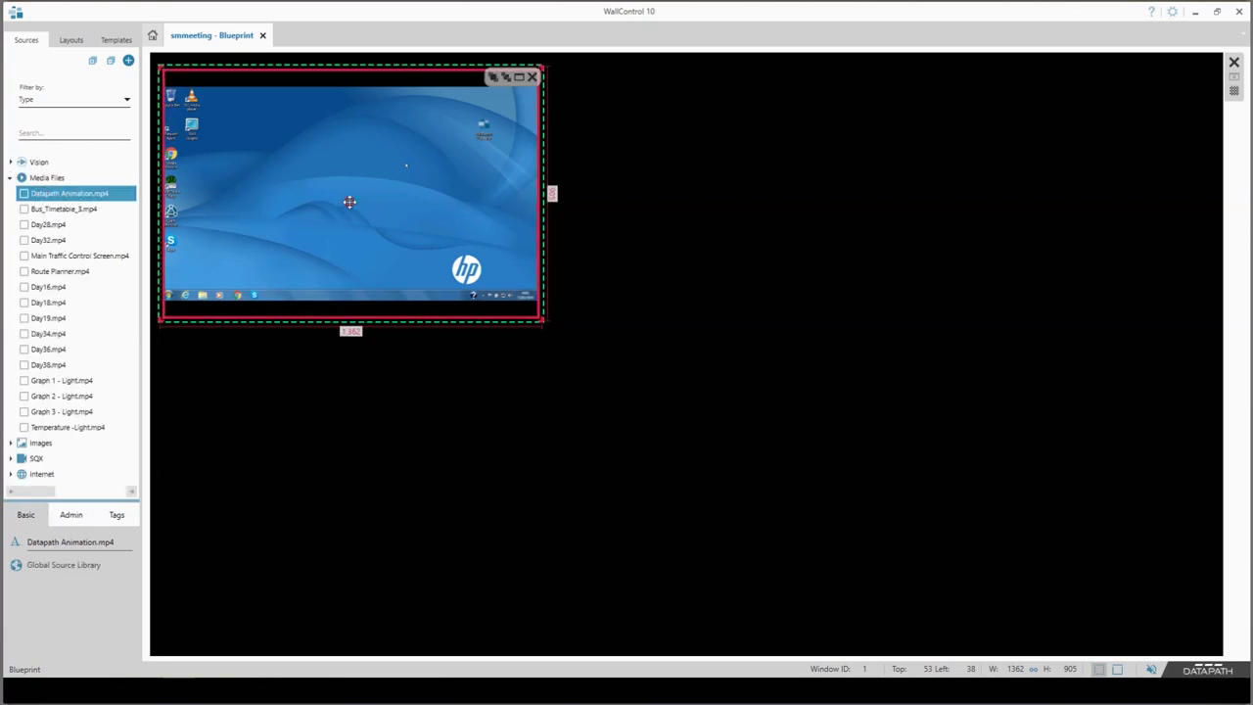
left_click(12, 178)
Step: Add the Datapath Logo1.jpg image to the carousel in the laptop1 window
left_click(12, 194)
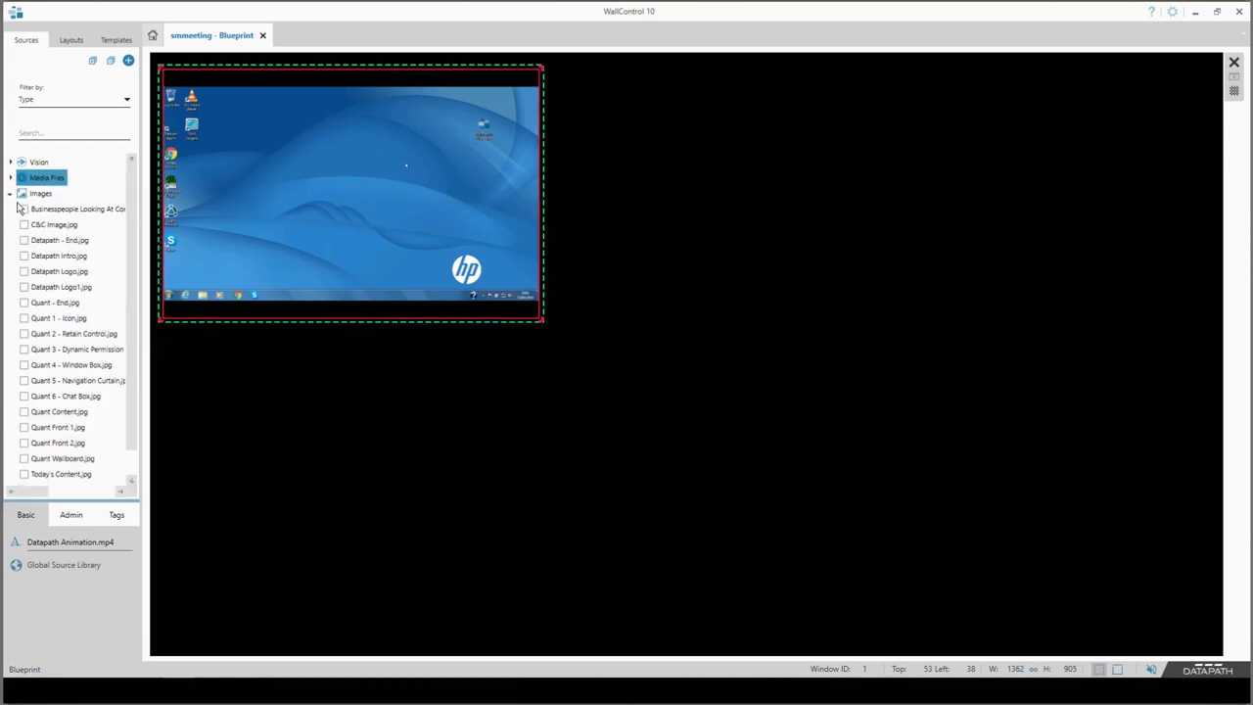
left_click_drag(54, 289, 327, 197)
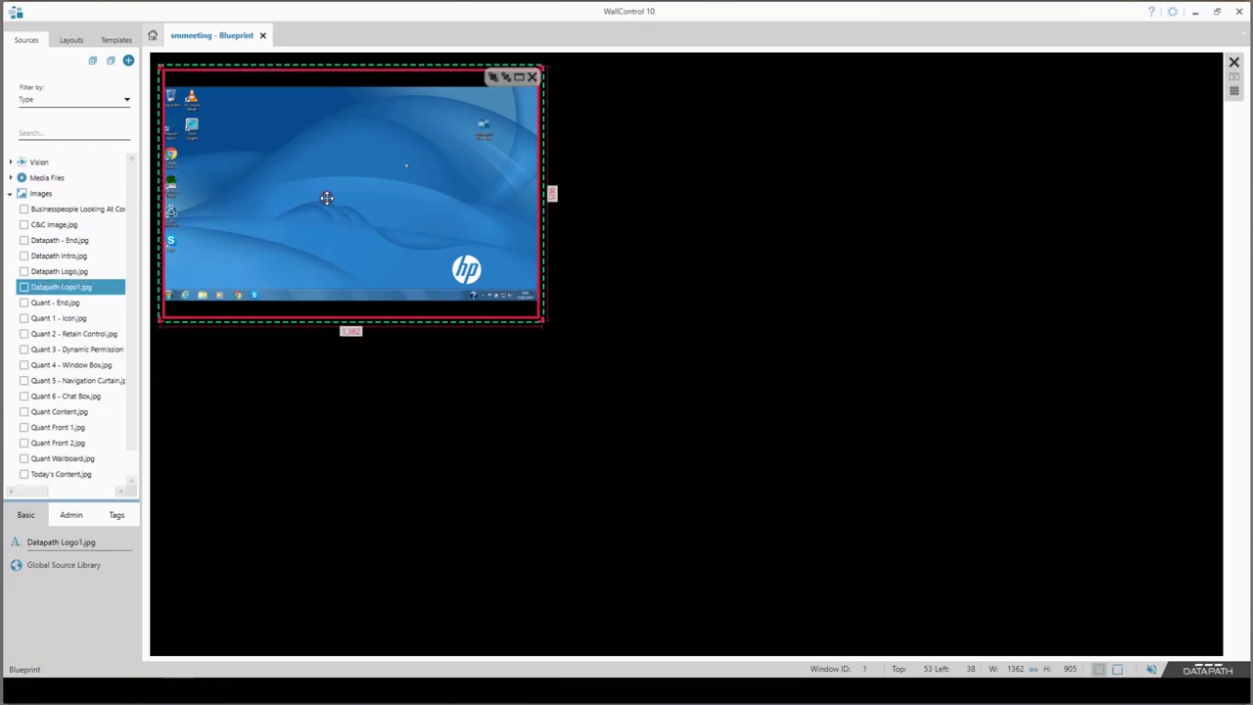
left_click(12, 195)
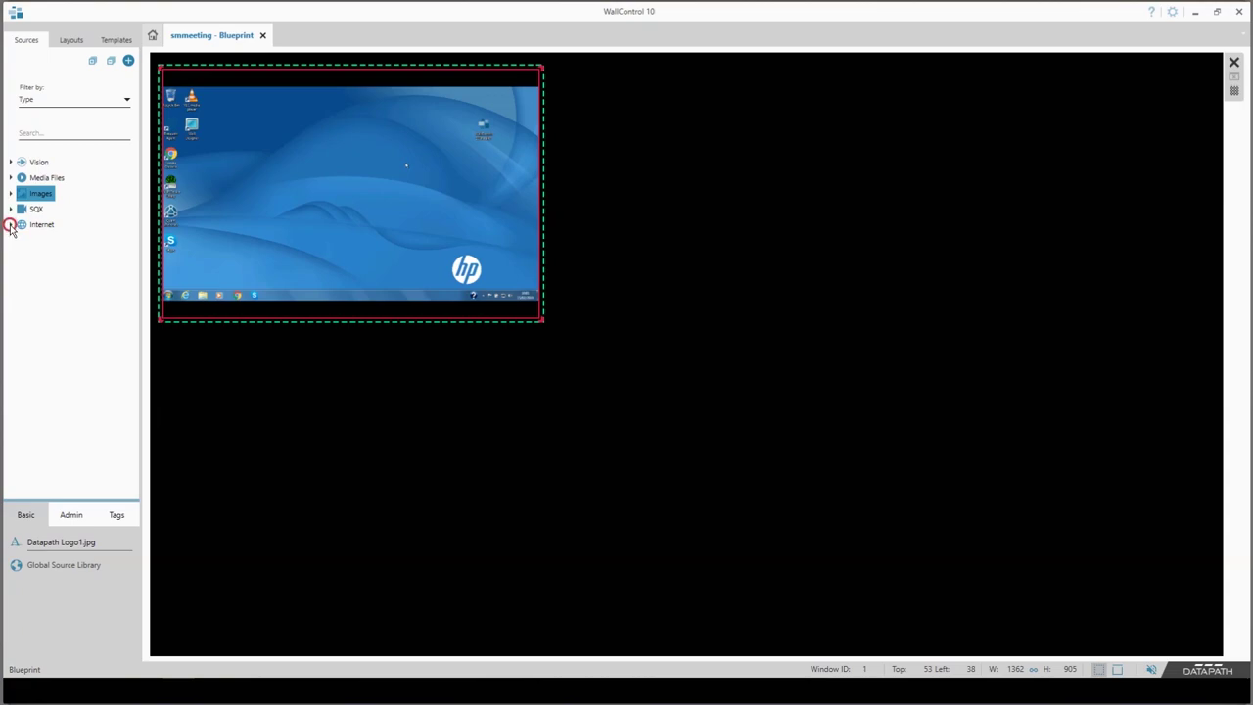
Step: Add the Datapath internet source to the carousel in the laptop1 window
left_click(11, 225)
left_click(42, 244)
left_click_drag(42, 244, 343, 206)
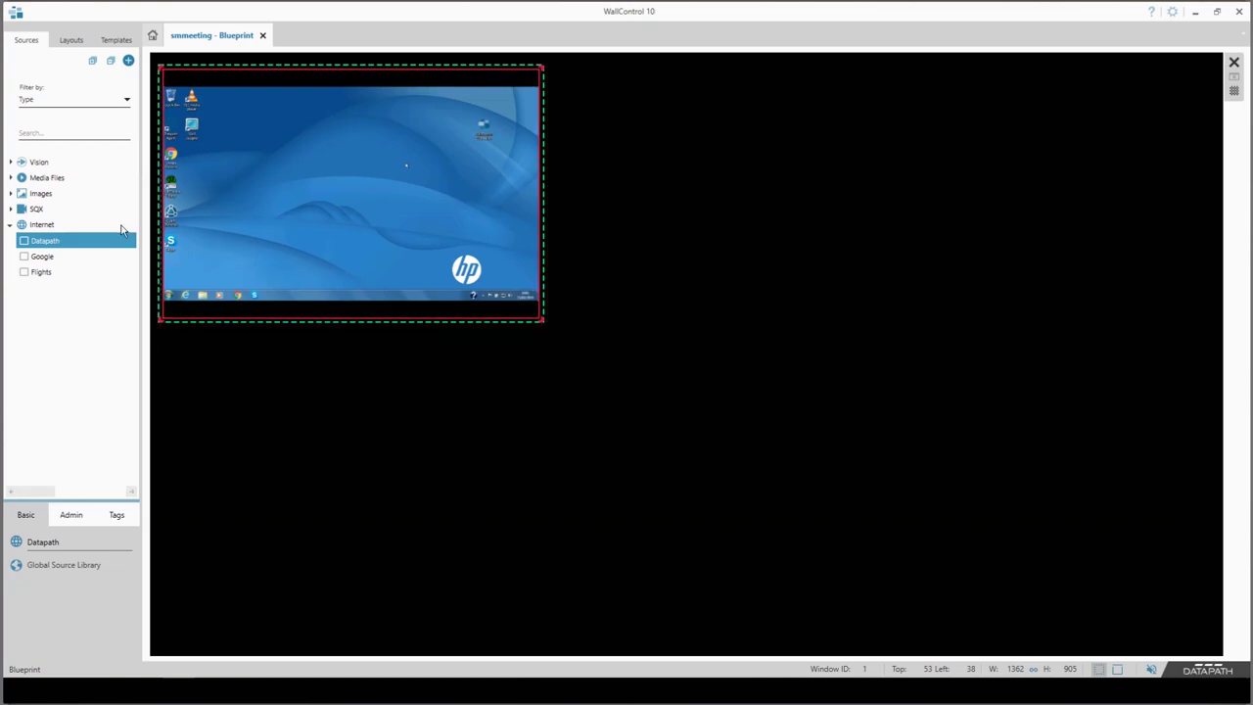
left_click(11, 227)
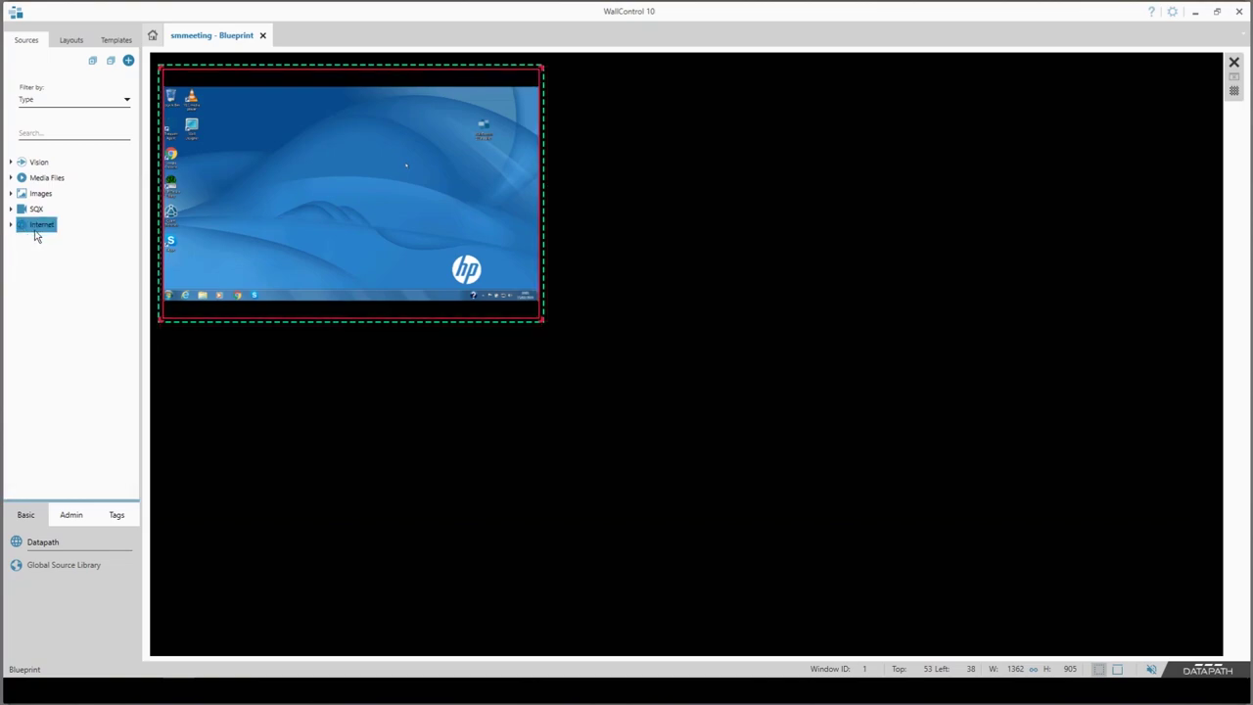
Step: Edit the laptop1 window's carousel, change the display durations of laptop1 and Datapath Logo1.jpg, and apply the changes
left_click(290, 247)
right_click(320, 230)
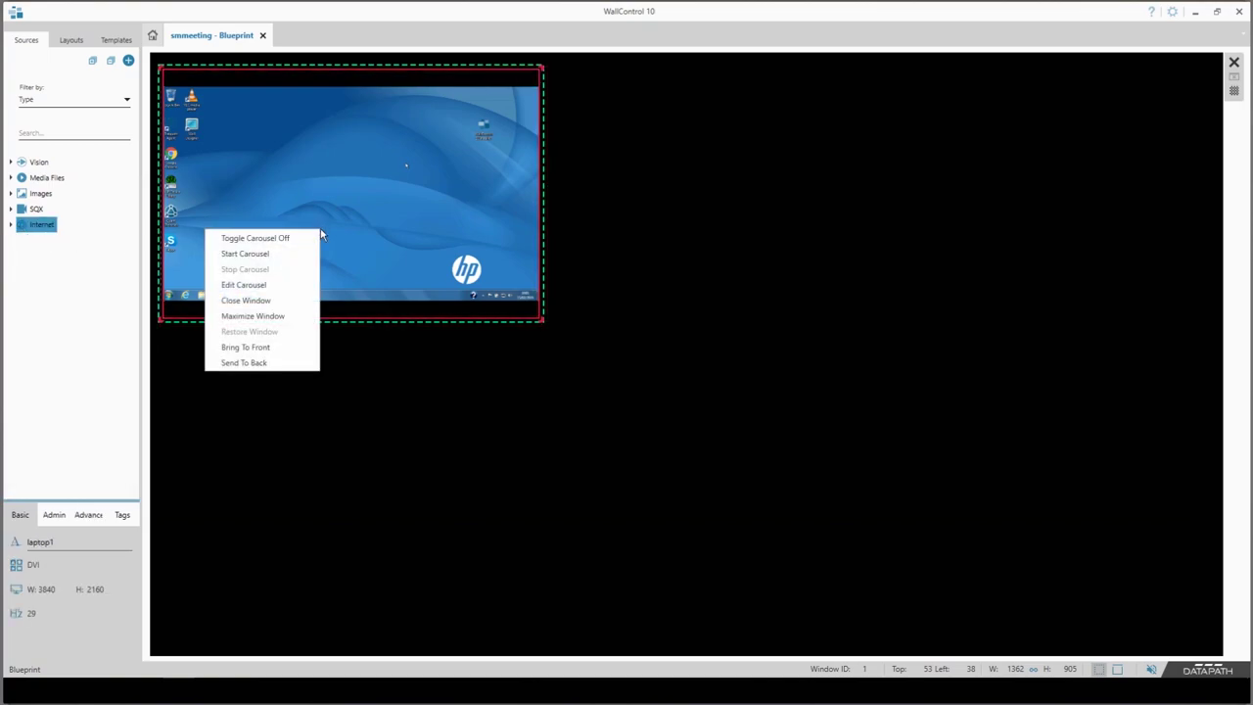
left_click(262, 285)
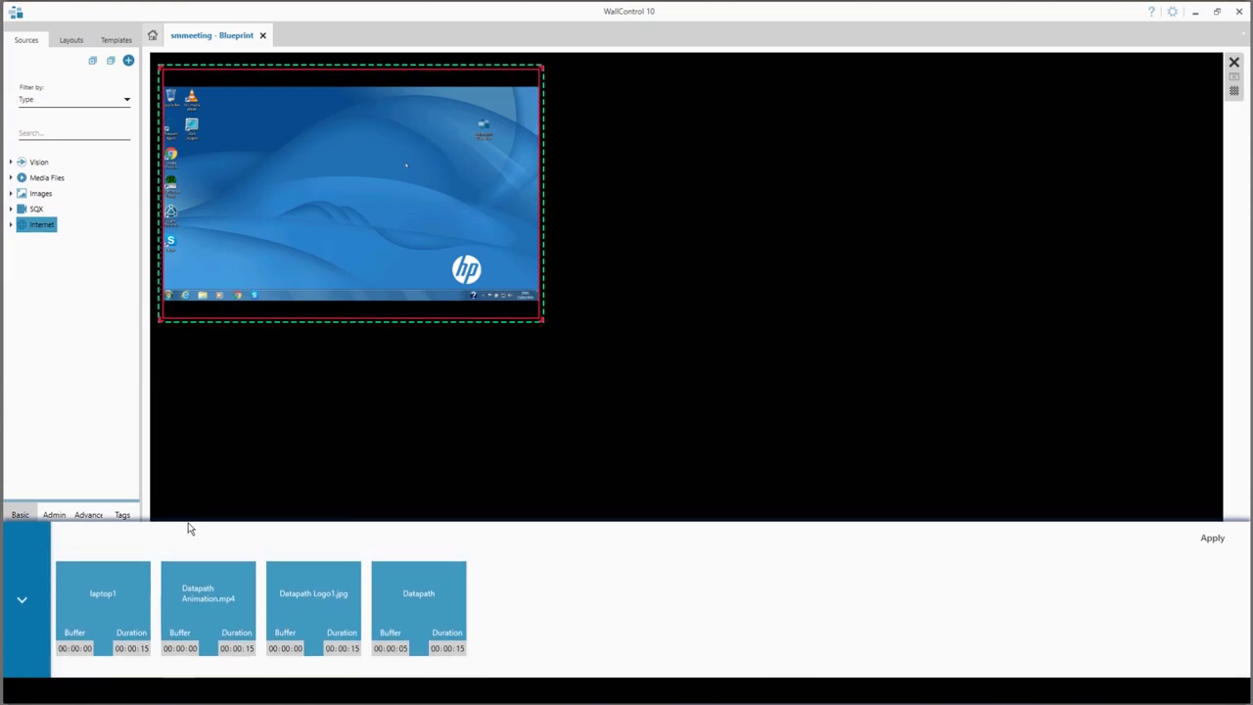
left_click(147, 648)
type("0")
left_click(355, 647)
type("0")
left_click(1210, 540)
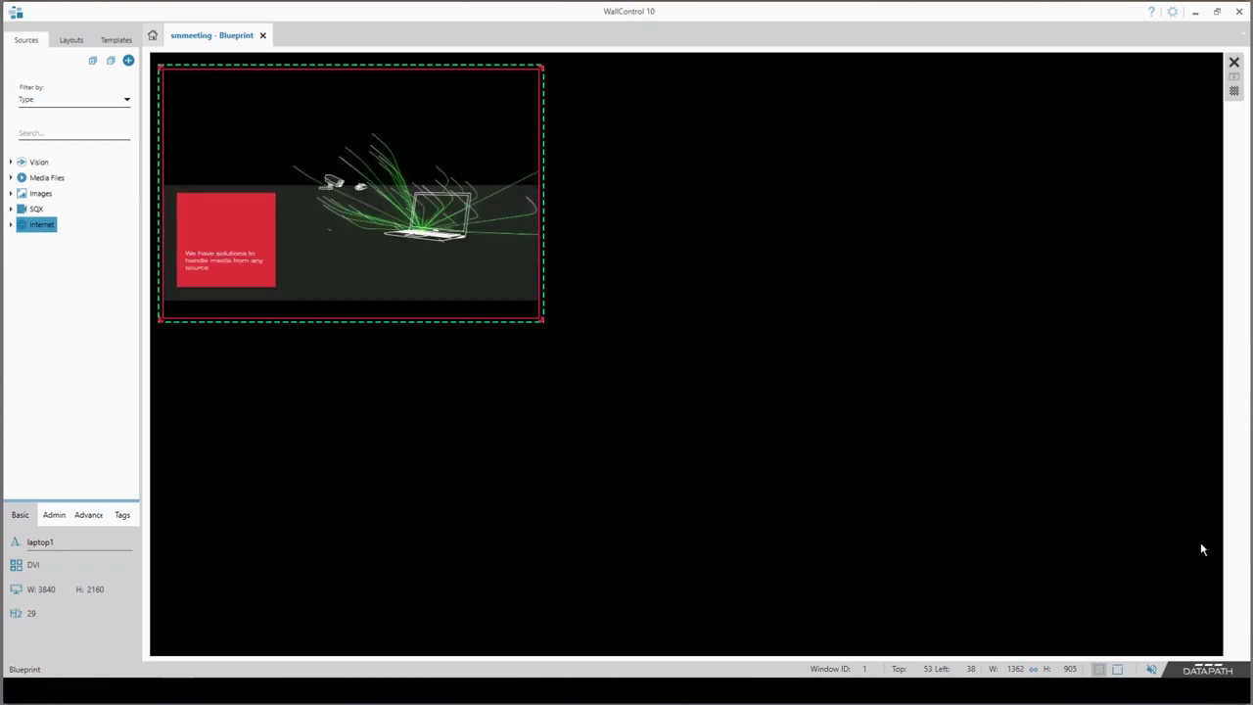
Step: Place Datapath, Datapath Logo1.jpg, Datapath Animation.mp4 and laptop1 together as one carousel window in the wall's upper right, enlarged to about 1674 by 845
left_click(10, 224)
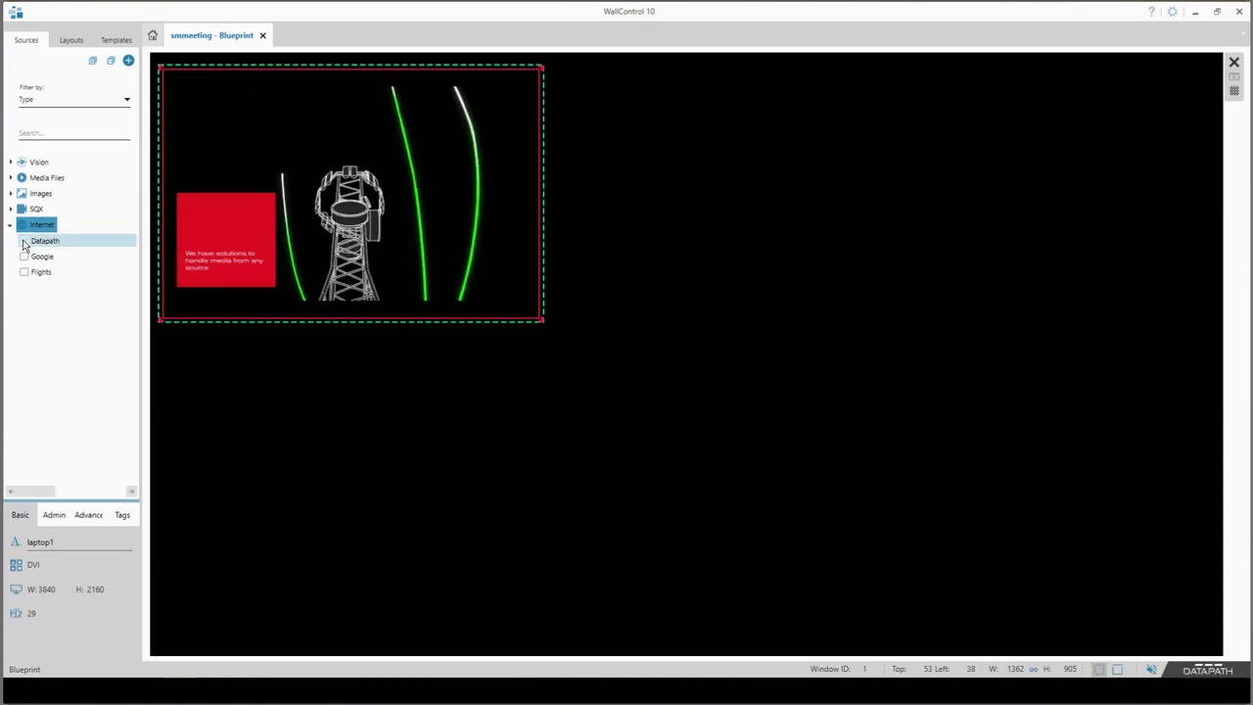
left_click(24, 241)
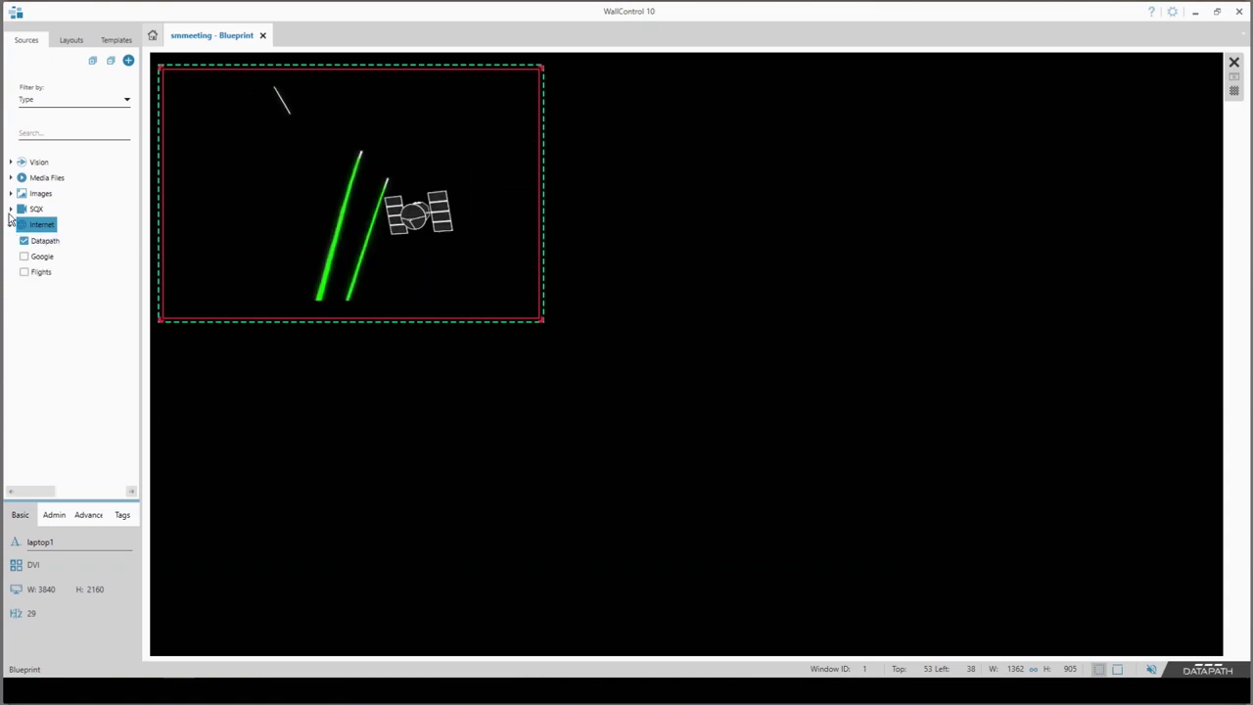
left_click(10, 194)
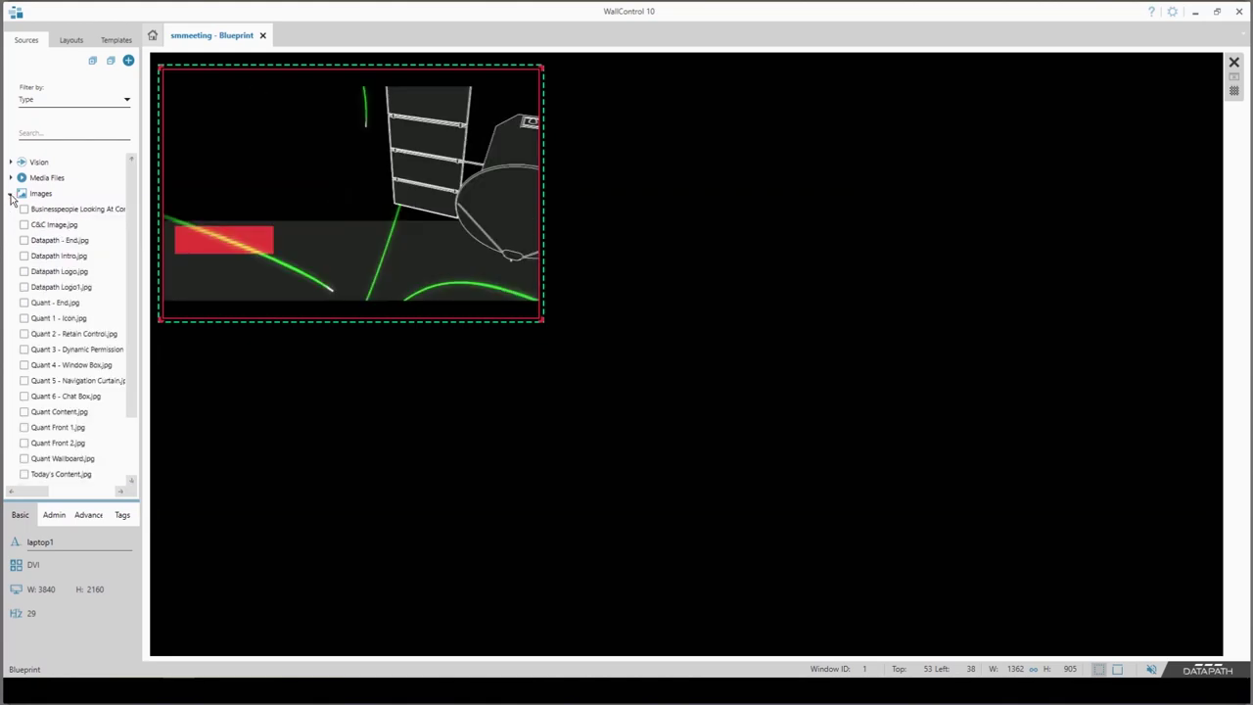
left_click(24, 287)
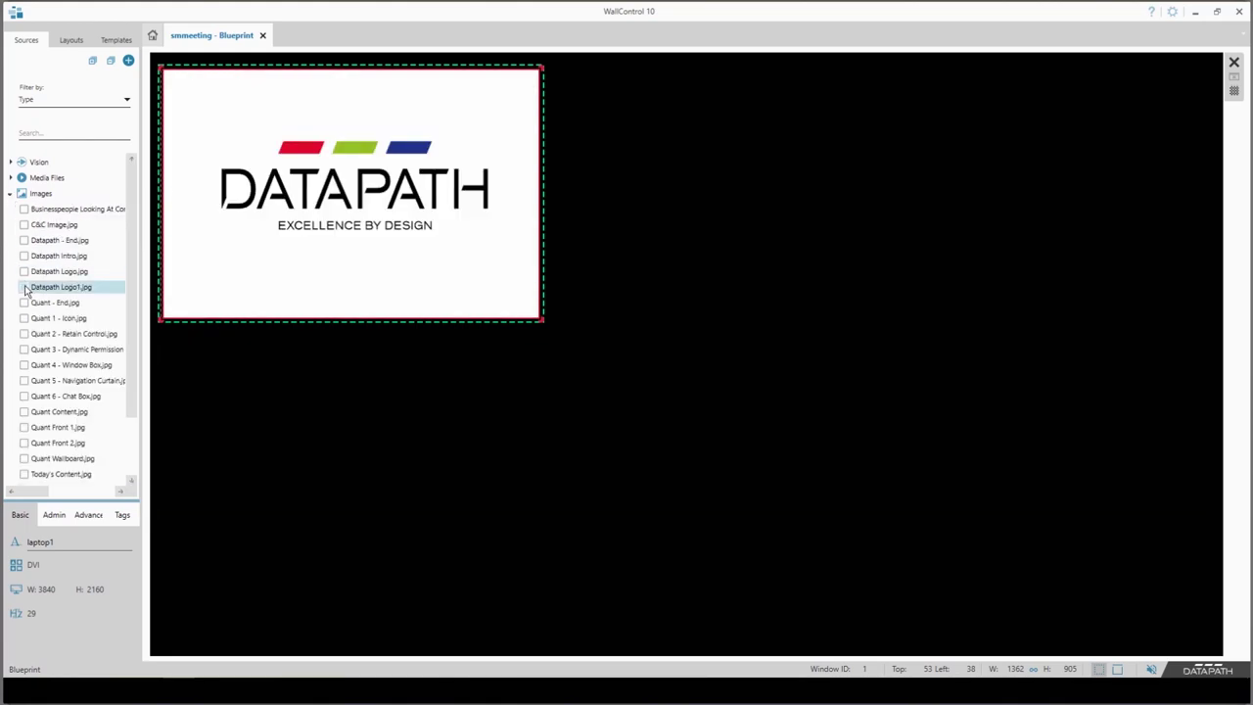
left_click(10, 178)
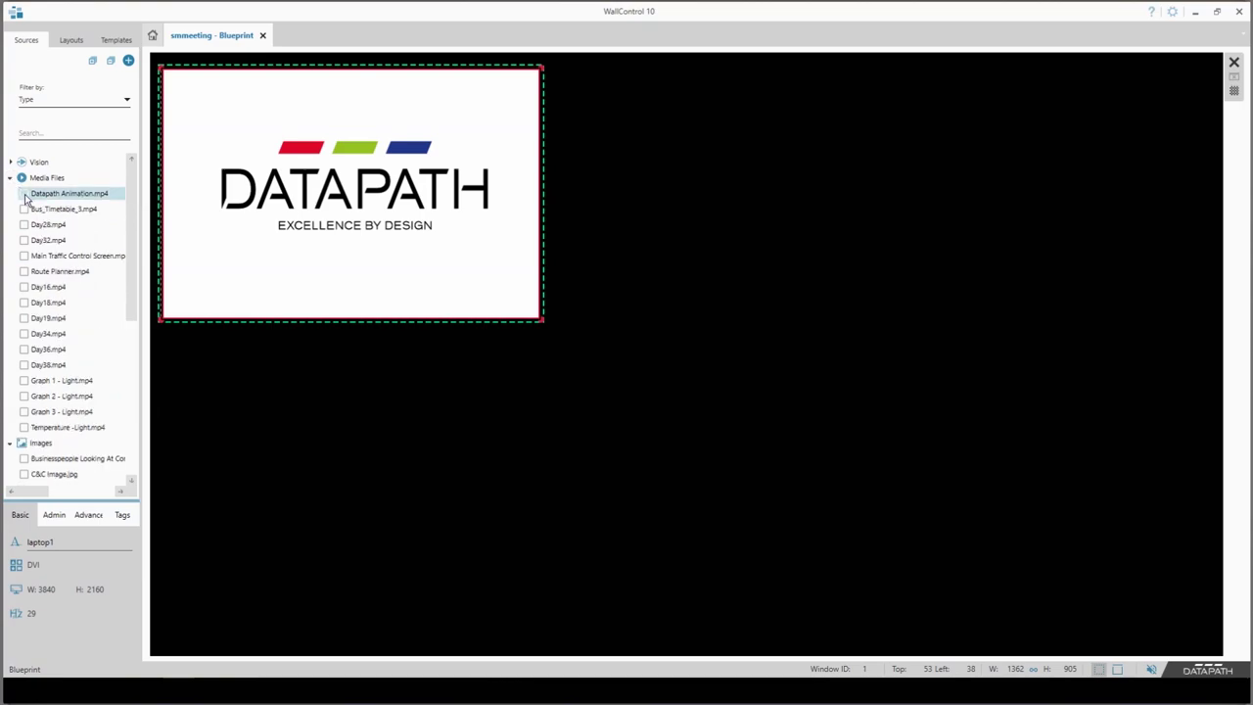
left_click(25, 194)
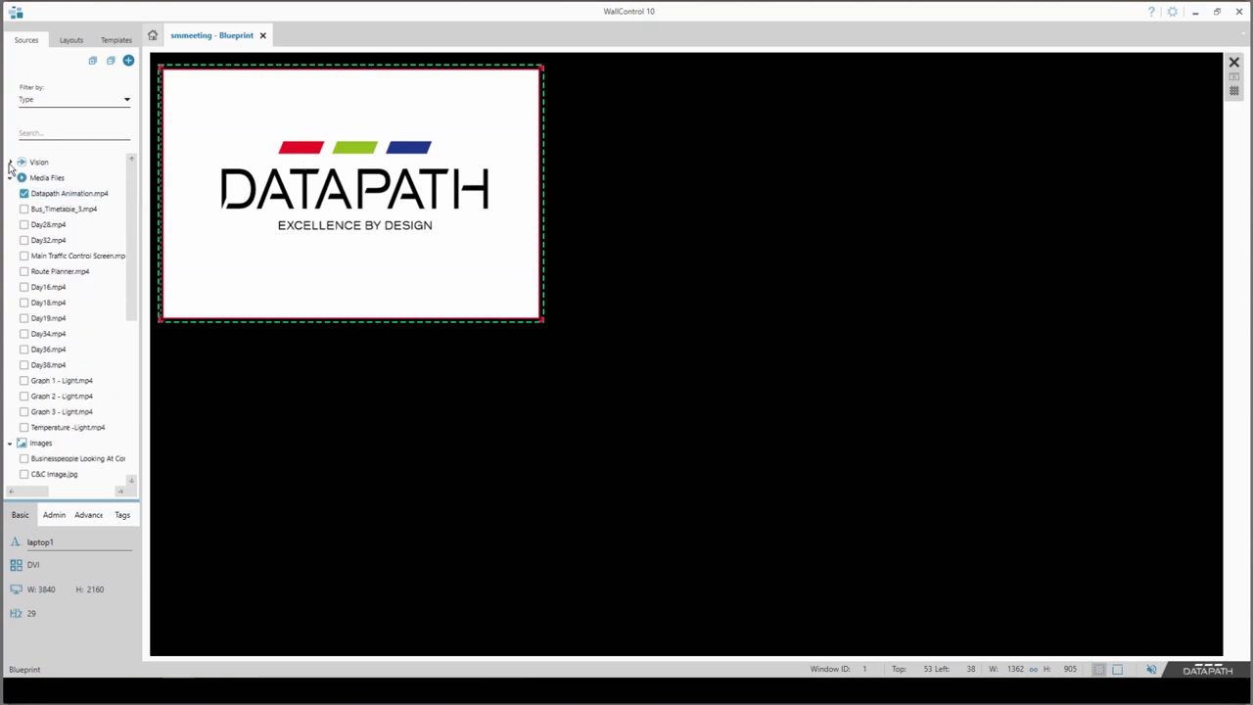
left_click(10, 162)
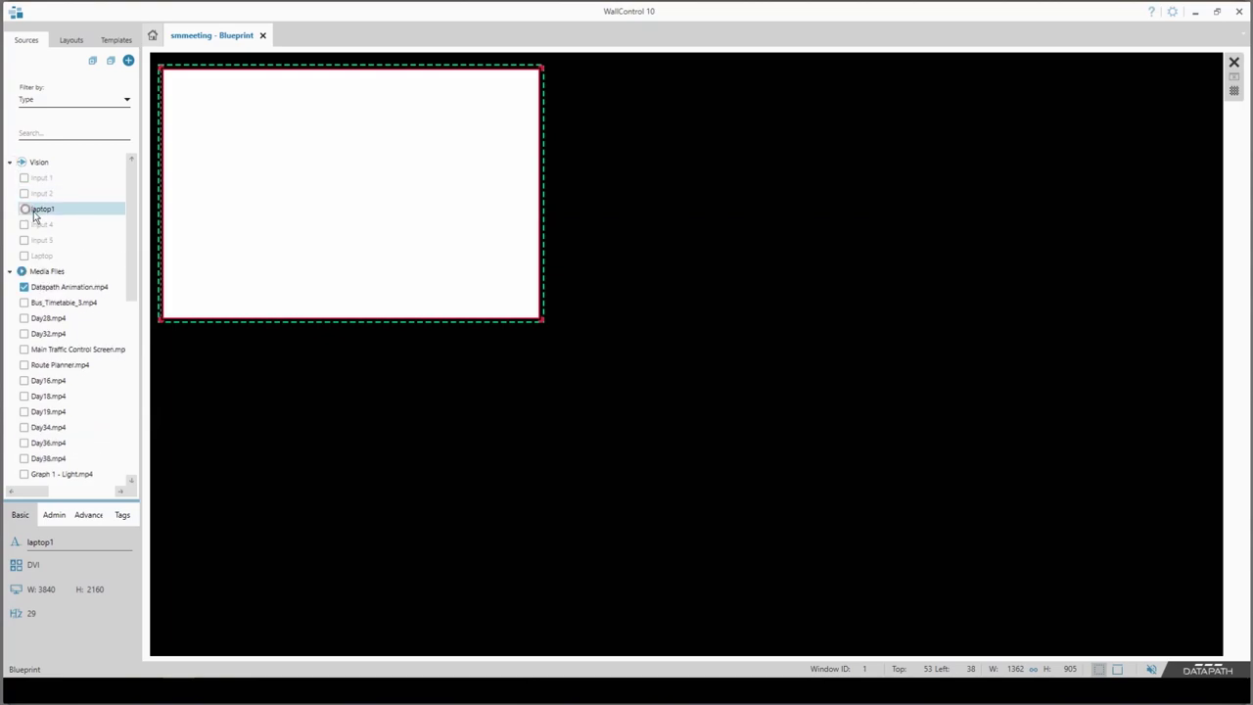
left_click_drag(49, 219, 853, 194)
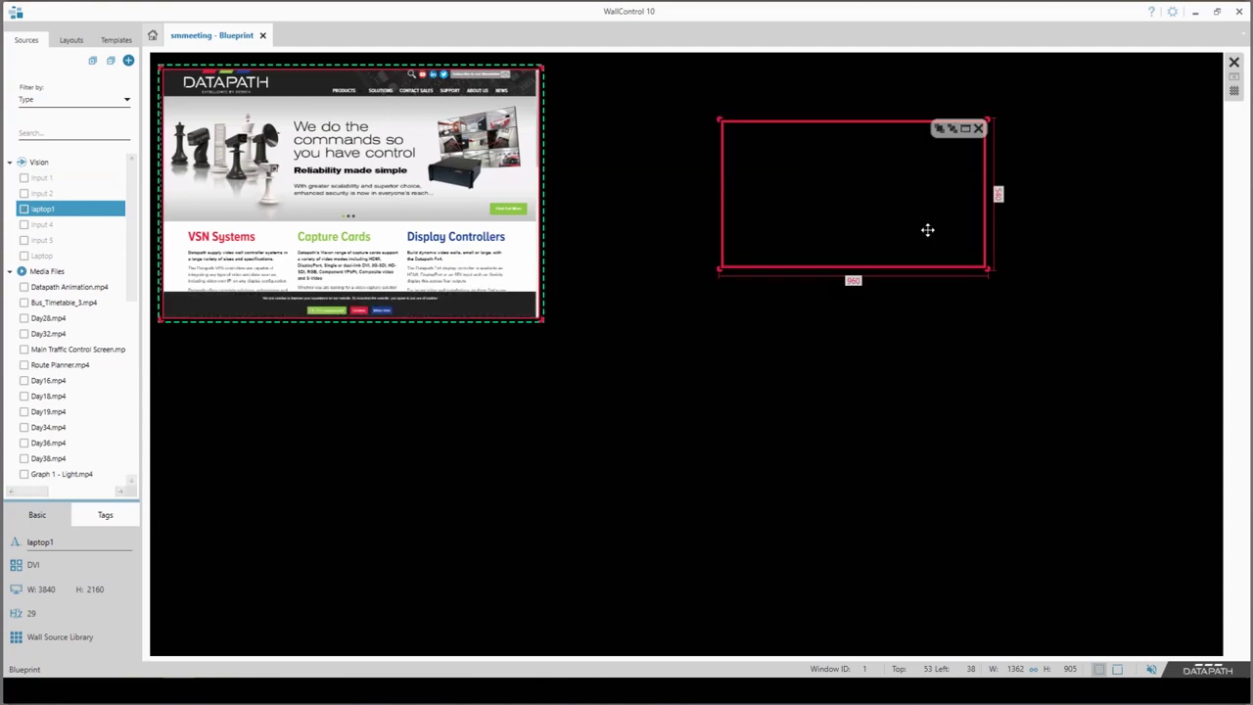
left_click_drag(986, 269, 1190, 353)
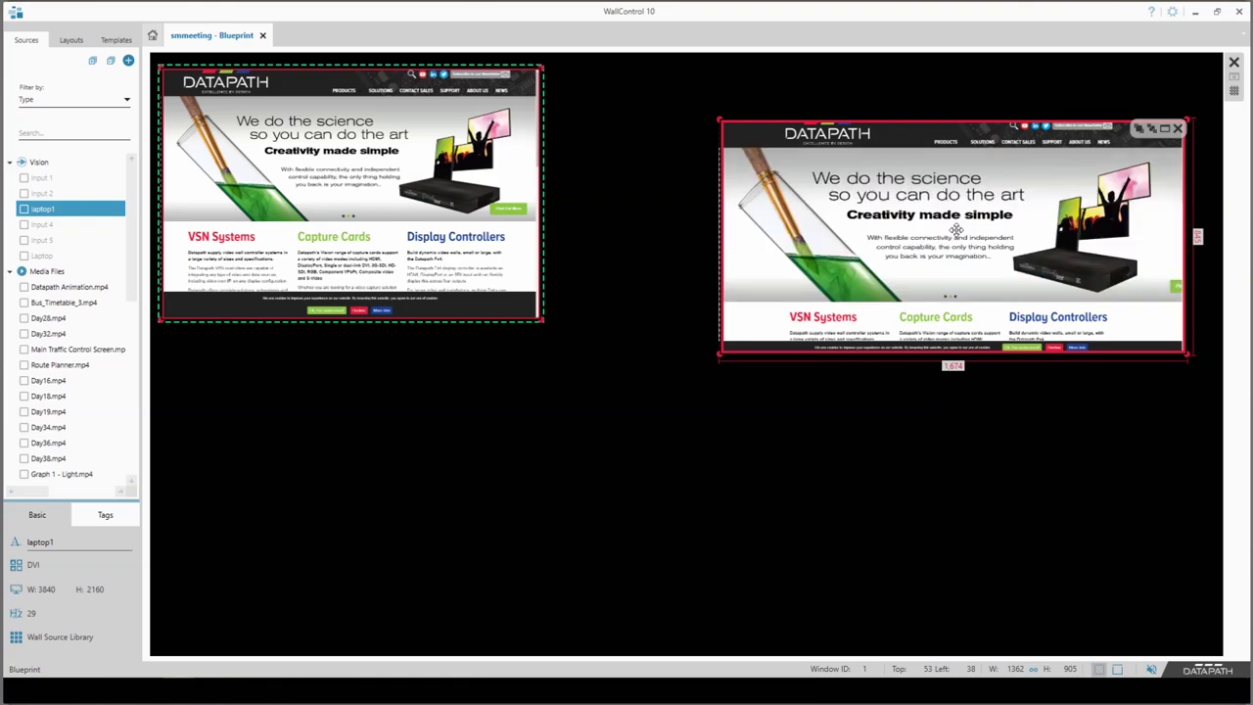
Step: Open the carousel settings of the new multi-source window and apply them
right_click(955, 233)
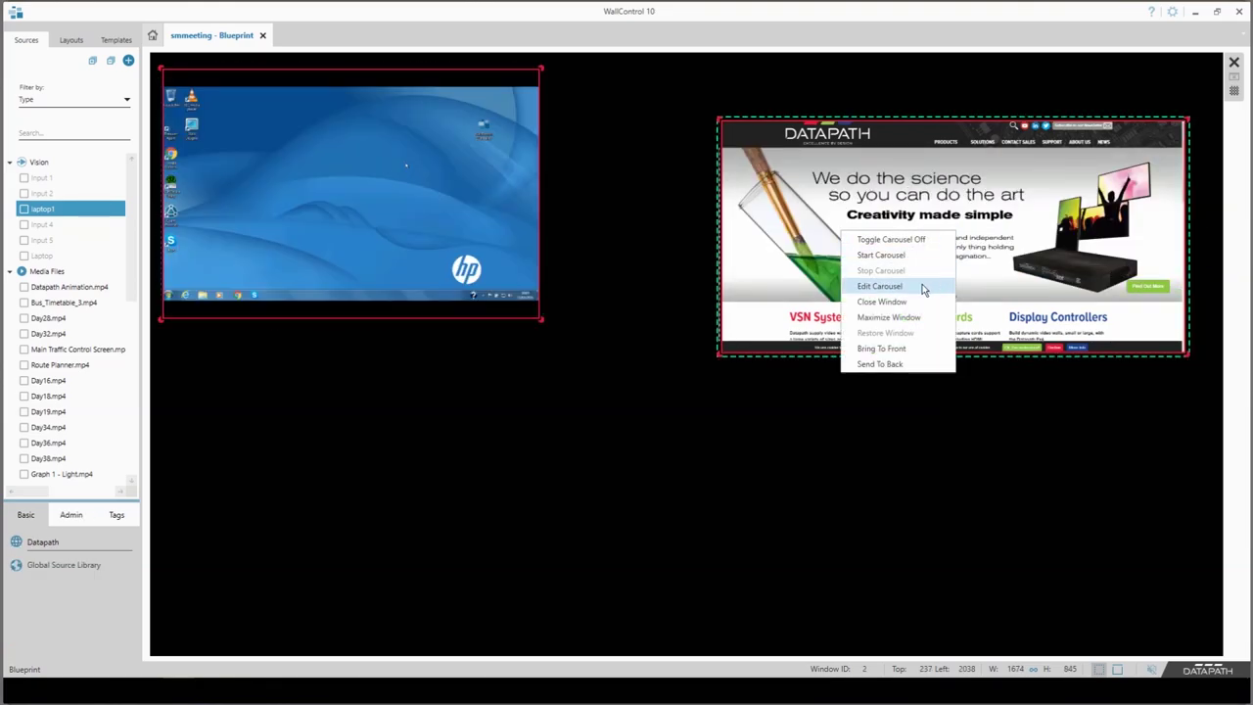
left_click(921, 284)
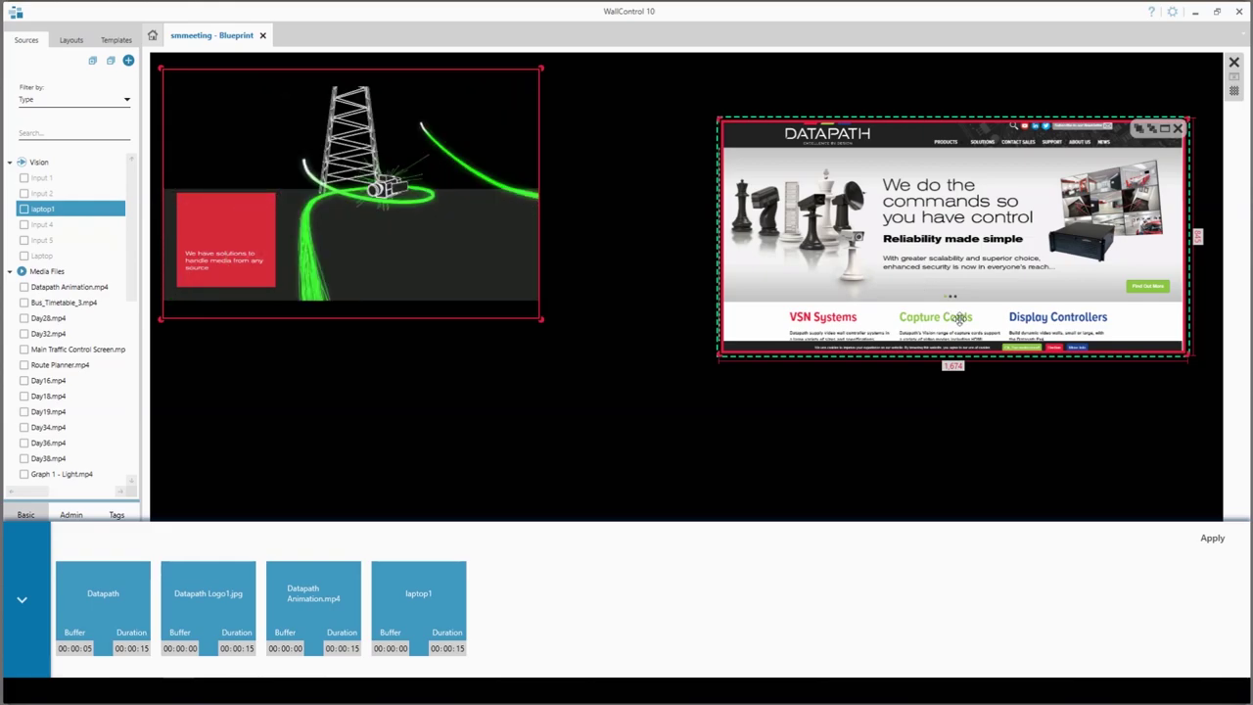
left_click(1212, 539)
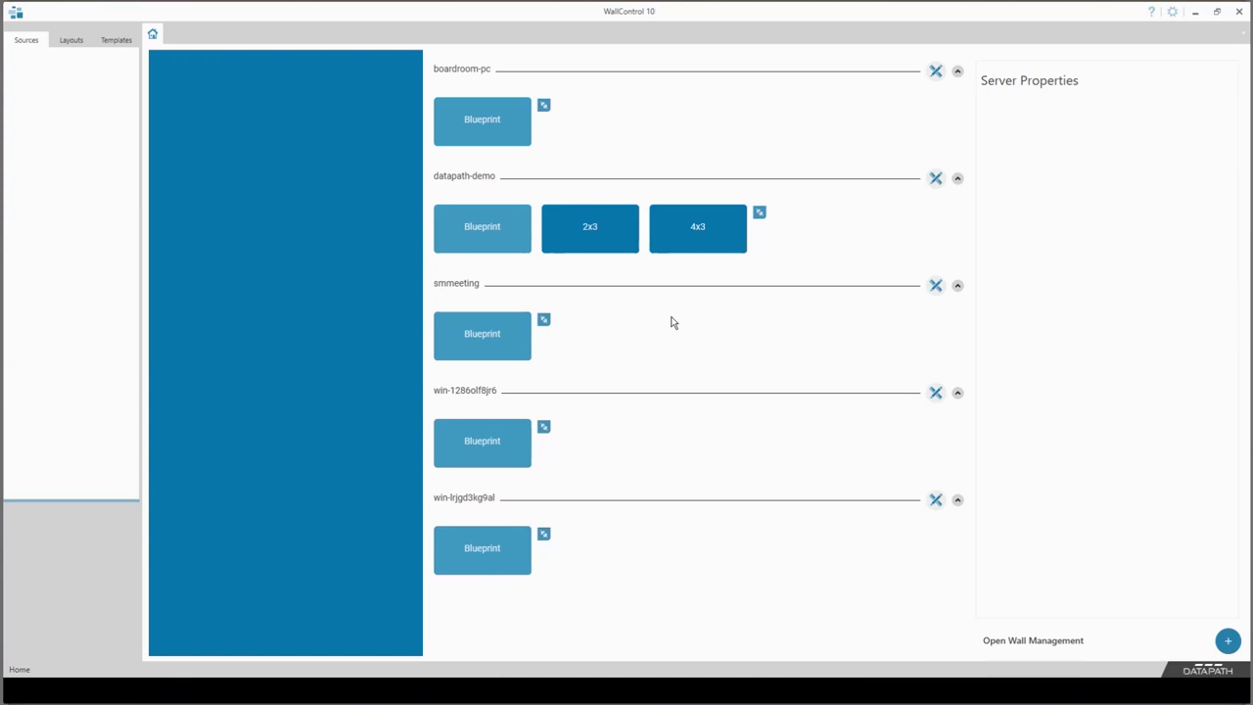
Step: Open the smmeeting Blueprint wall and add a new tag named Laptop to the laptop1 Vision source
left_click(502, 347)
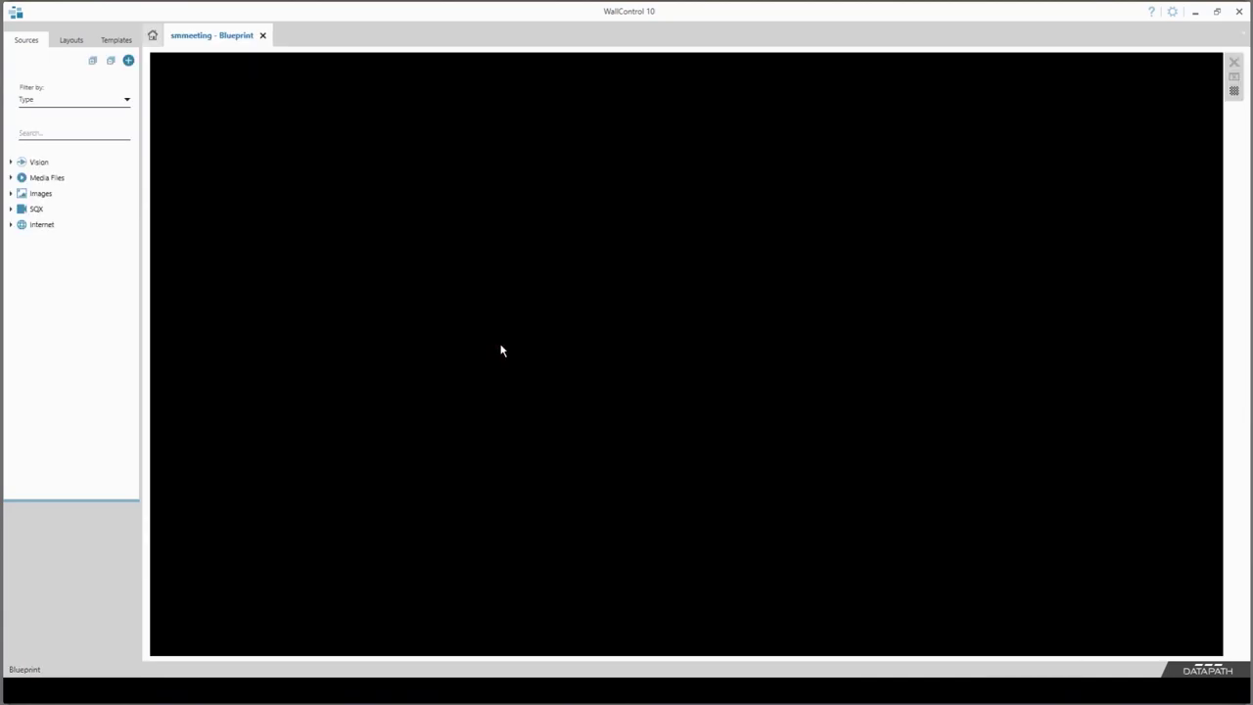
left_click(11, 161)
left_click(43, 211)
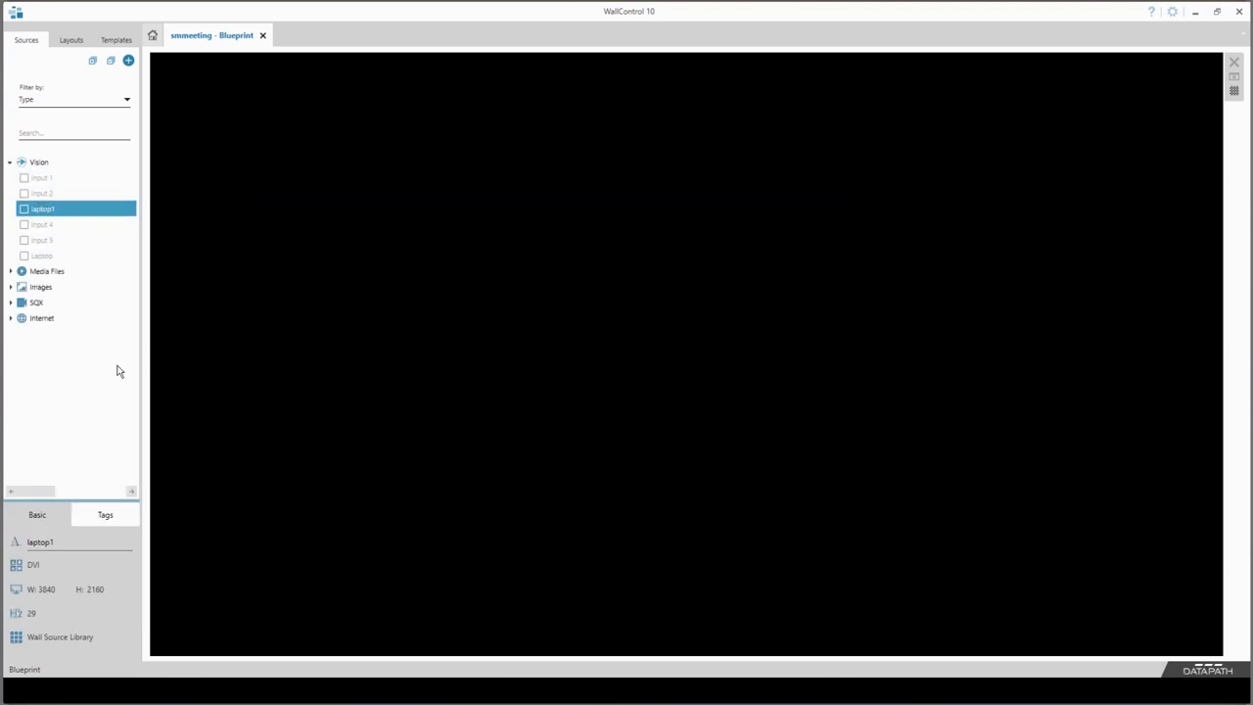
left_click(105, 516)
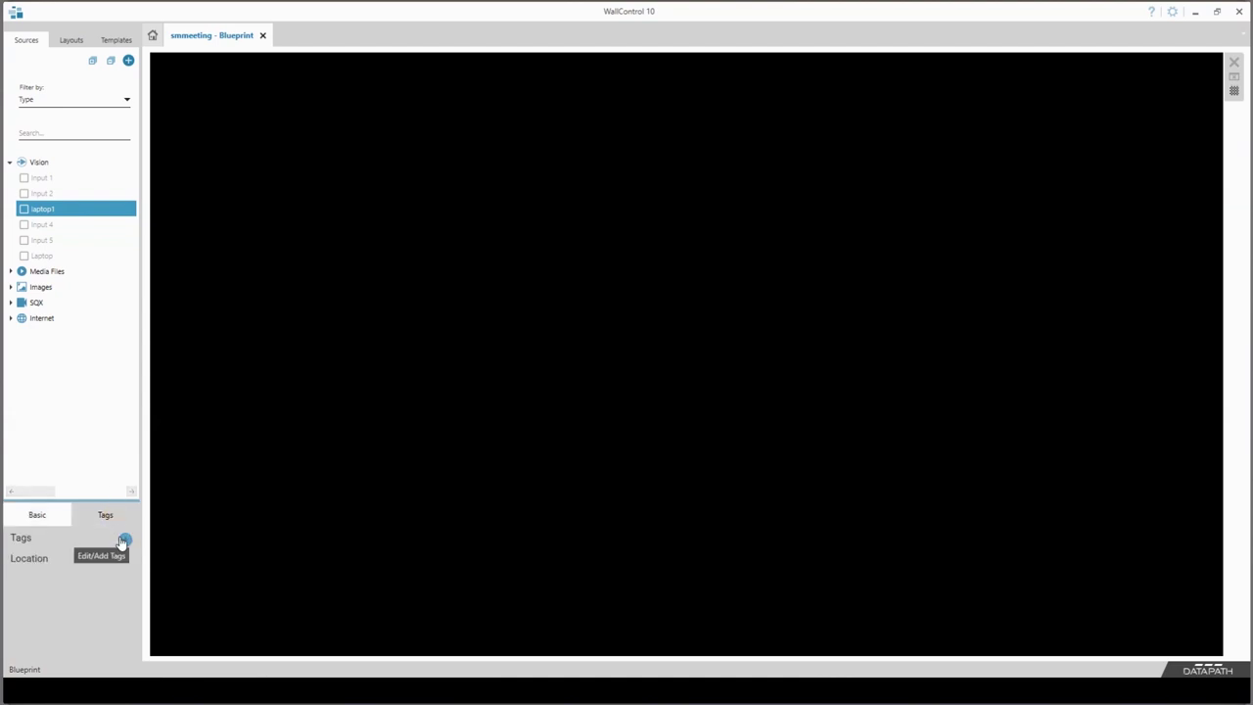
left_click(122, 540)
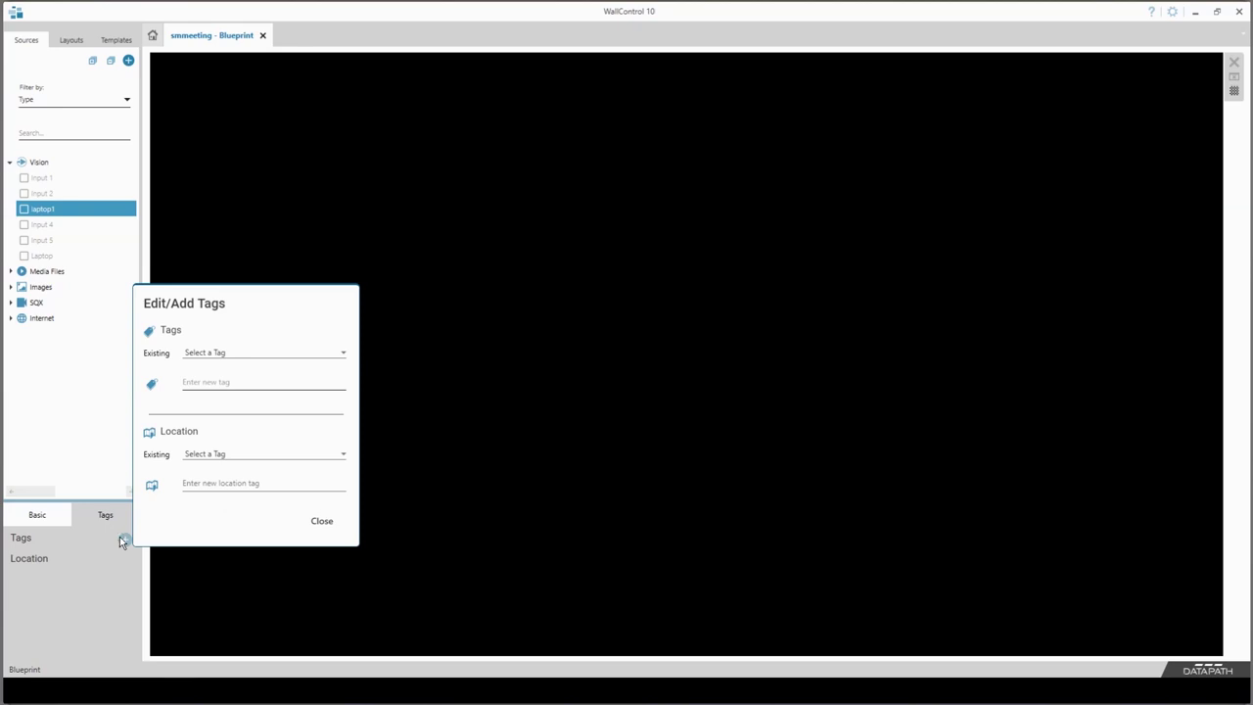
left_click(206, 383)
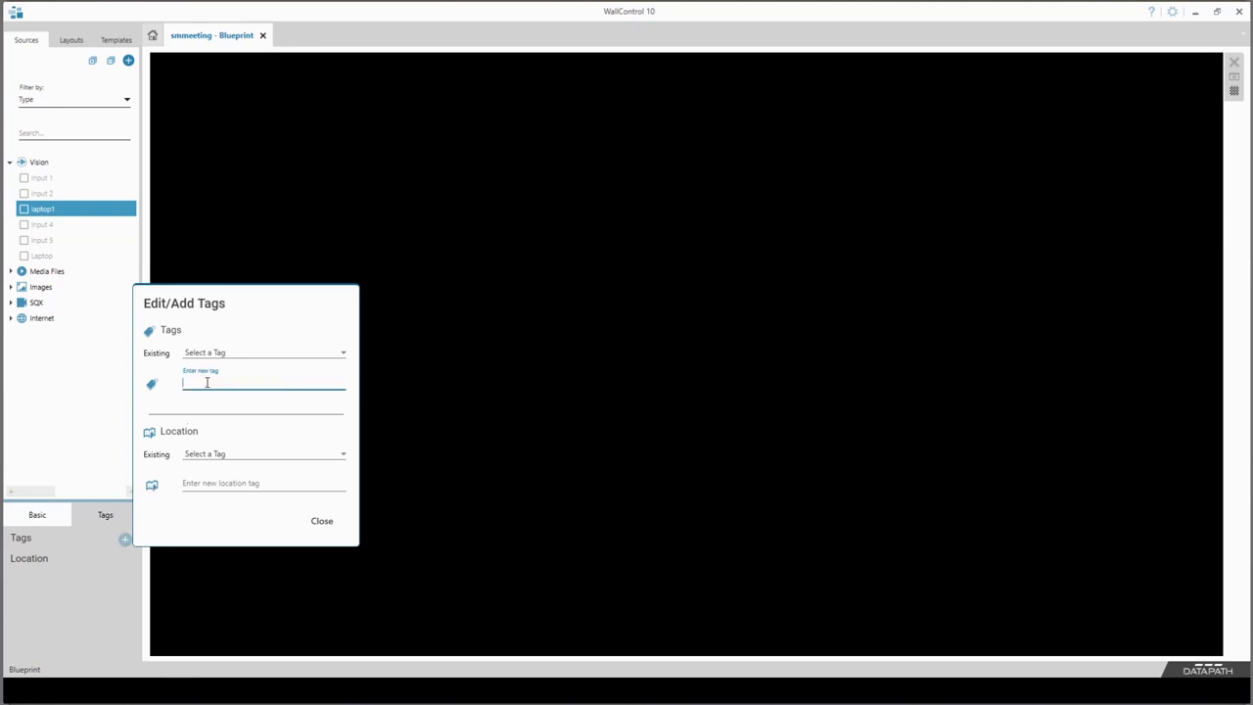
type("Laptop")
key("Return")
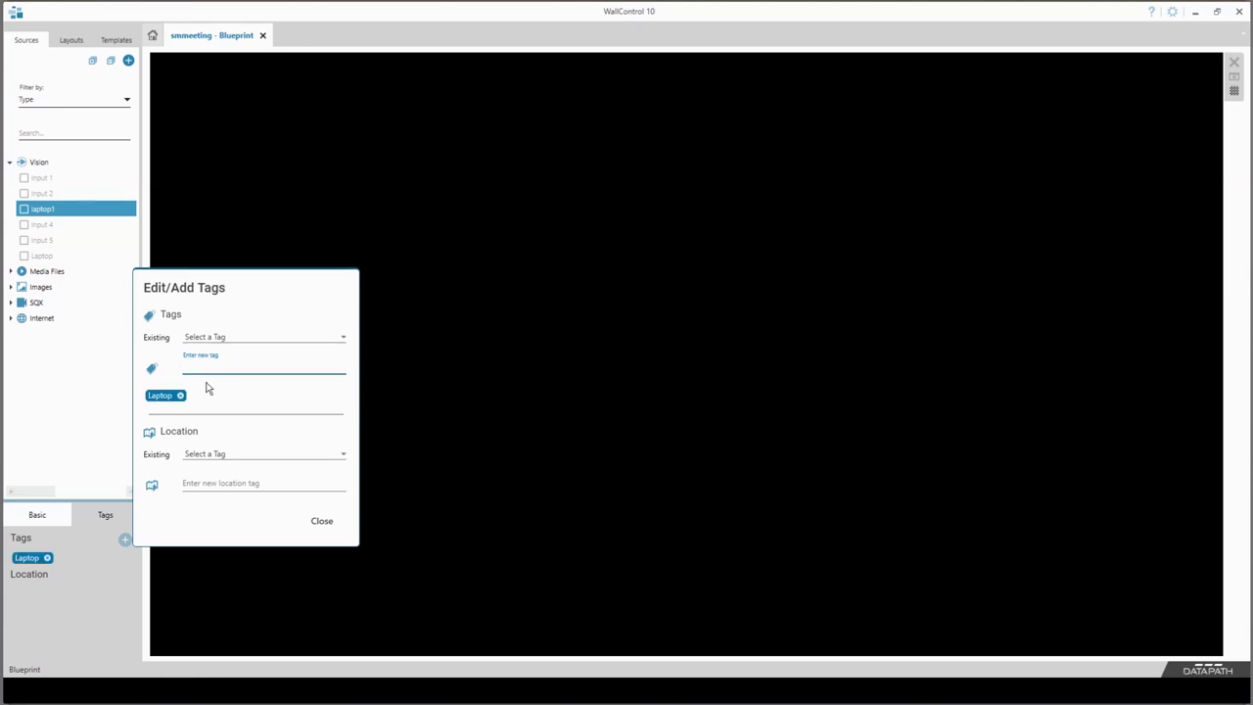
left_click(323, 522)
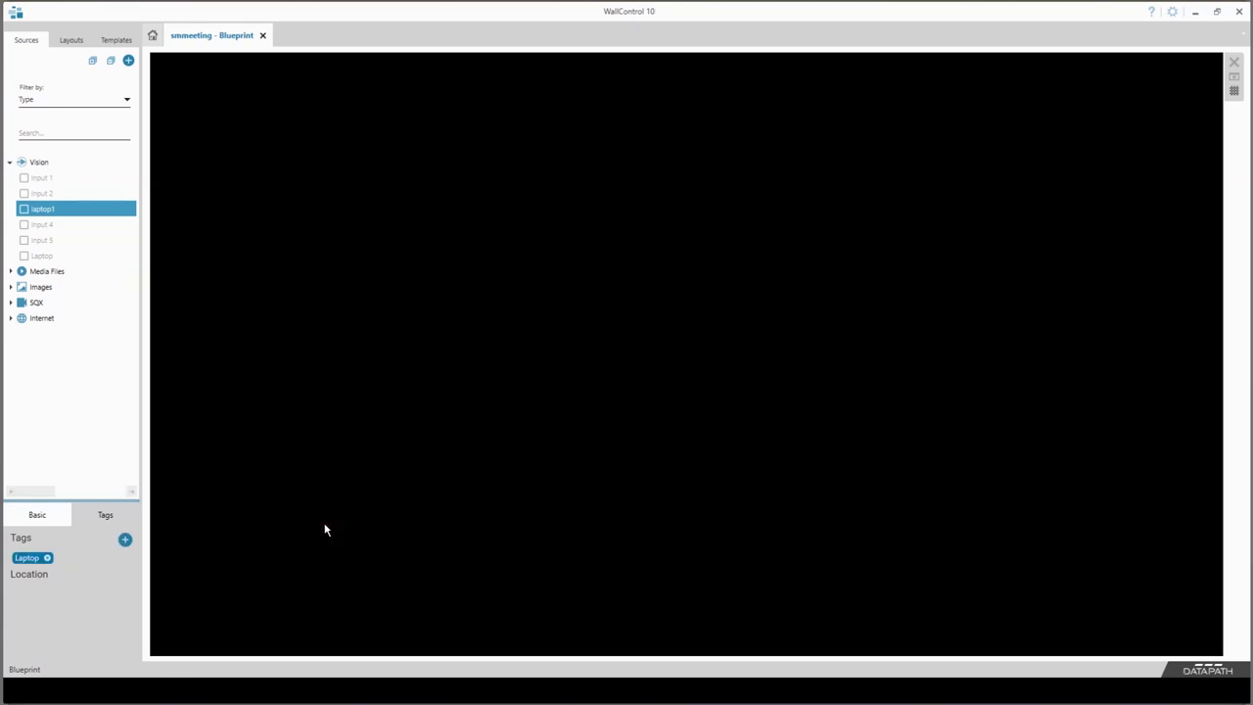
Step: Filter the source library by the Laptop tag, and remove the filter again
left_click(87, 135)
type("la")
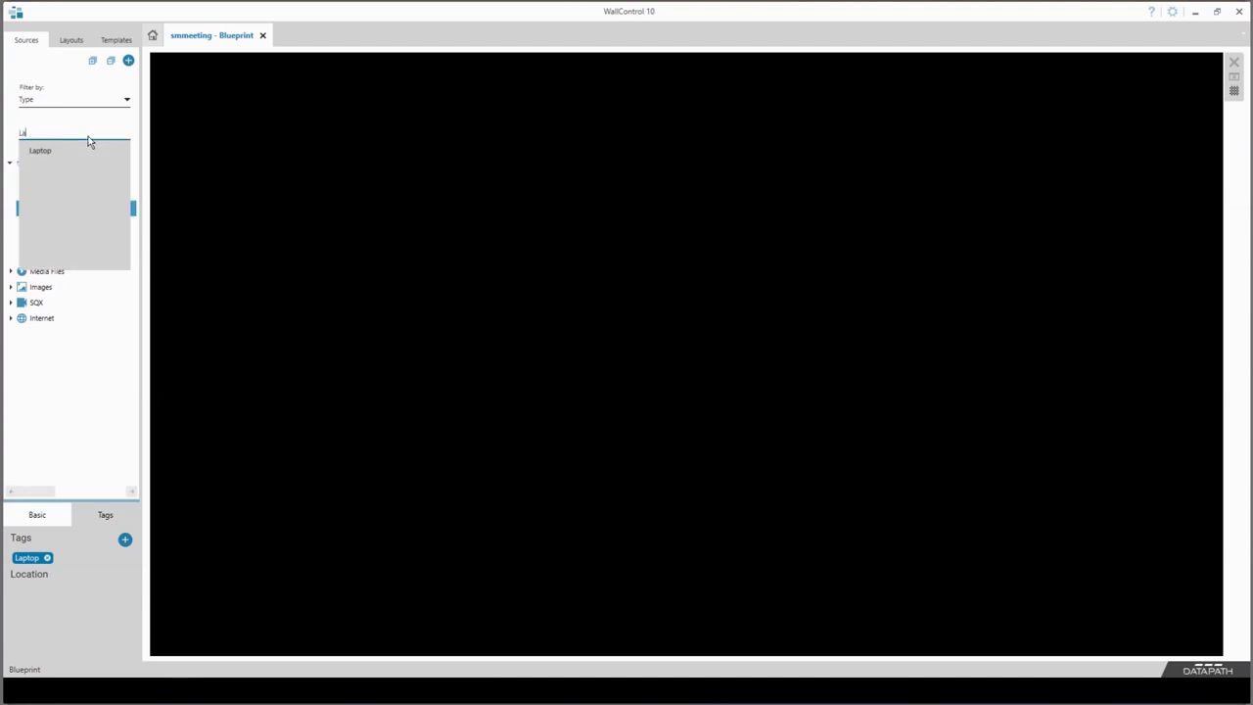
type("ptop")
left_click(88, 144)
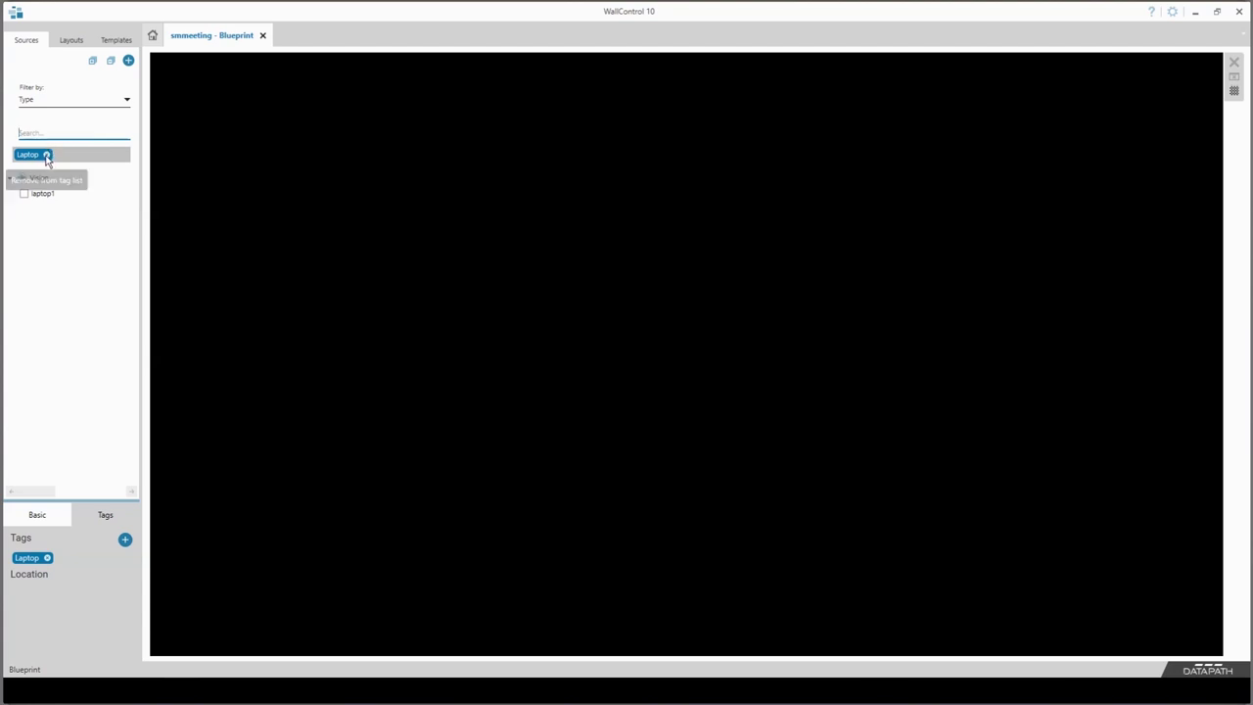
left_click(46, 155)
Step: Filter the source library by the IP Camera tag, expand the SQX group to view its sources, and remove the filter
left_click(46, 133)
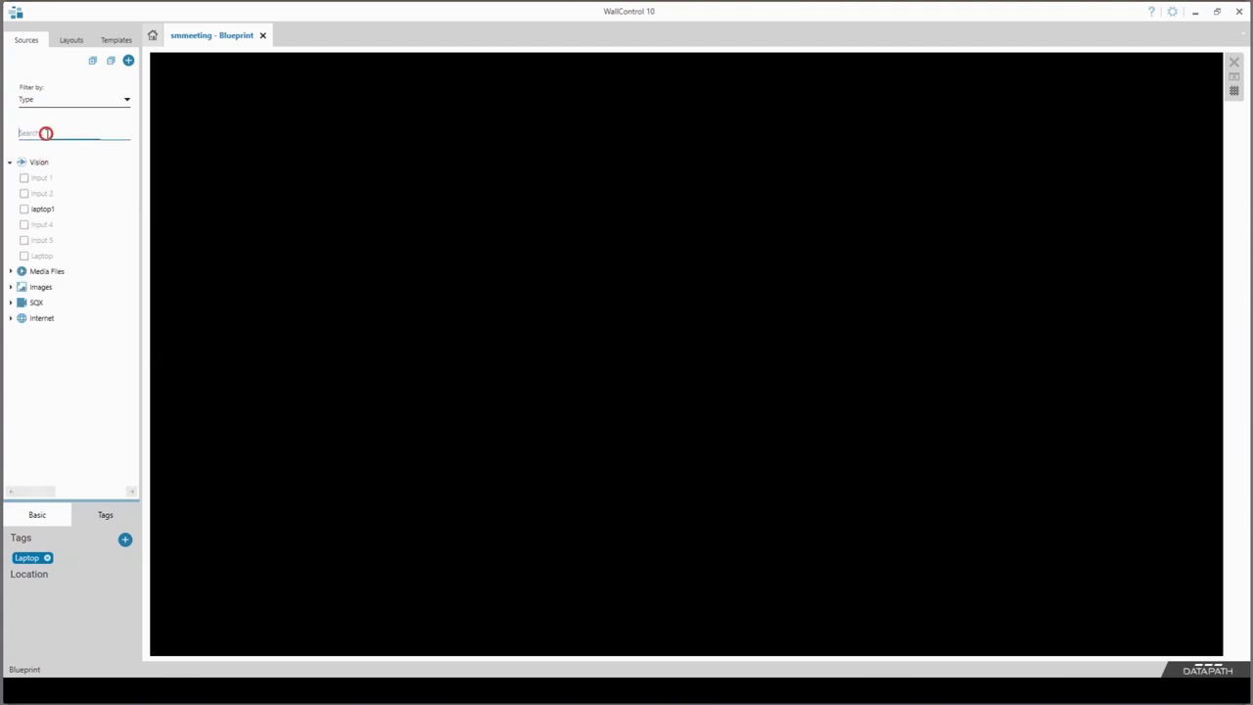
type("IP C")
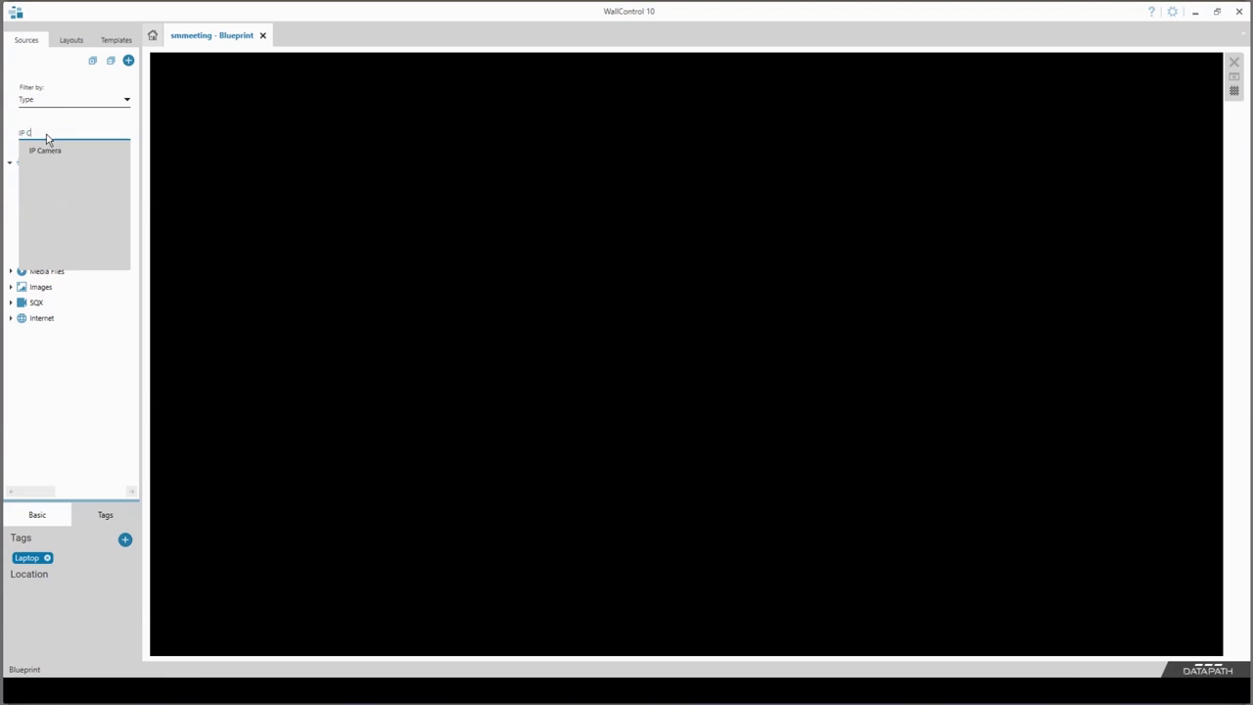
type("amera")
key("Return")
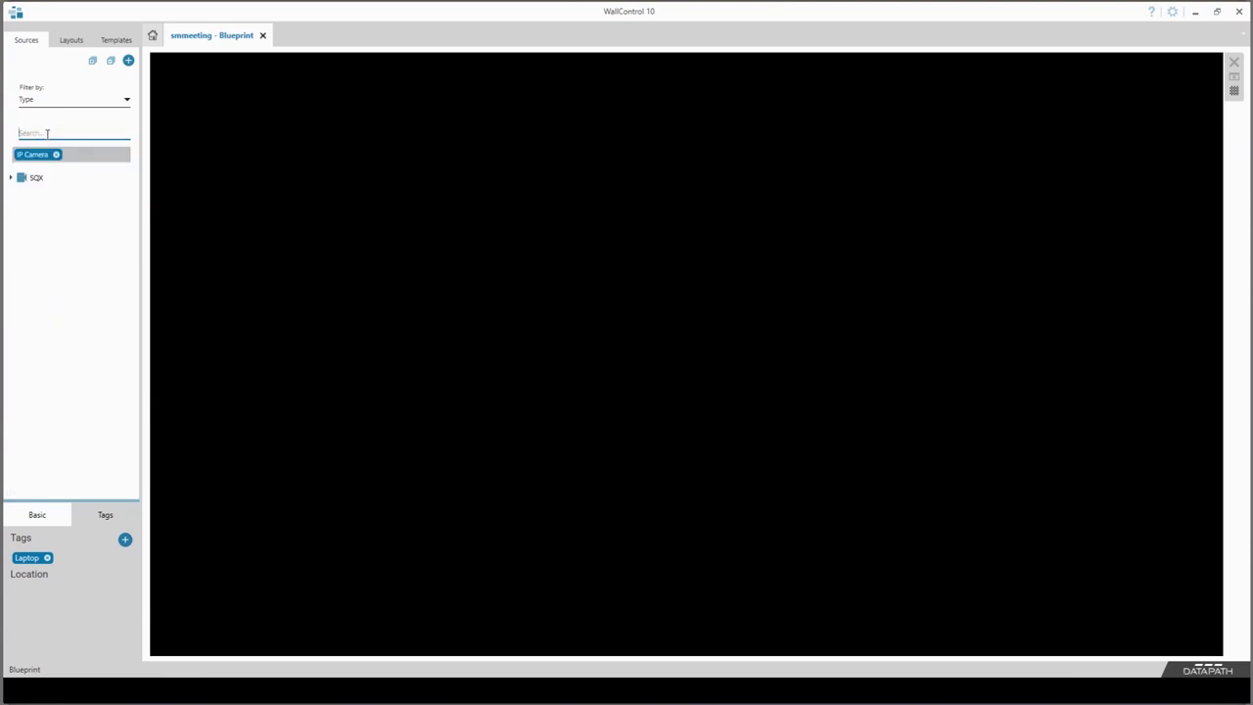
left_click(11, 178)
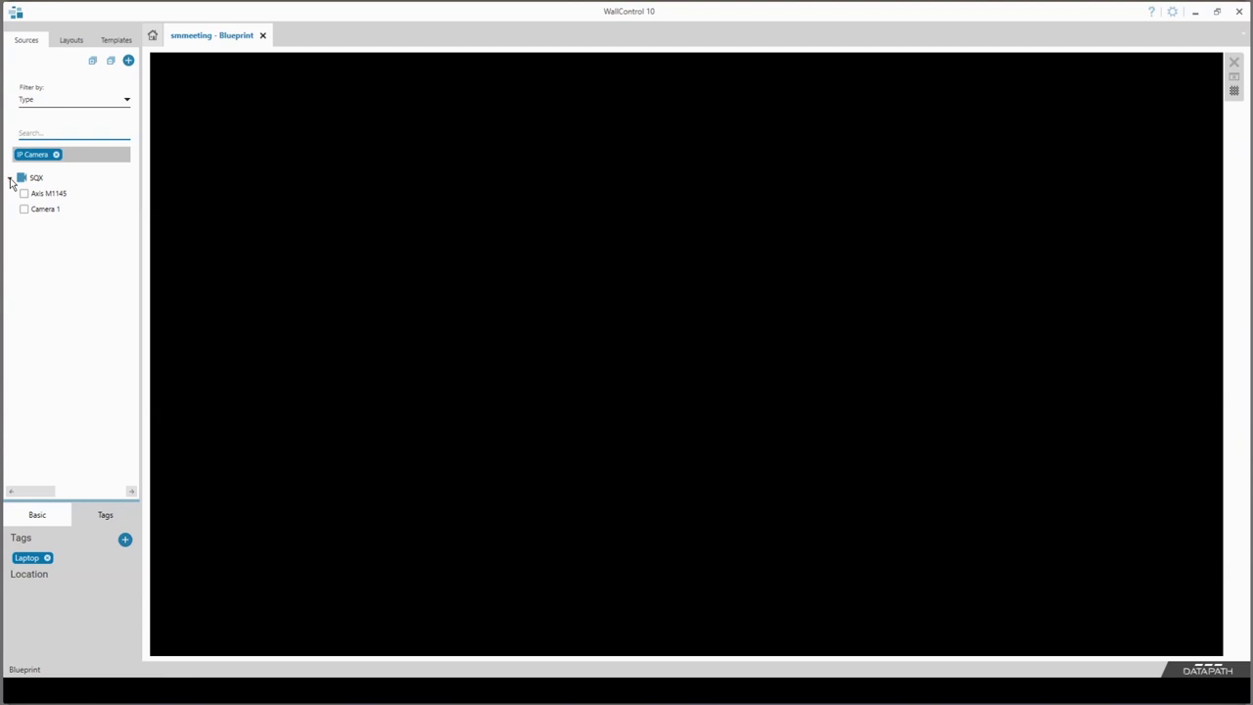
left_click(56, 154)
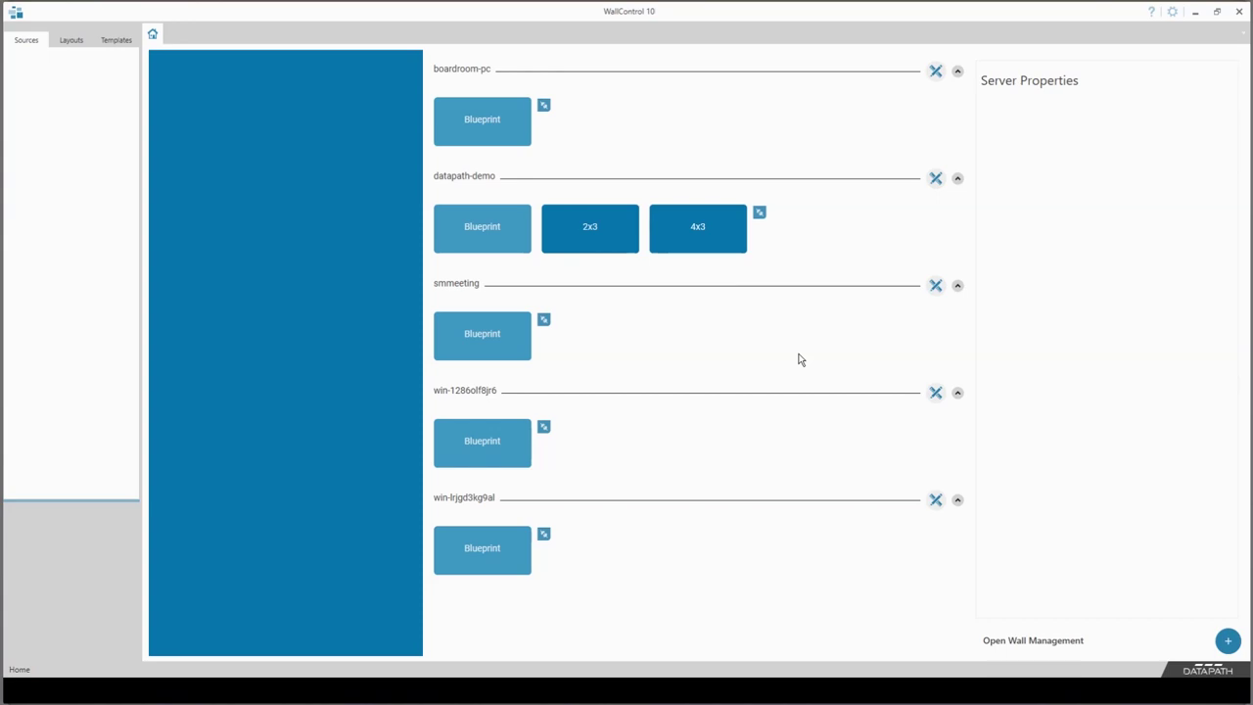
Step: Create a 1920 x 1080 wall named Top Left over the upper-left display of the smmeeting server, keeping its default ports, and save it
left_click(936, 288)
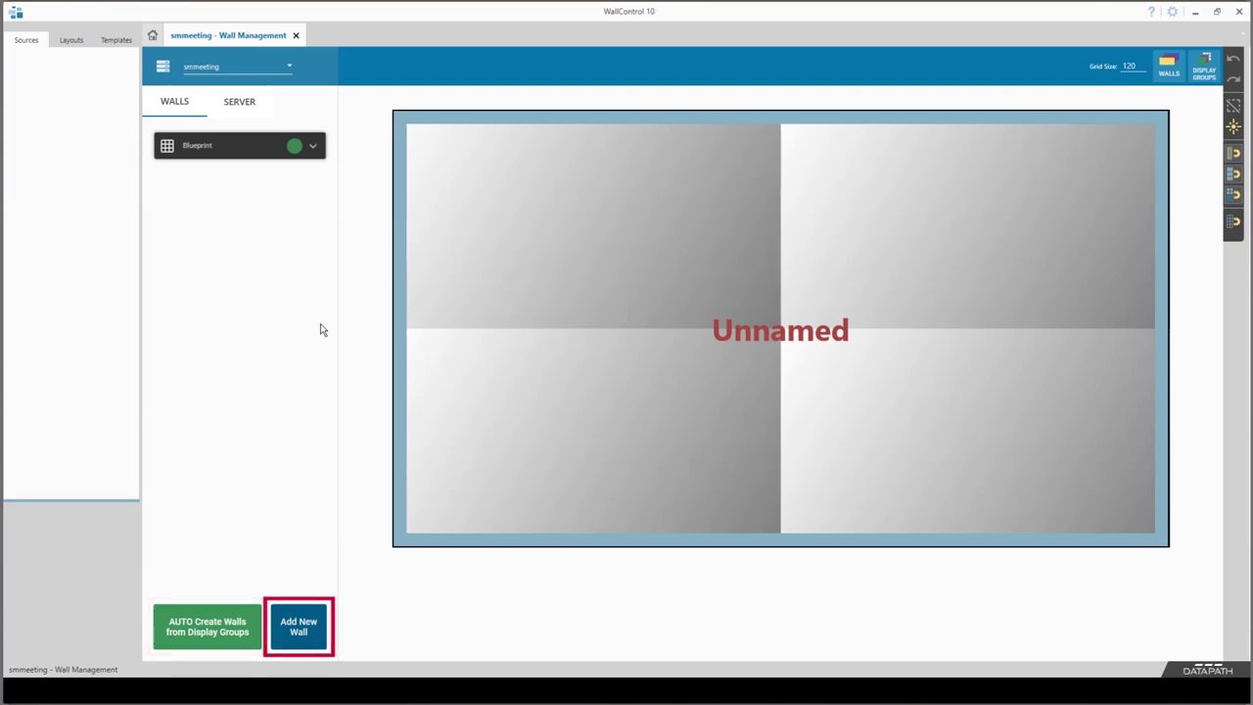
left_click(307, 623)
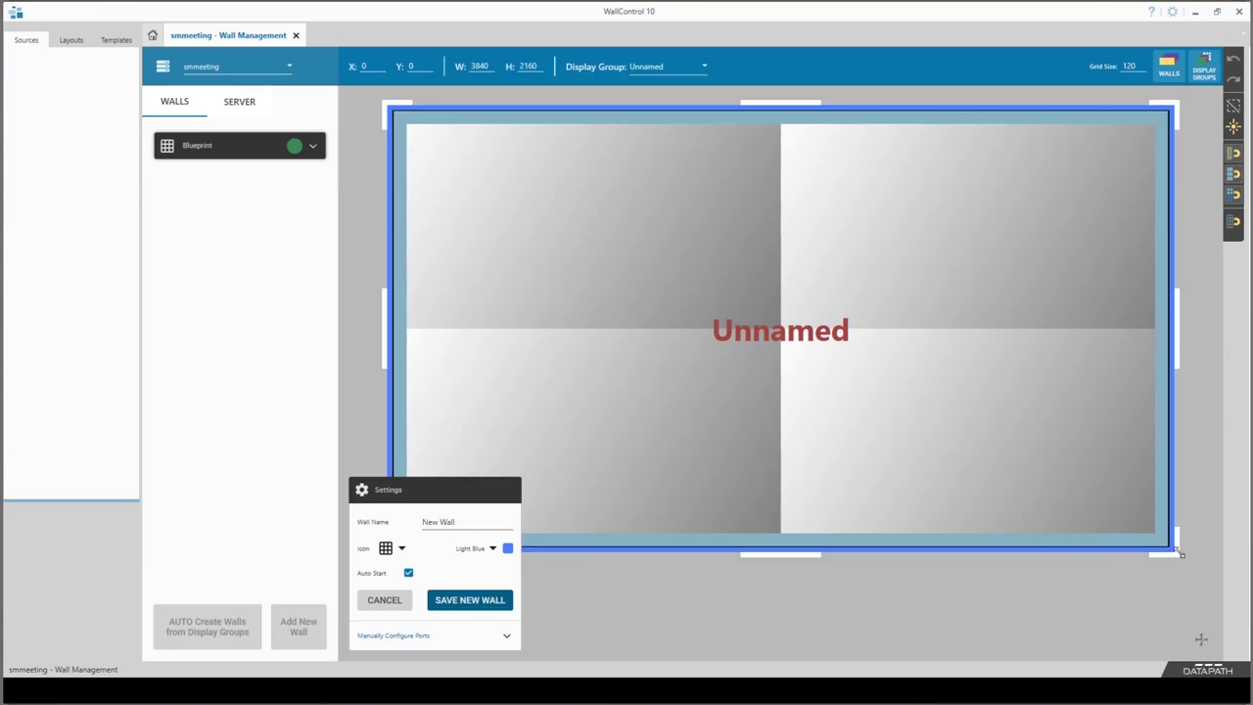
left_click_drag(1174, 550, 795, 338)
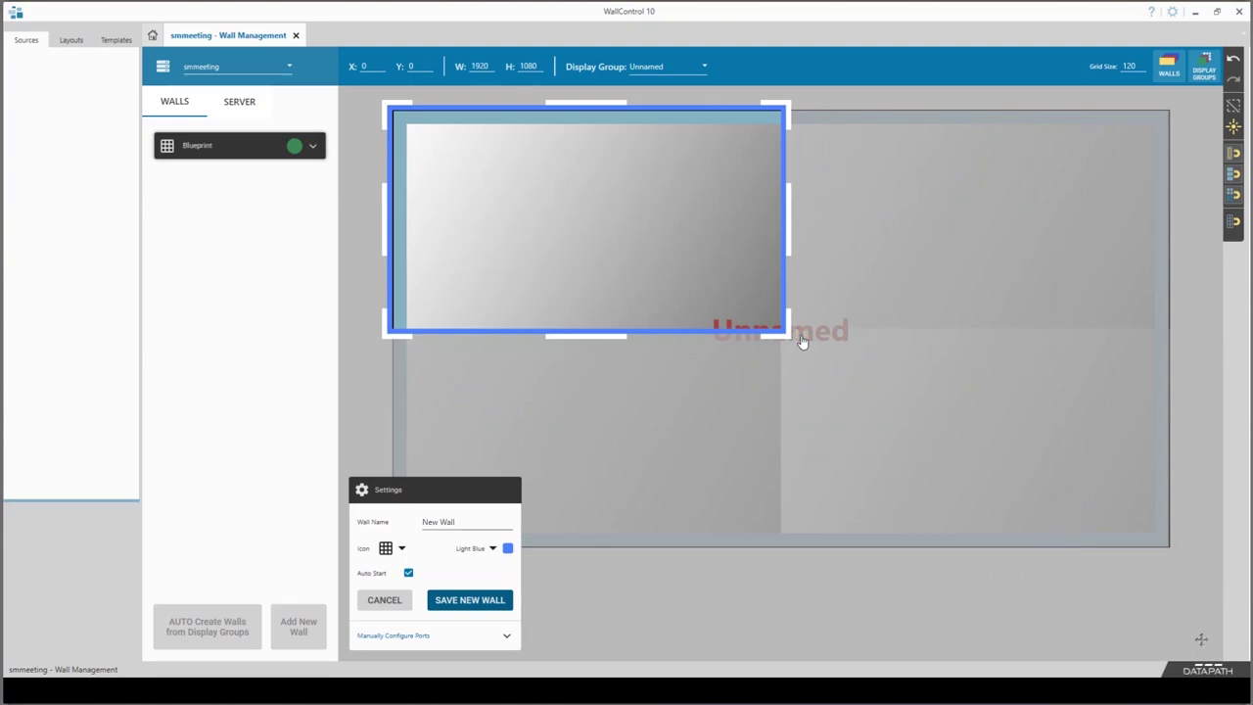
left_click_drag(472, 520, 412, 523)
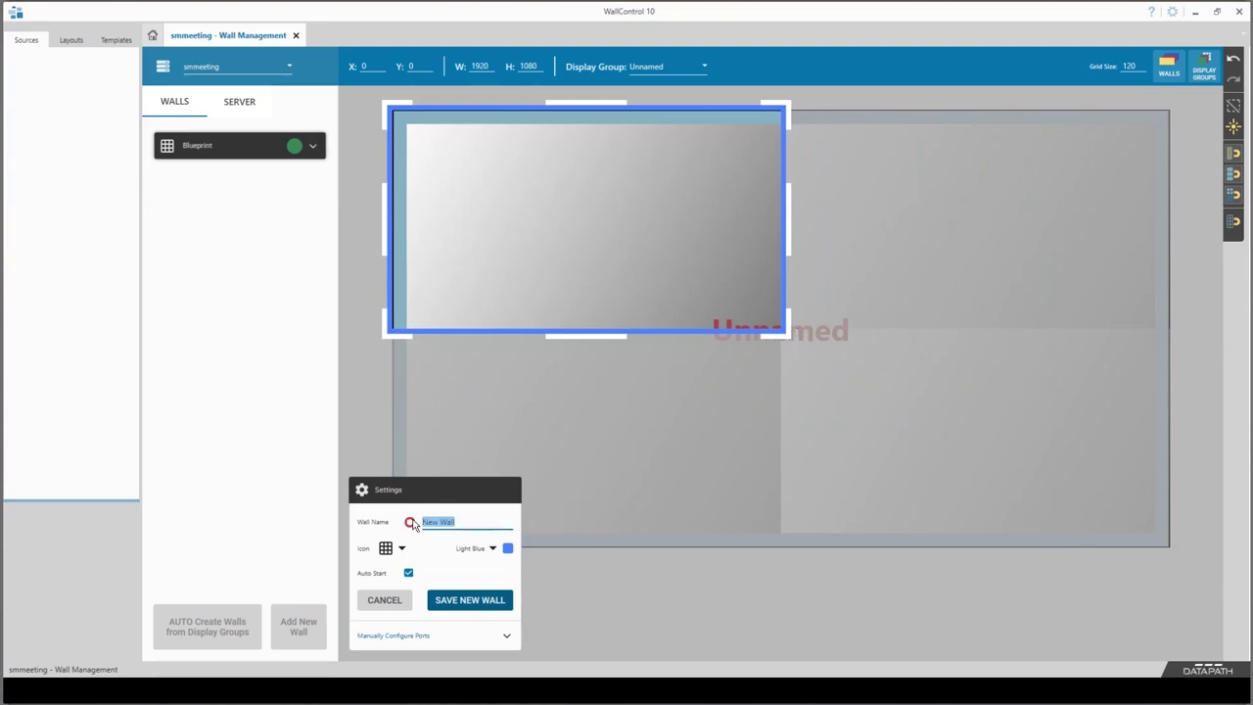
type("Top Left")
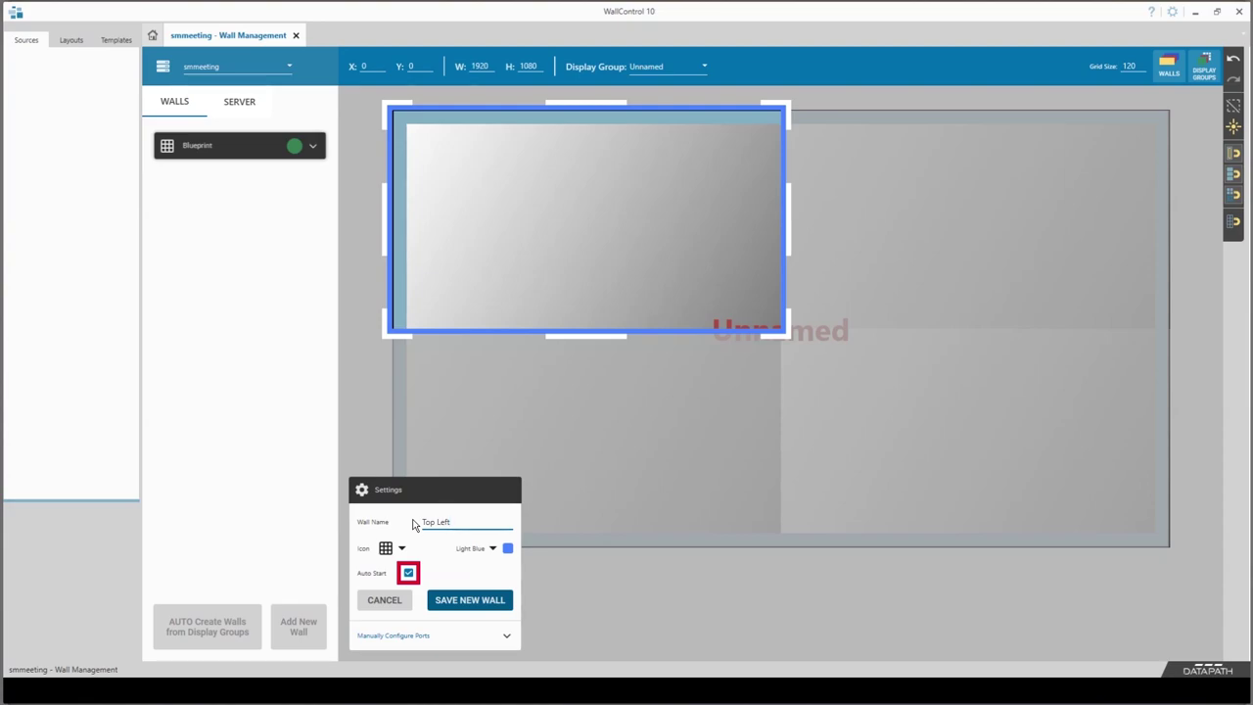
left_click(507, 635)
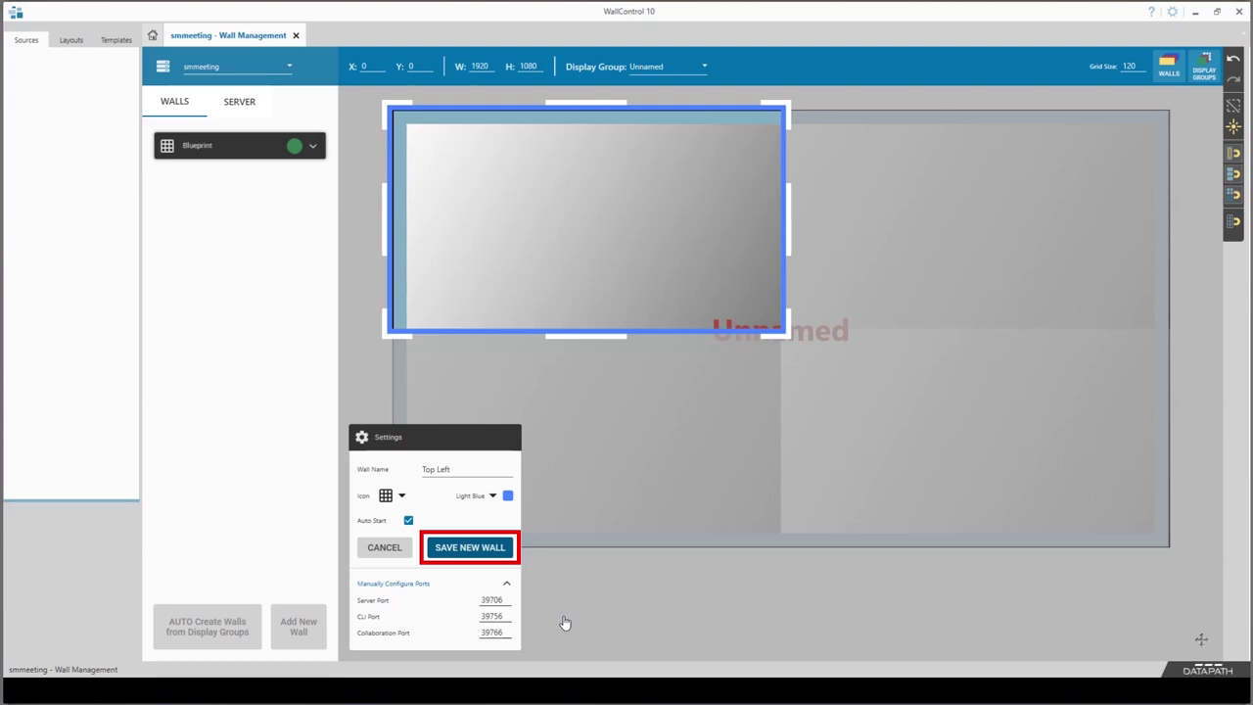
left_click(498, 548)
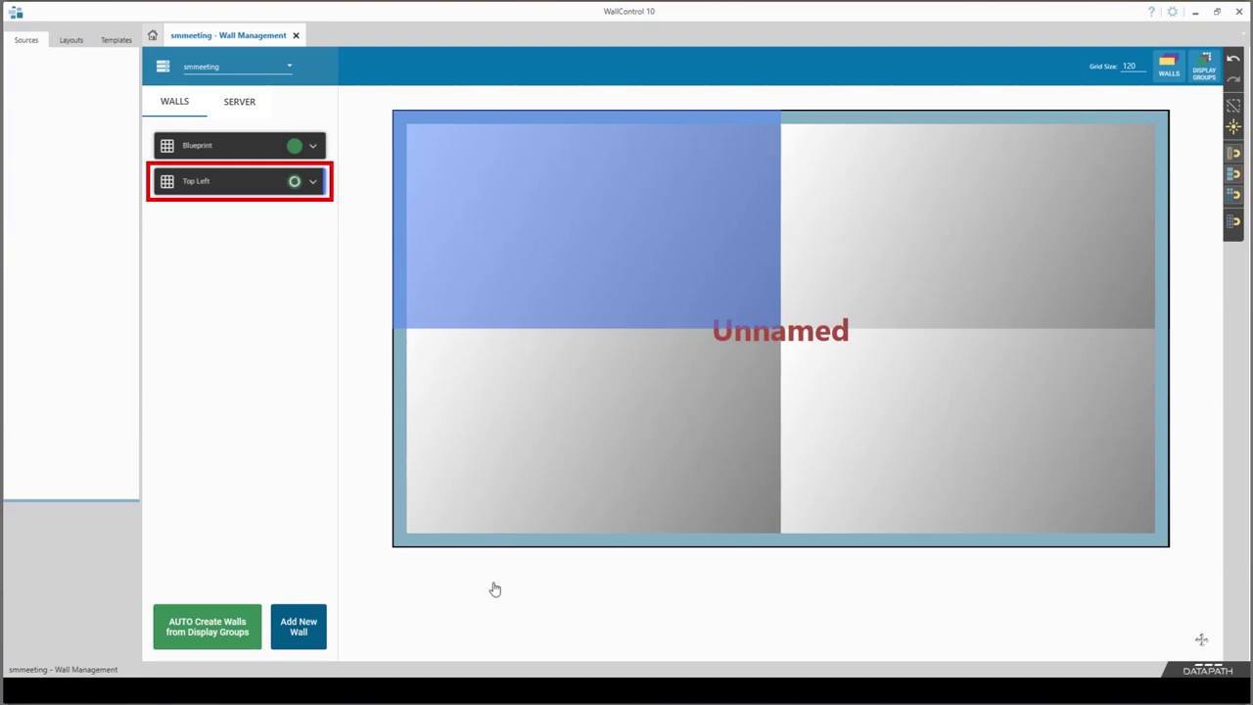
Step: Add a wall named Middle, about 1546 x 752 at X 1101, Y 664, save it and close smmeeting's wall management
left_click(300, 628)
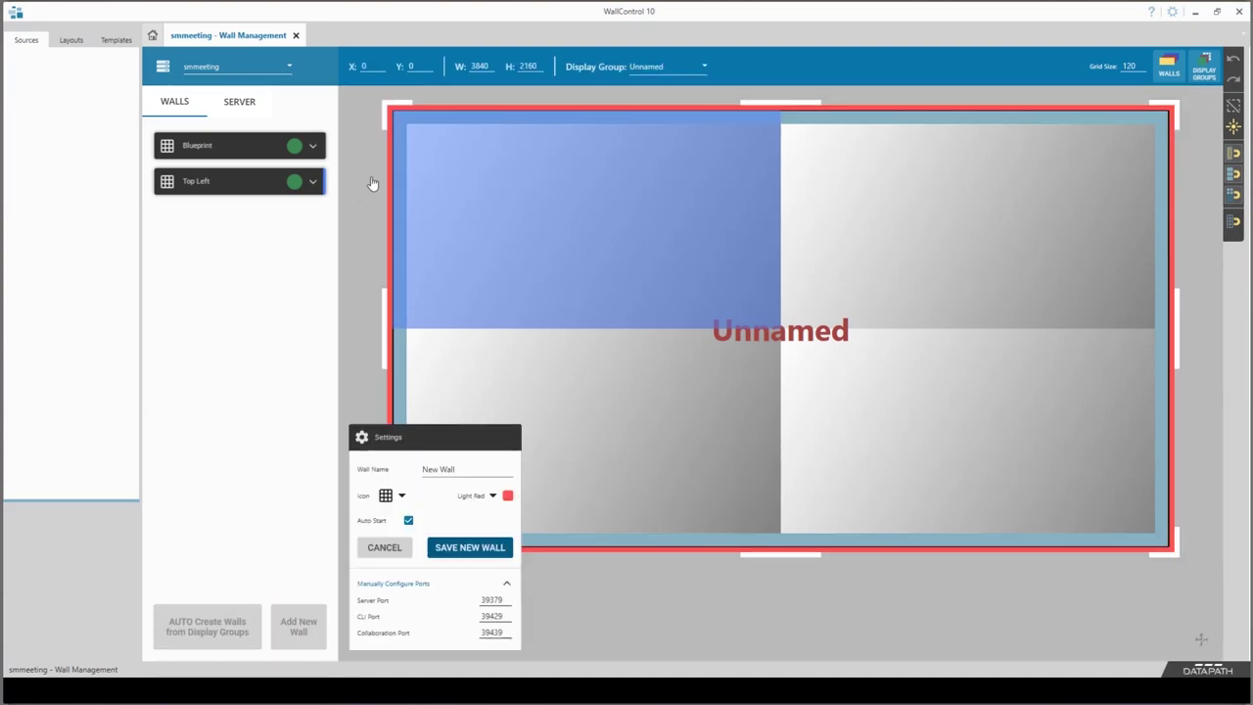
left_click_drag(388, 106, 854, 391)
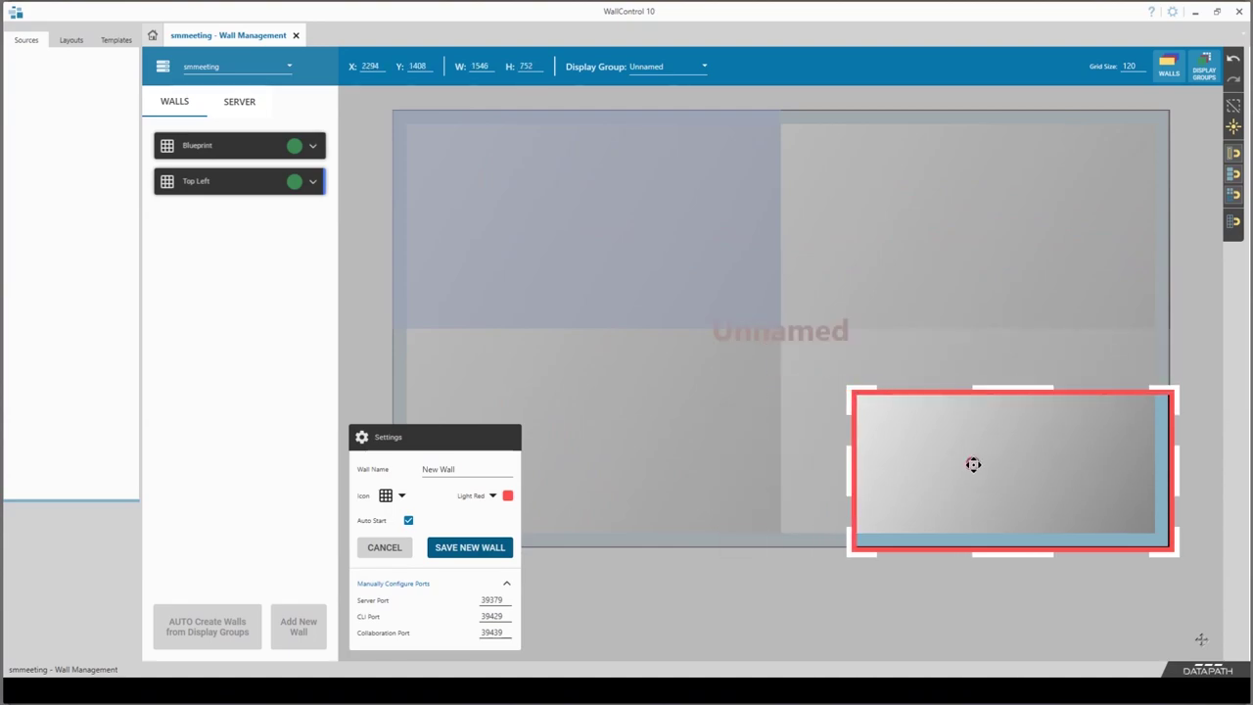
left_click_drag(973, 464, 736, 310)
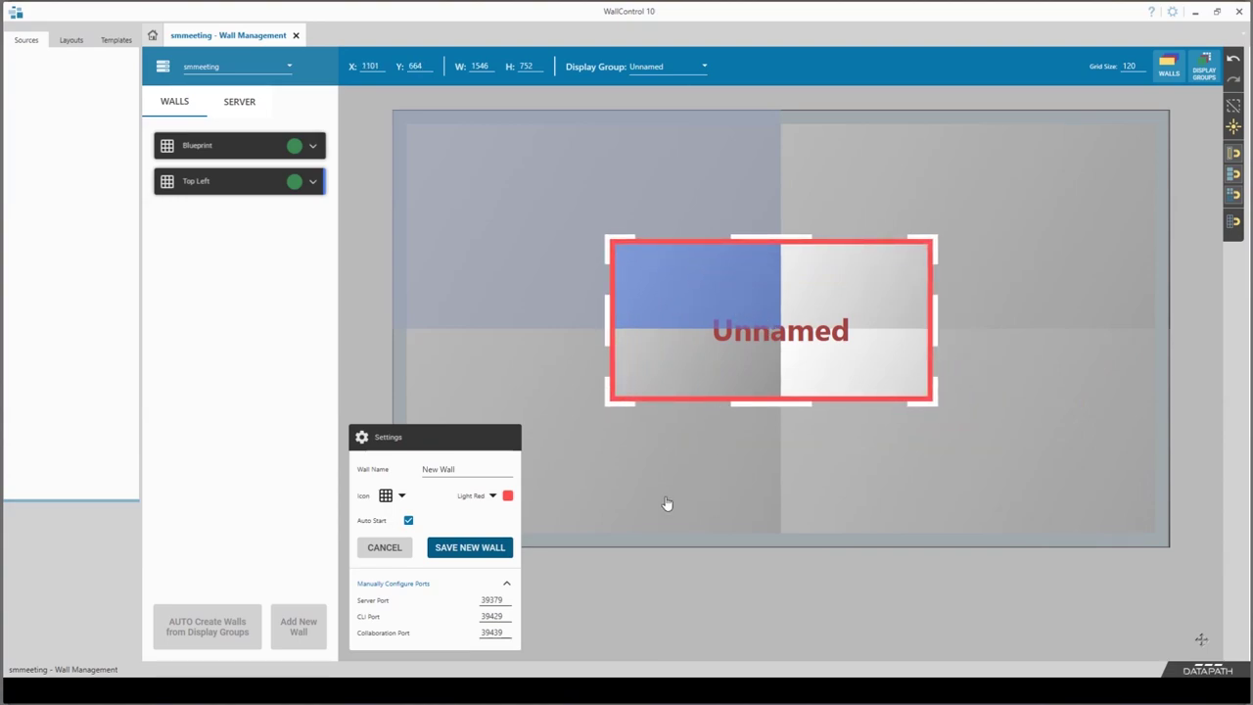
left_click(481, 470)
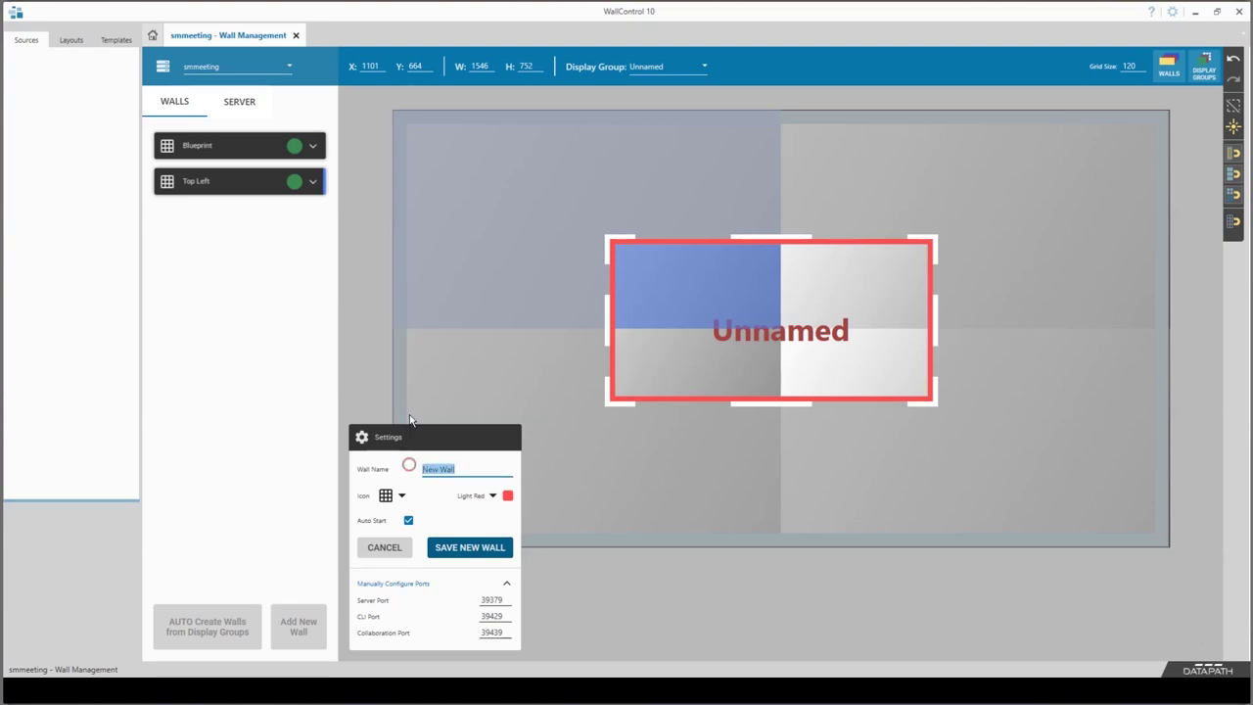
type("Middle")
left_click(471, 549)
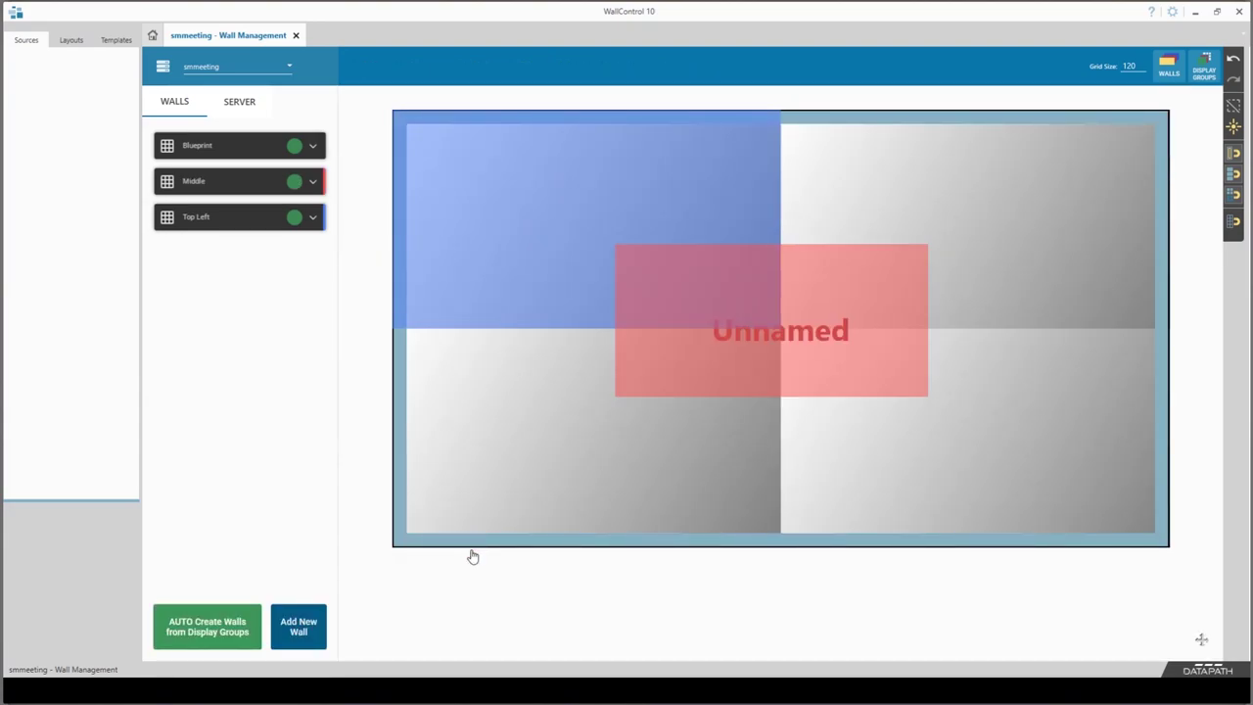
left_click(296, 36)
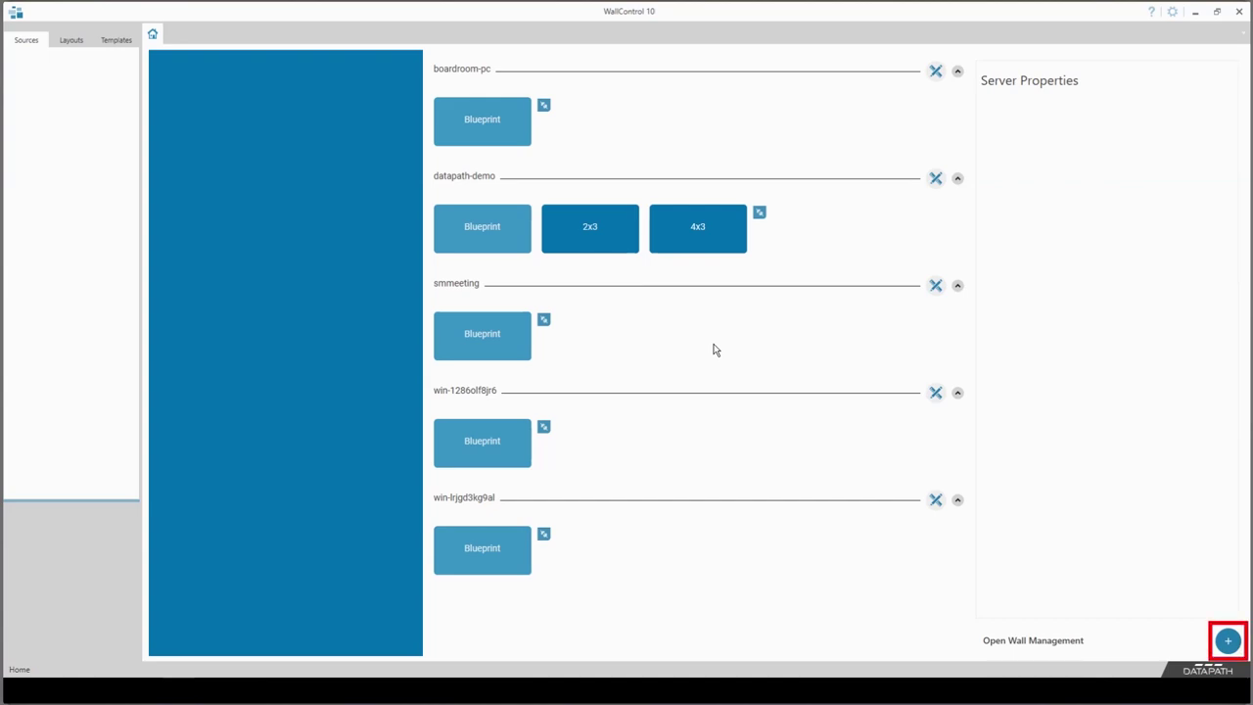
Step: Add a new server named NEW CONTROLLER with the address 10.0.0.119
left_click(1226, 642)
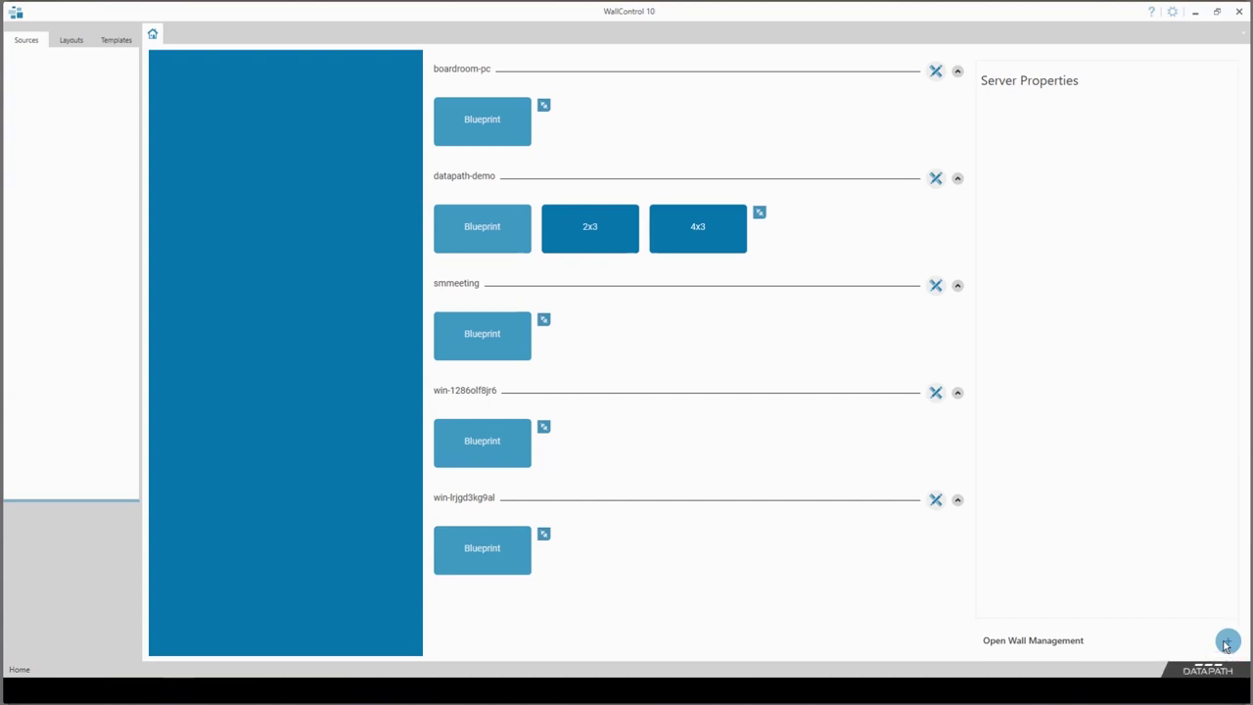
left_click(1116, 557)
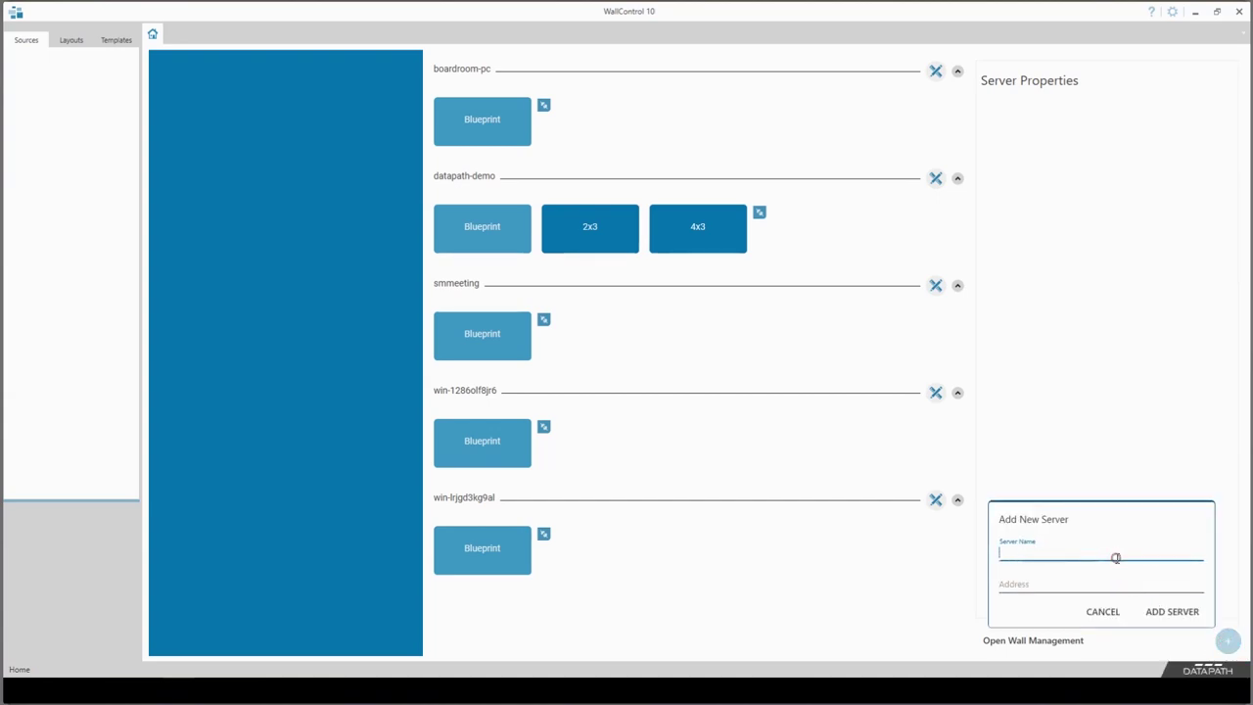
type("NEW CONTROL")
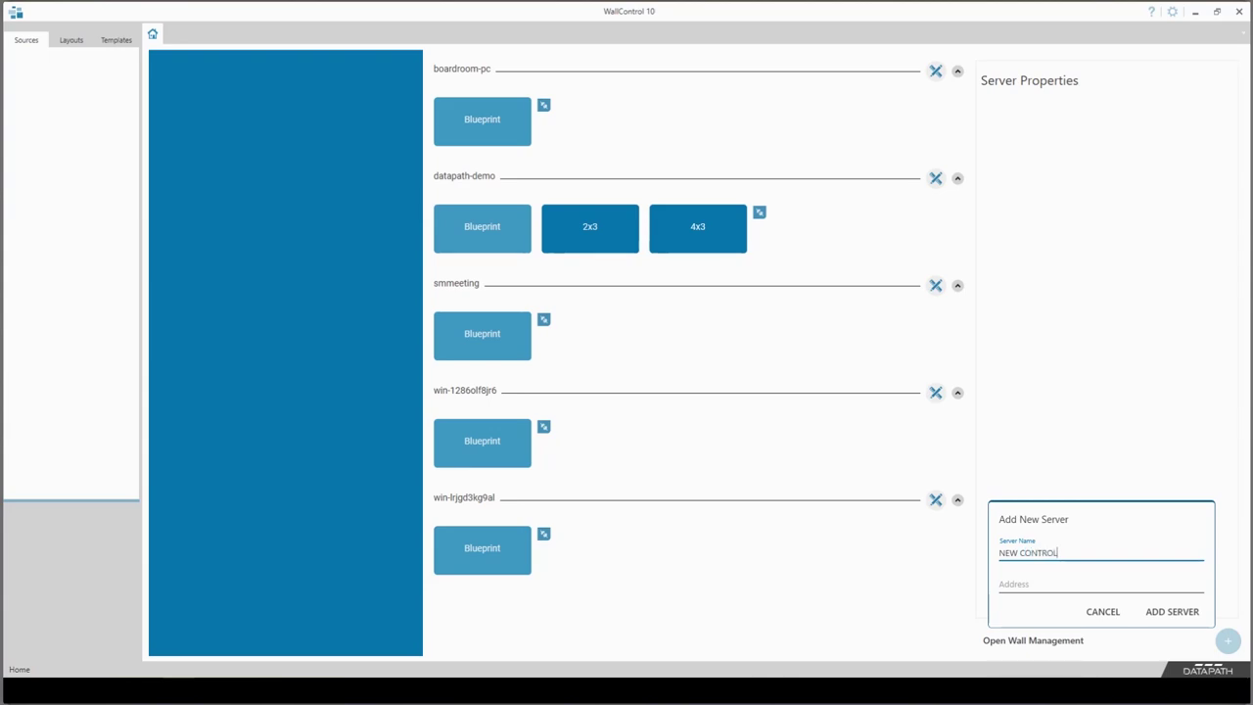
type("LER")
left_click(1128, 585)
type("10")
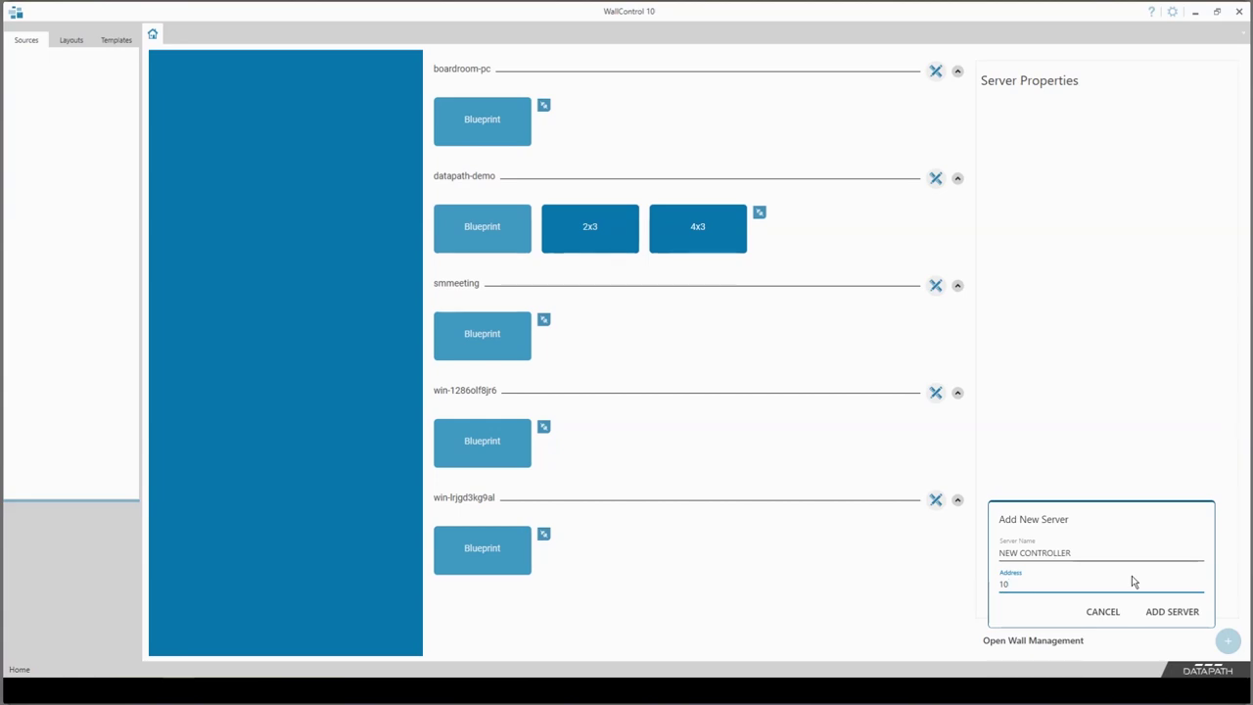
type(".0.0.119")
left_click(1171, 612)
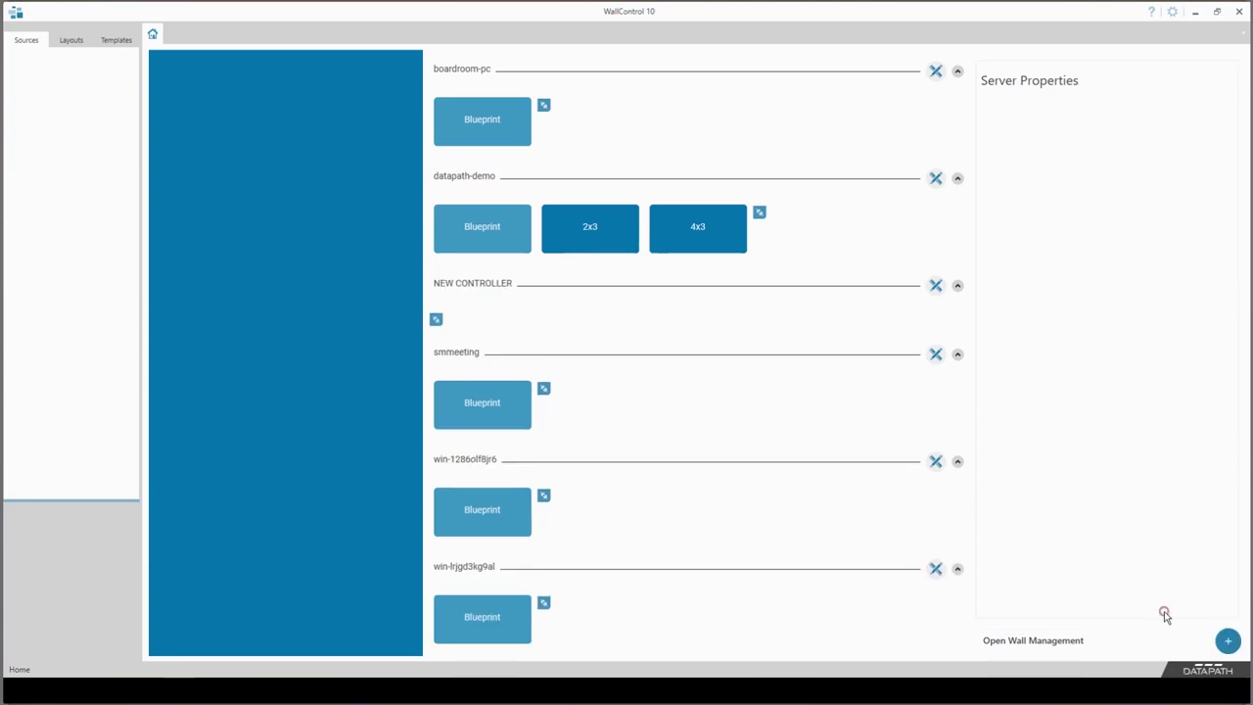
Step: Add a wall named Blueprint on port 8081 to the NEW CONTROLLER server and open it
left_click(436, 320)
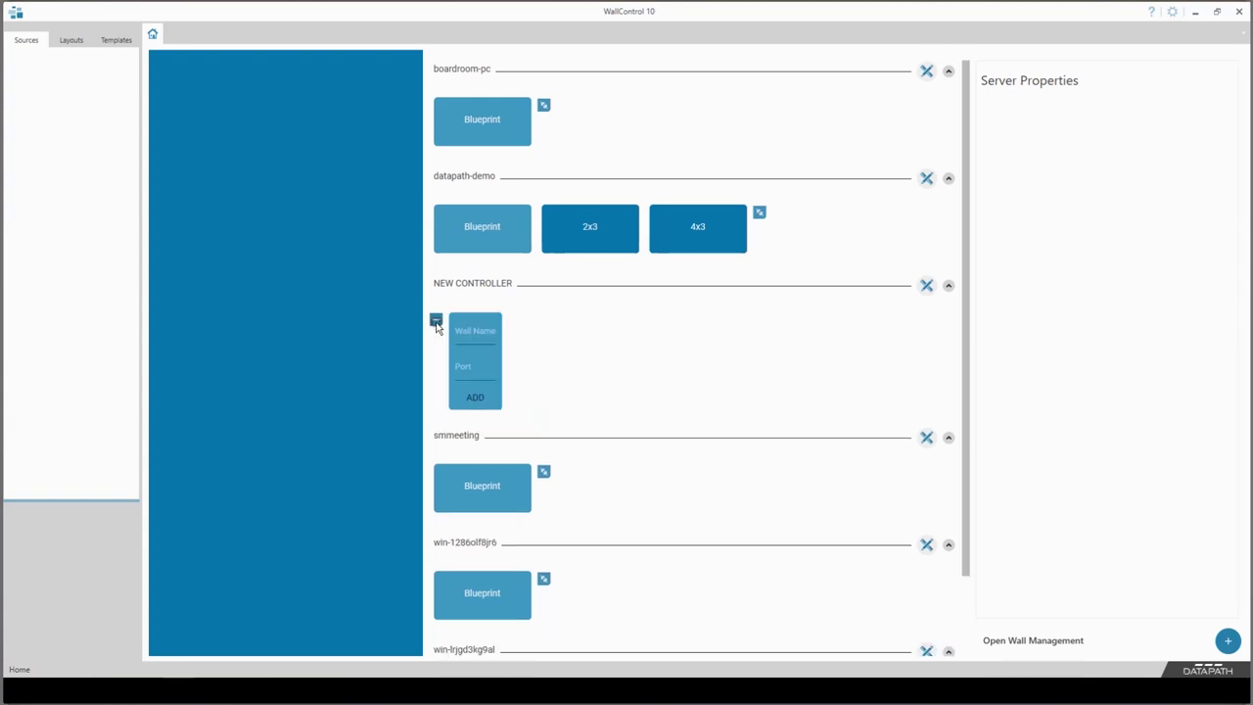
left_click(472, 333)
left_click(466, 367)
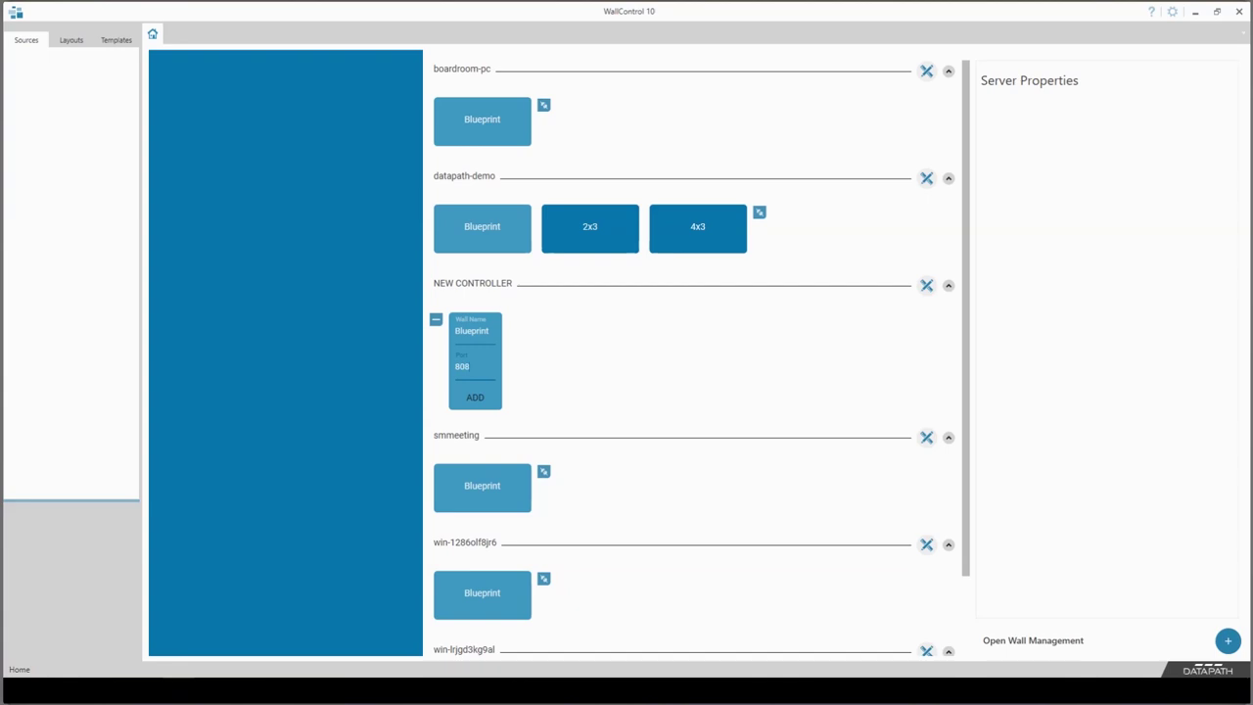
type("8081")
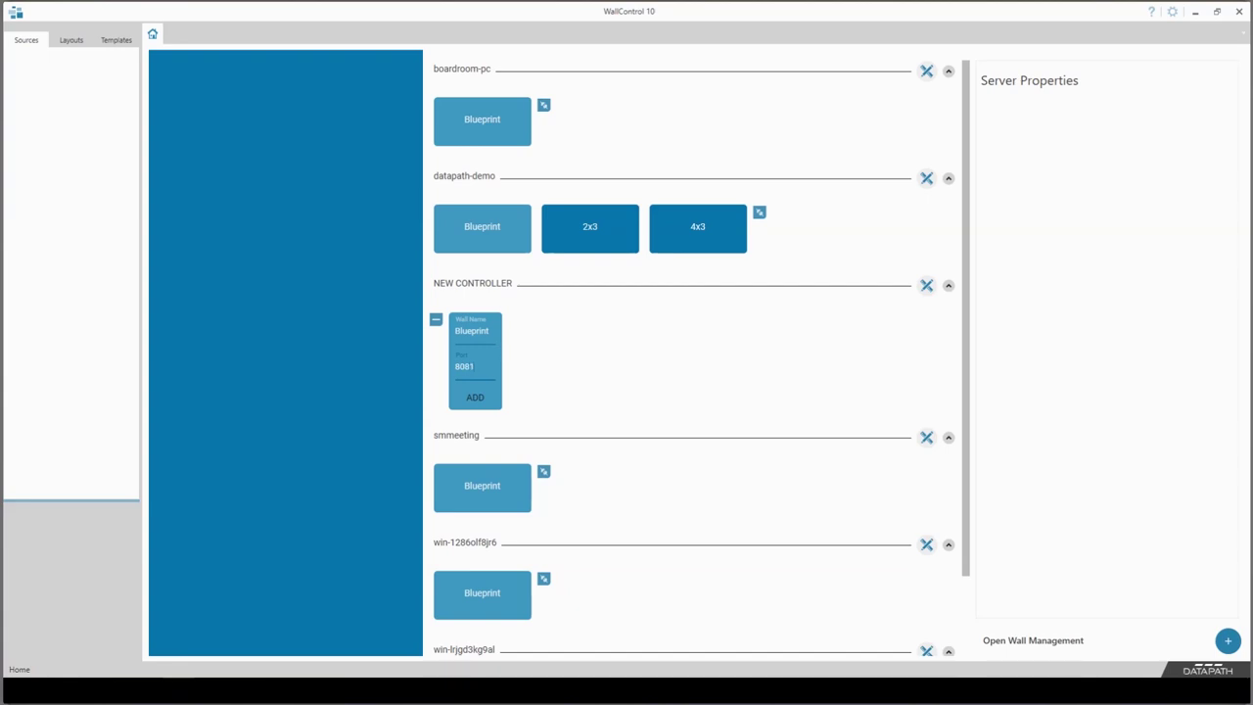
left_click(475, 397)
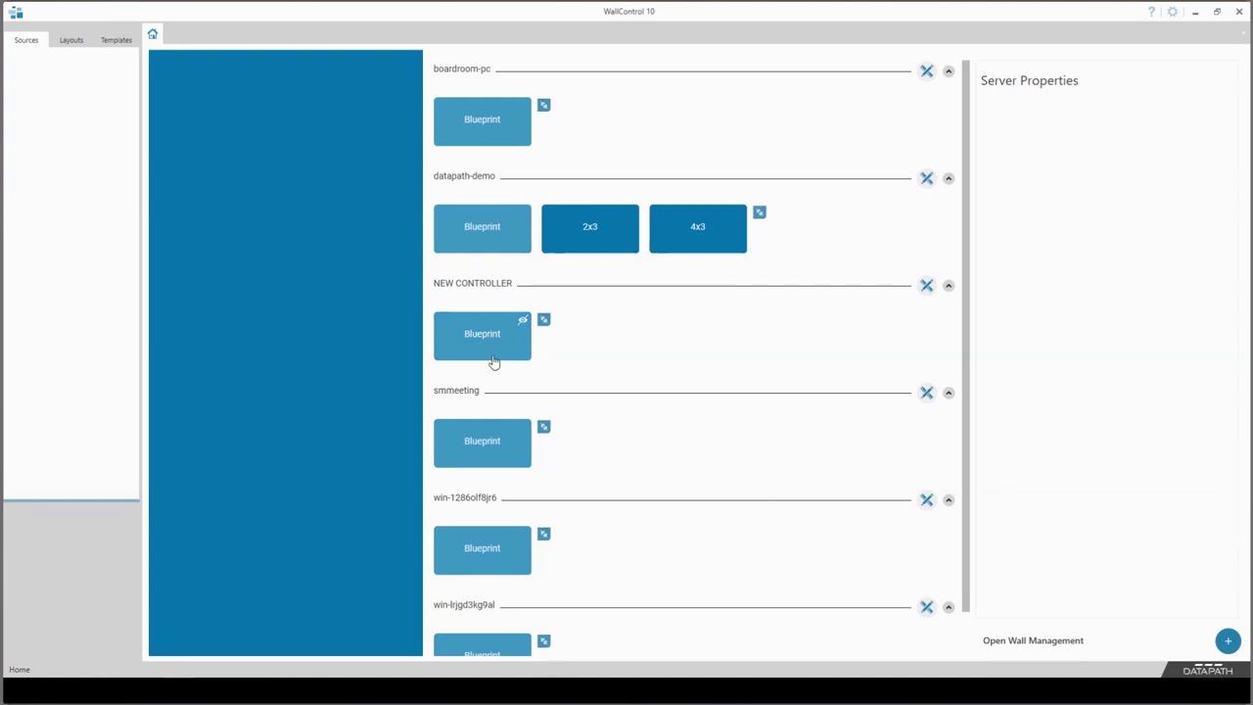
left_click(495, 352)
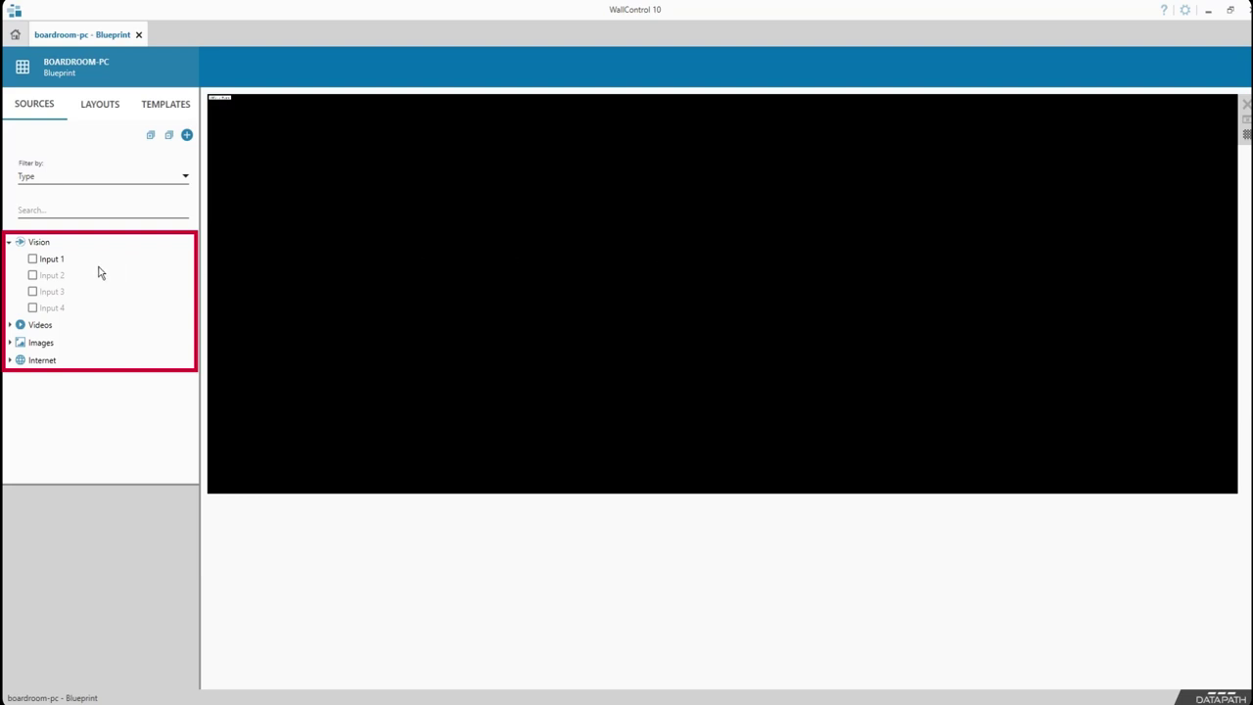
Step: Start cropping the Input 1 Vision source and reshape the crop area to about 678 x 439 px at X 309, Y 379
left_click_drag(57, 259, 56, 262)
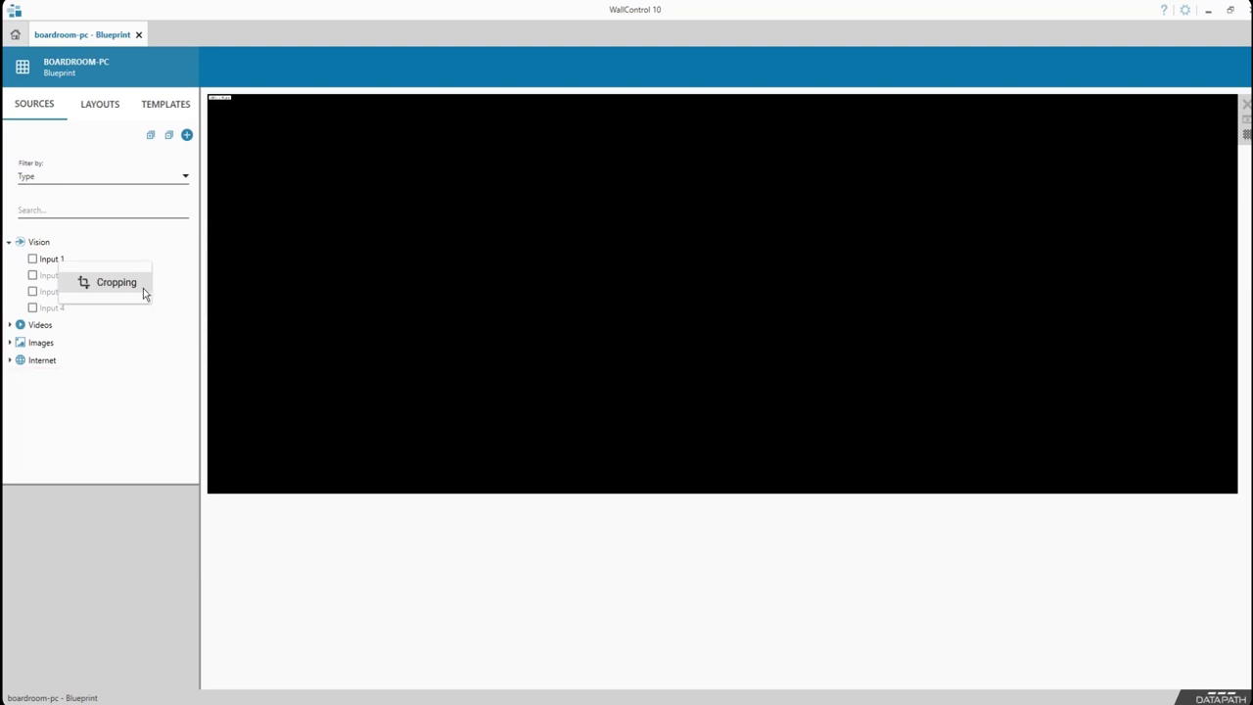
left_click(143, 288)
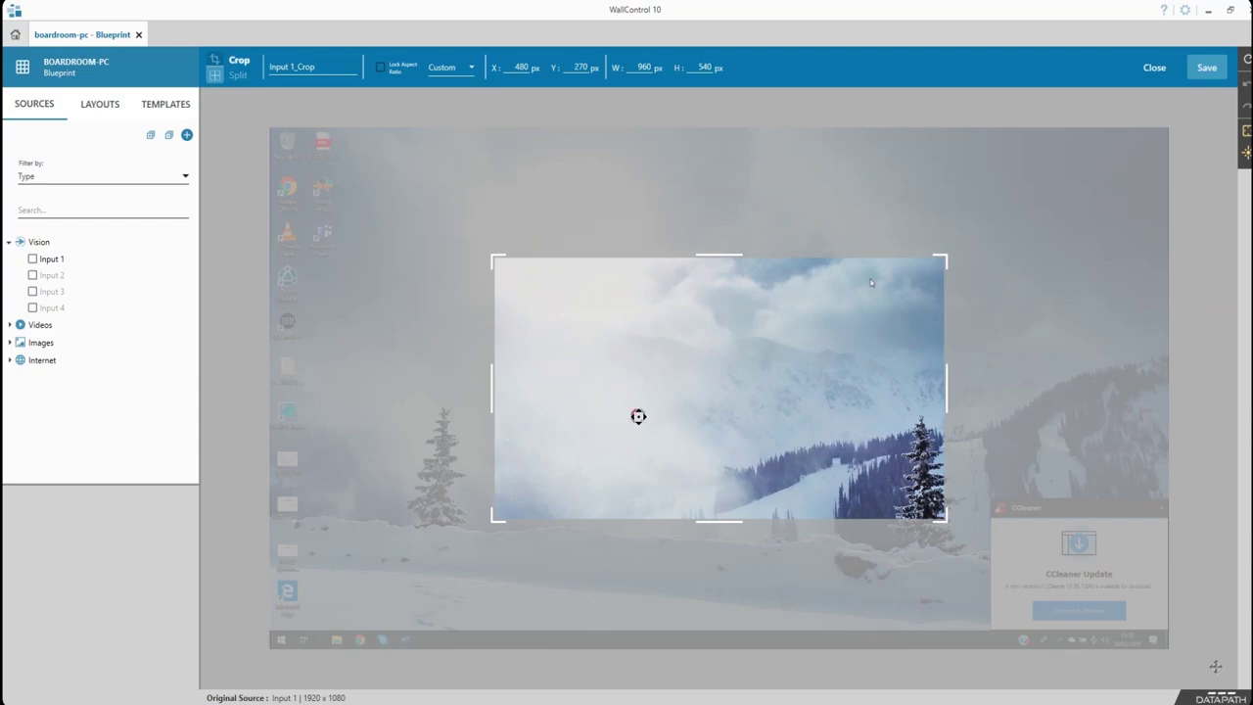
left_click_drag(638, 417, 554, 421)
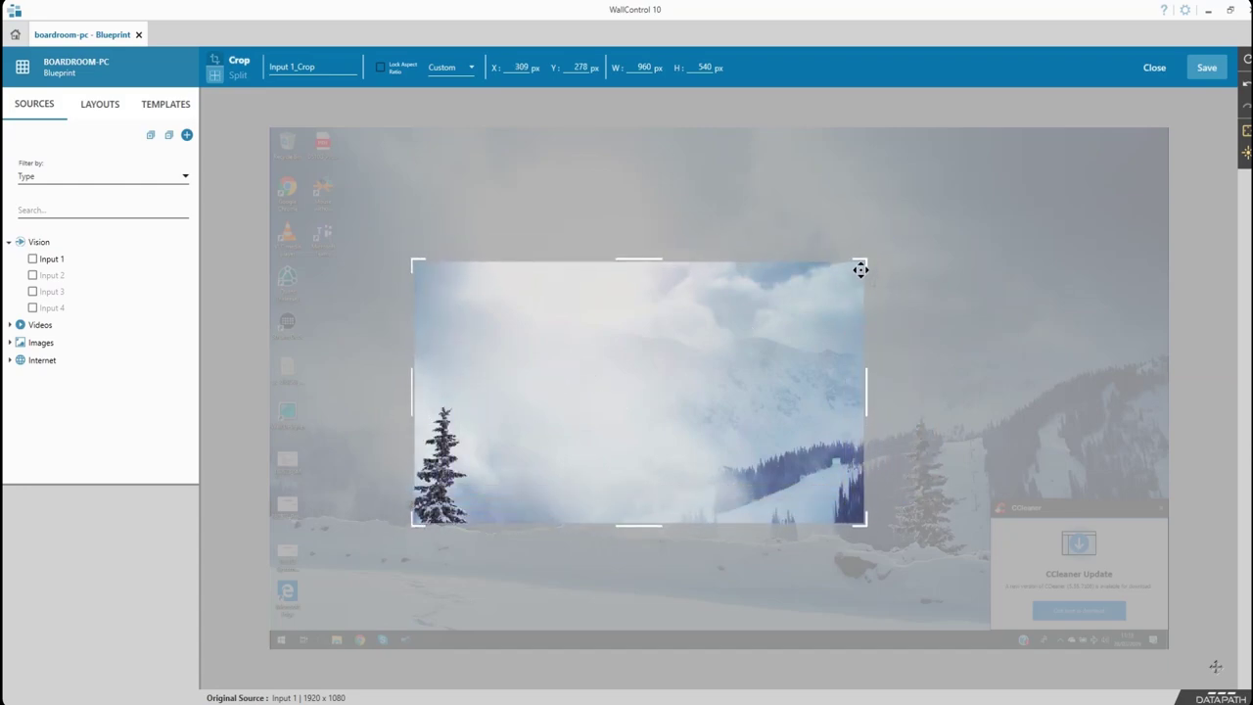
left_click_drag(865, 258, 734, 307)
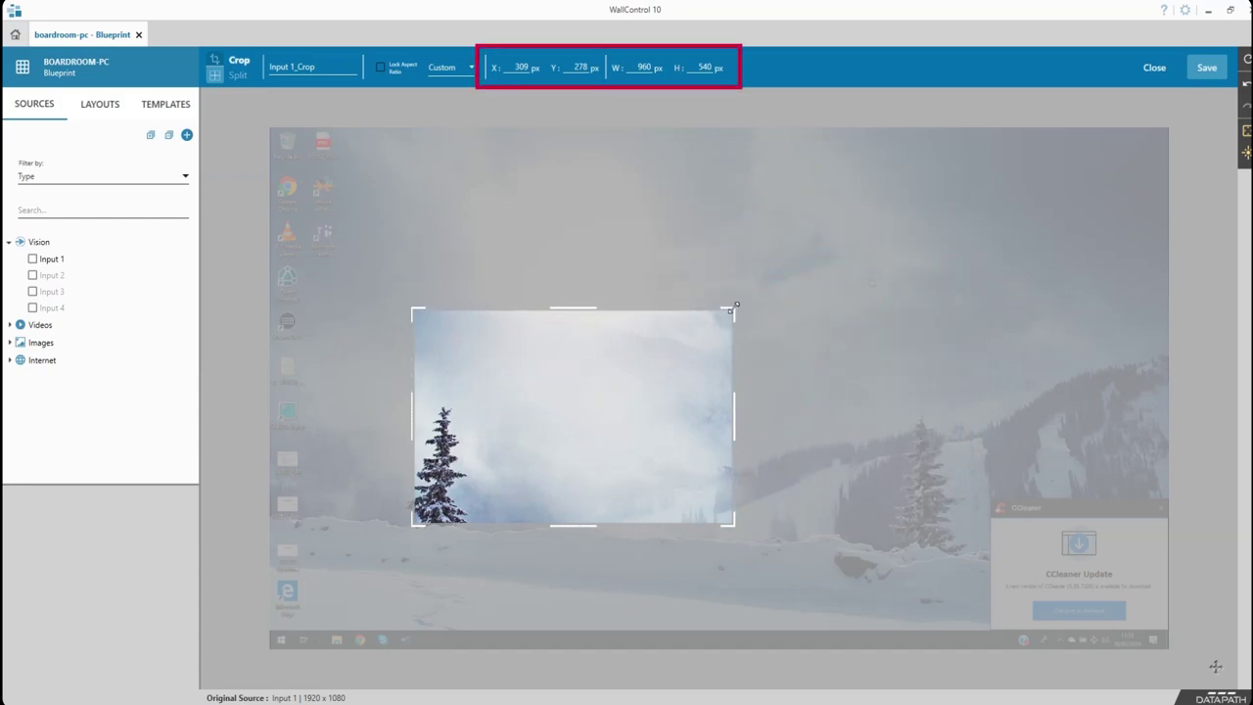
Step: Set the crop area's position to X 0, Y 0 and its size to 960 x 540 px
left_click(513, 66)
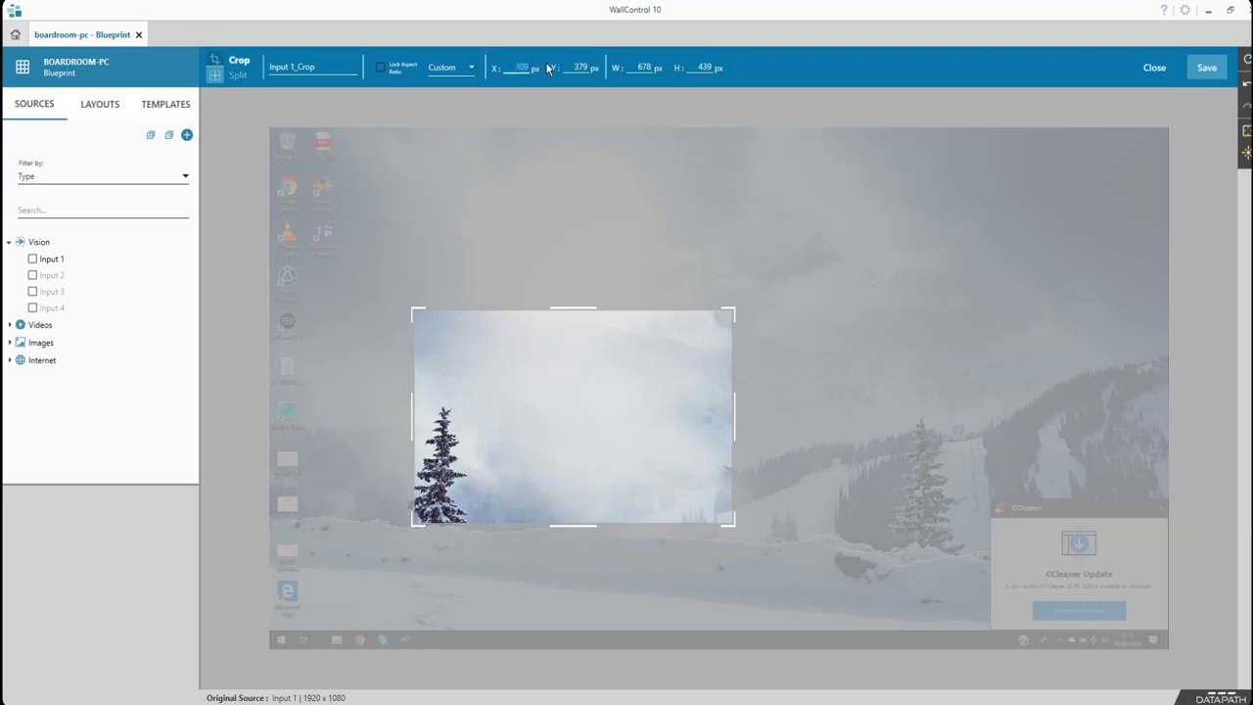
type("0")
left_click(579, 66)
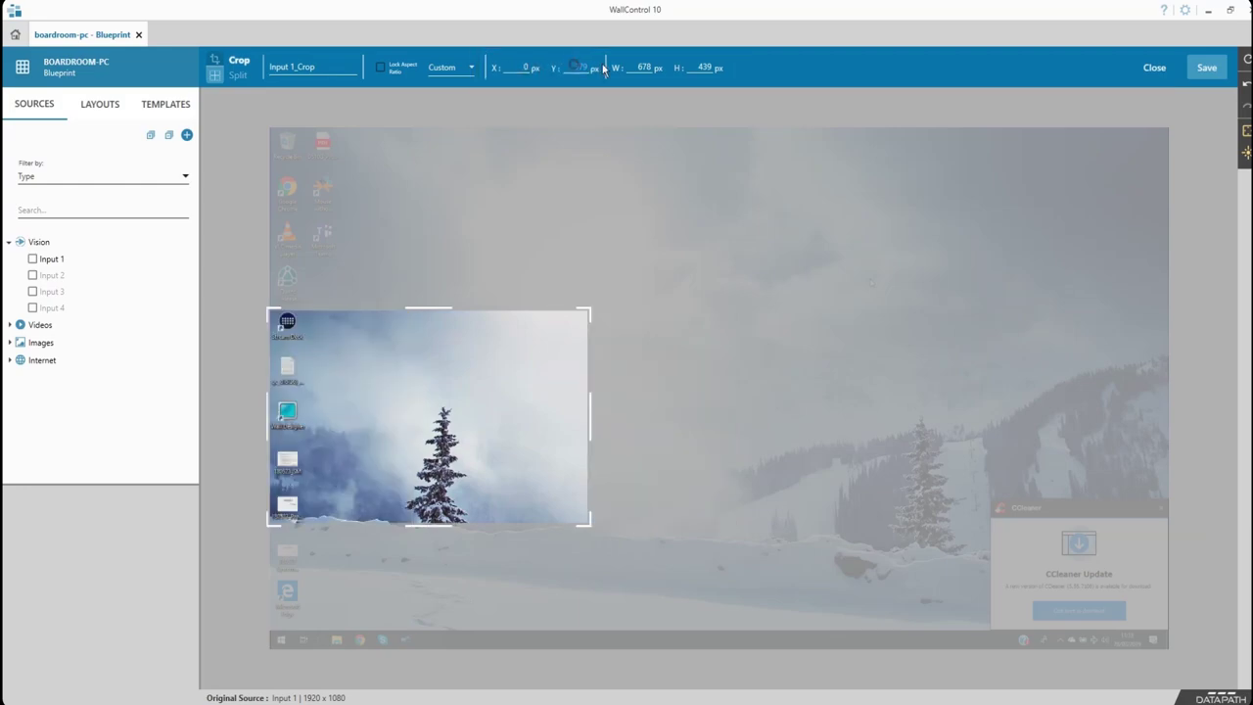
type("0")
left_click(638, 67)
type("960")
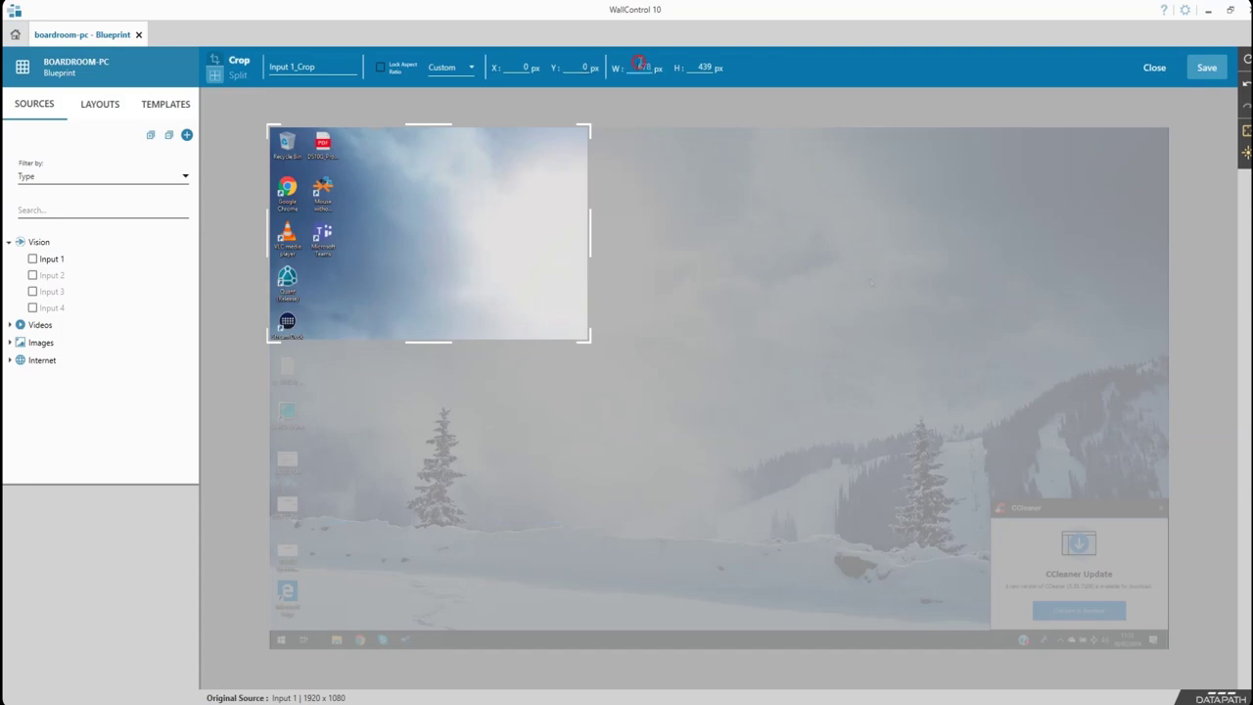
left_click(697, 66)
type("540")
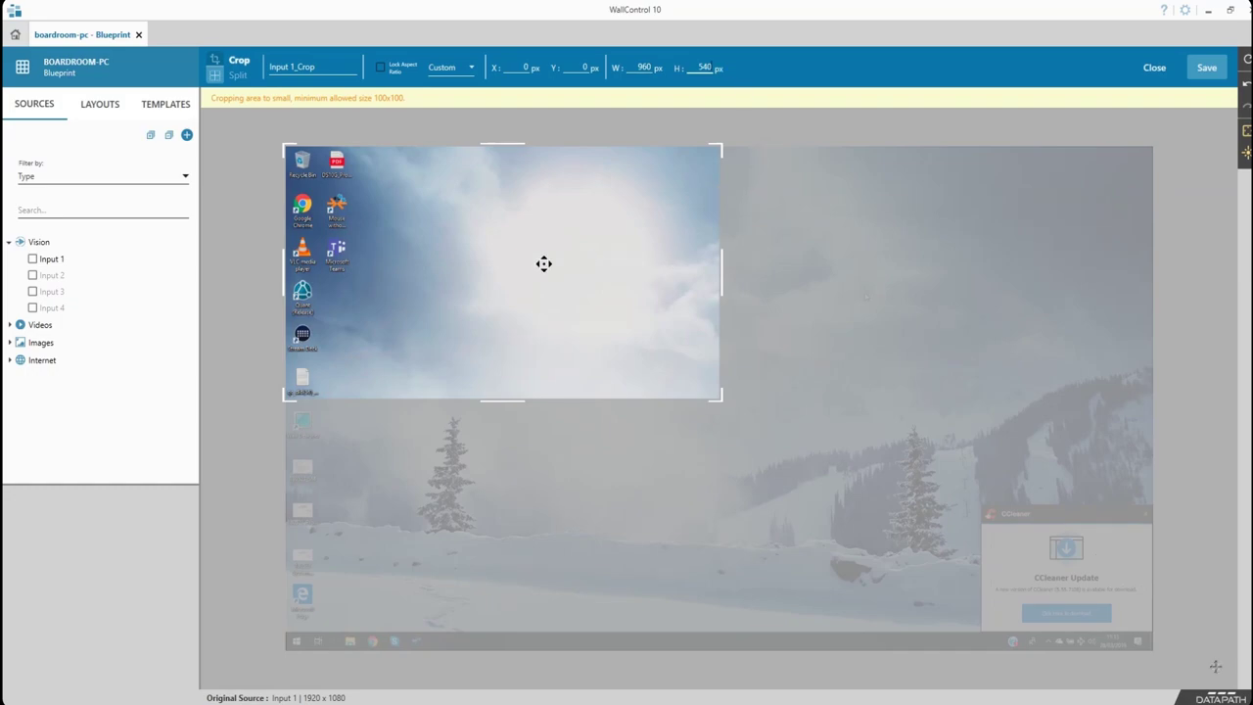
Step: Move the crop area to about X 454, Y 253 px, and switch the aspect ratio lock on and off again
mouse_move(543, 263)
left_mouse_down()
mouse_move(570, 298)
mouse_move(674, 363)
mouse_move(748, 380)
left_mouse_up()
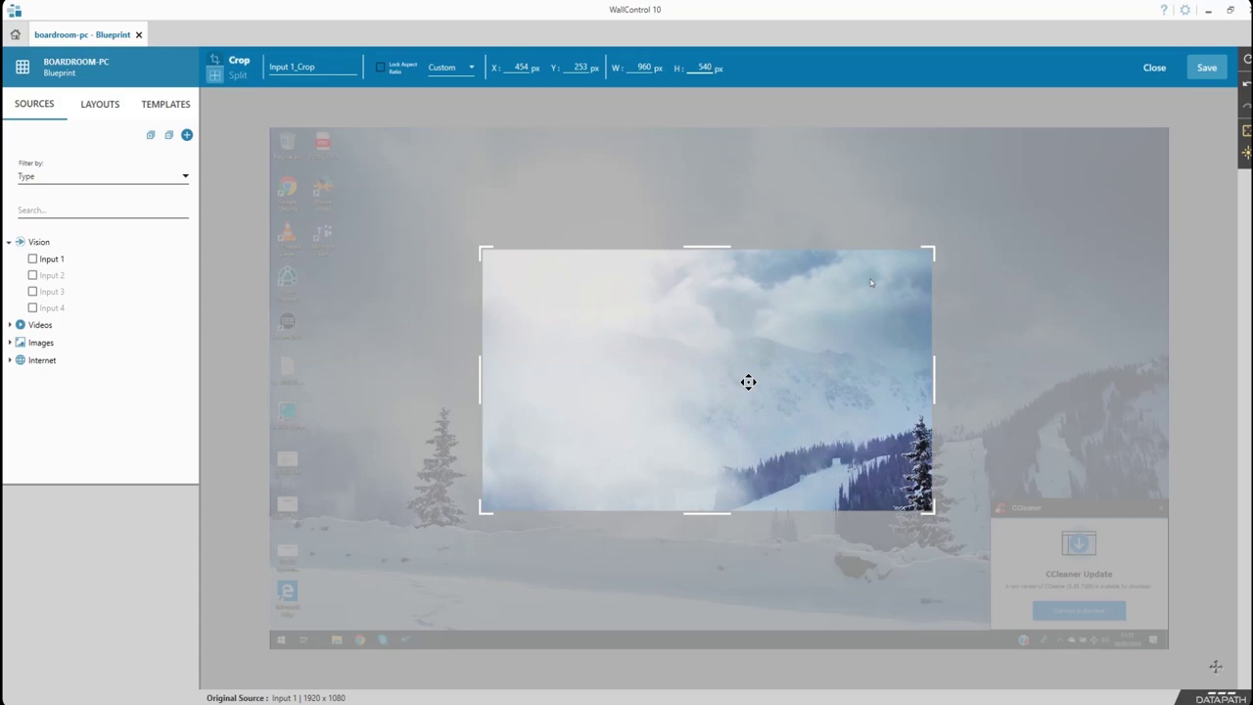
left_click(381, 66)
left_click(471, 67)
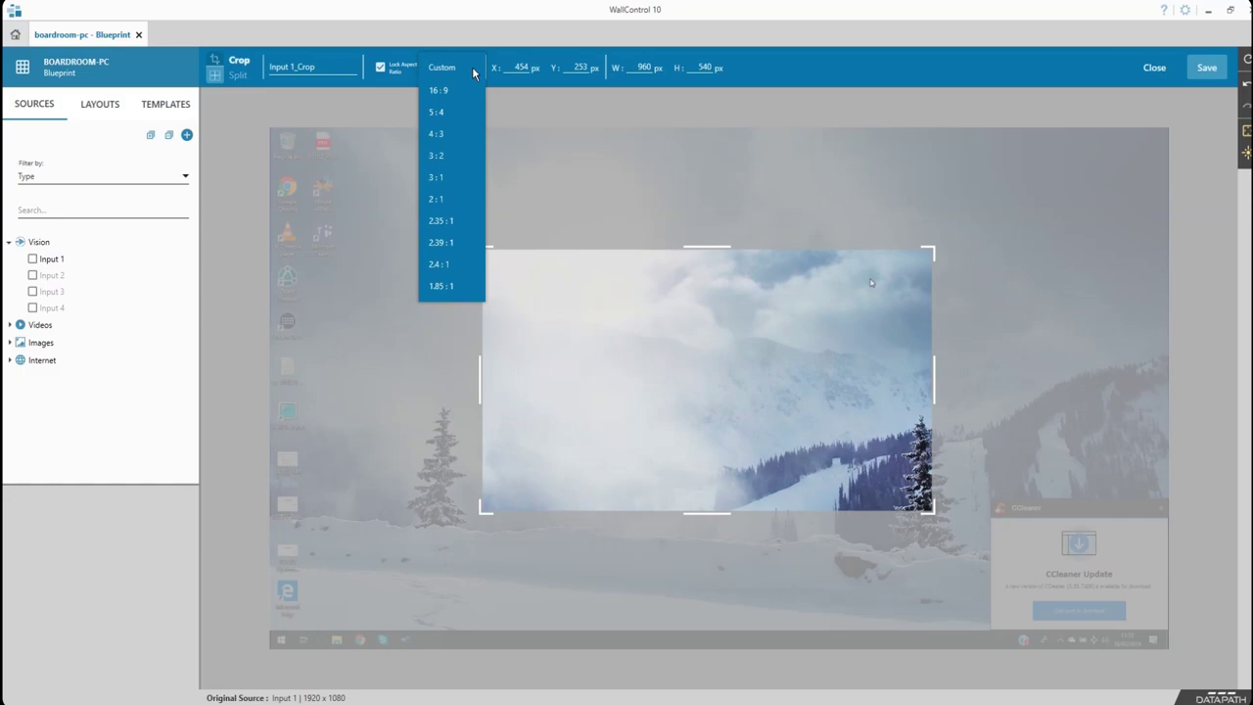
left_click(381, 67)
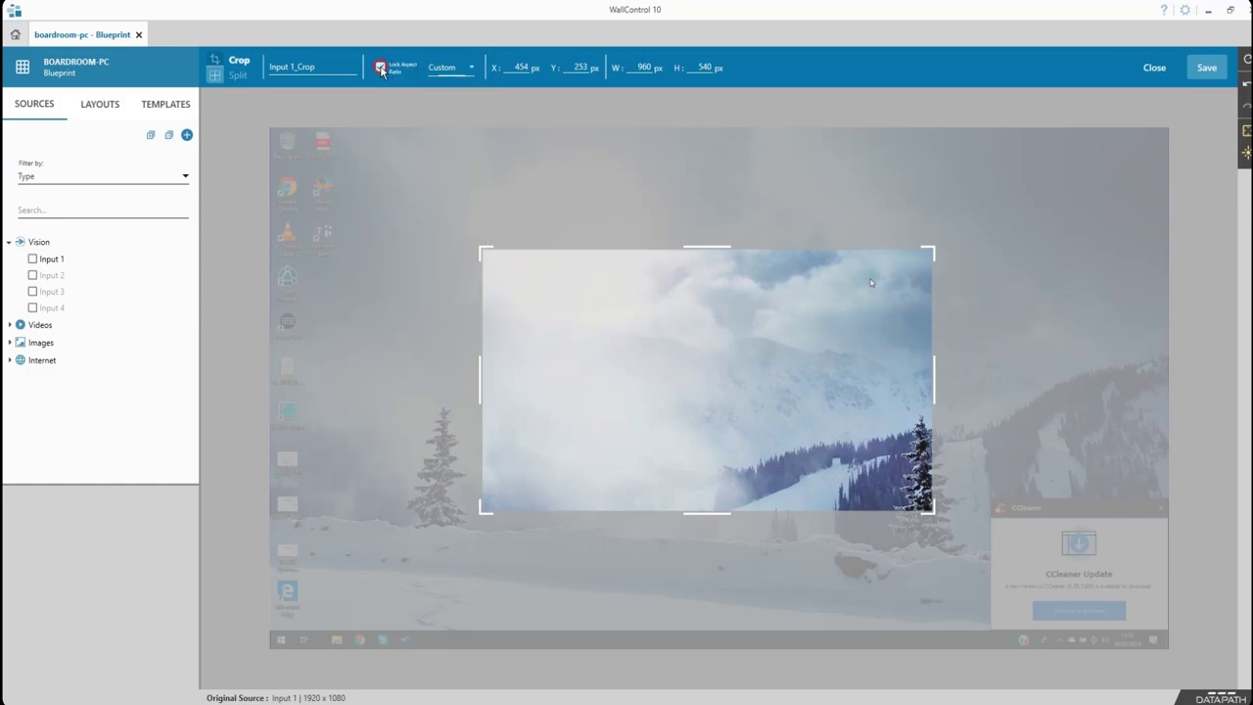
Step: Name the Input 1 crop Centre and save it
left_click(250, 72)
type("d")
type("entre")
left_click(1193, 70)
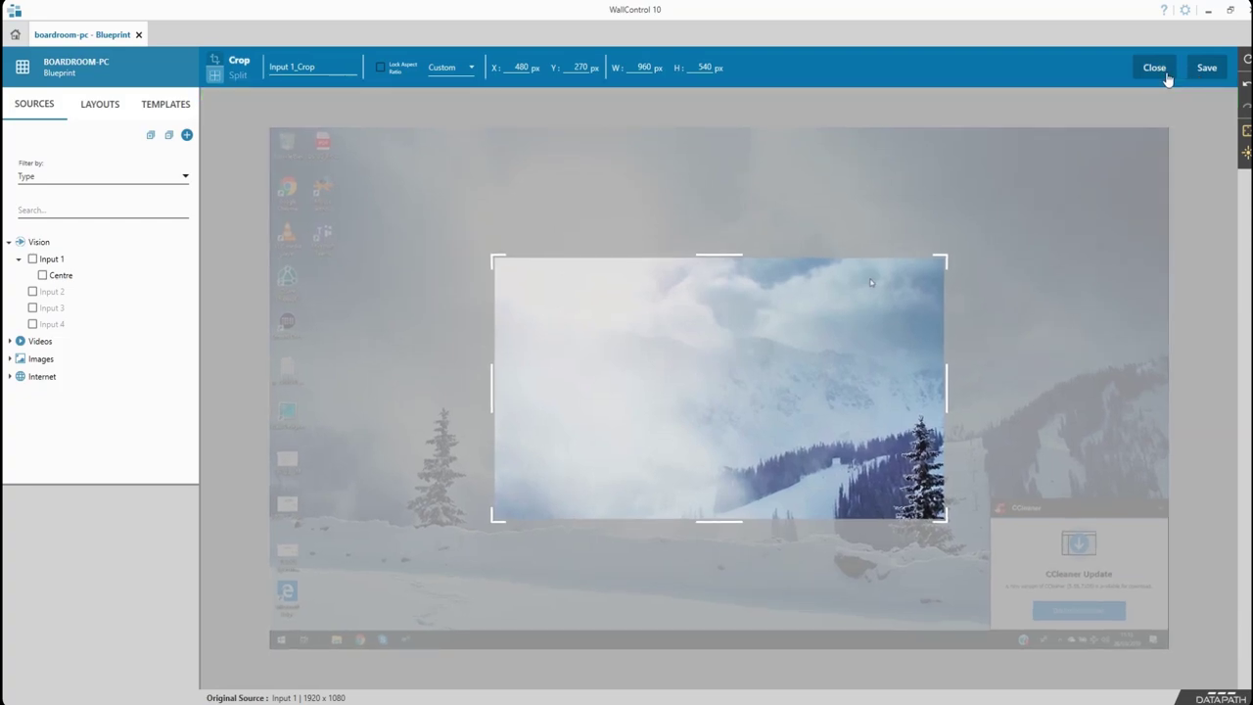
Step: Leave crop editing and place the Centre crop and the full Input 1 source on the wall canvas, one above the other
left_click(1155, 70)
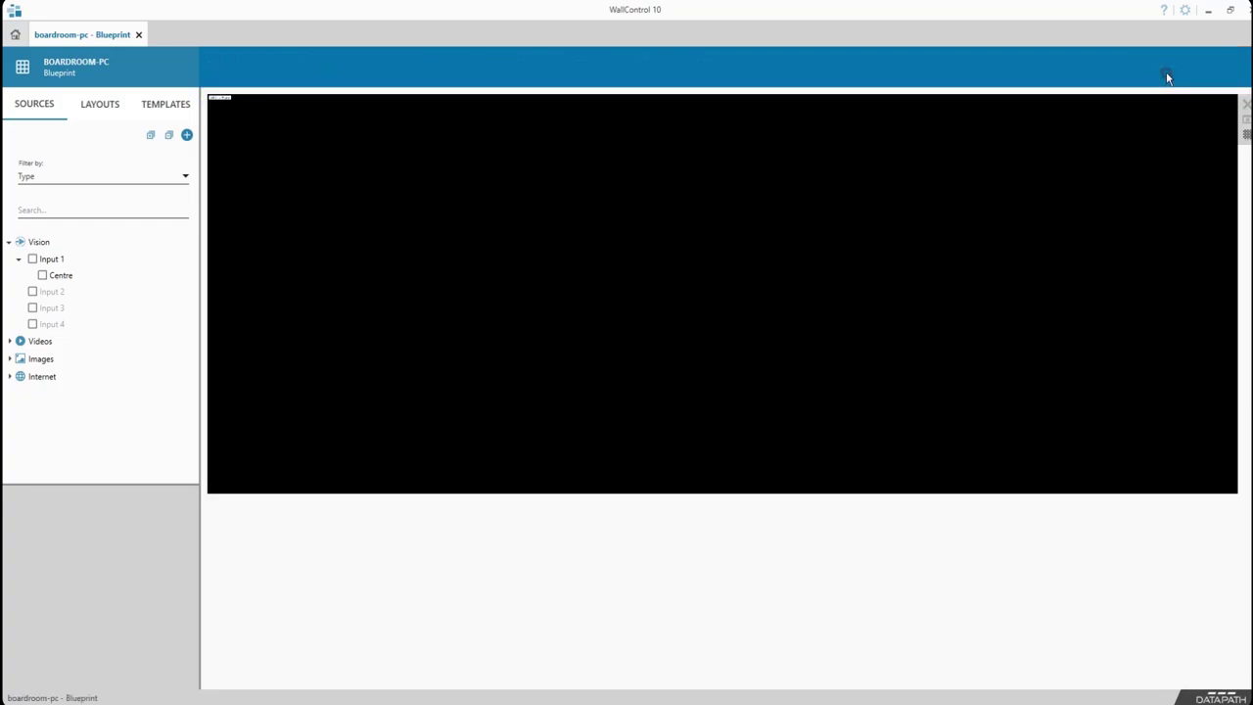
left_click(61, 277)
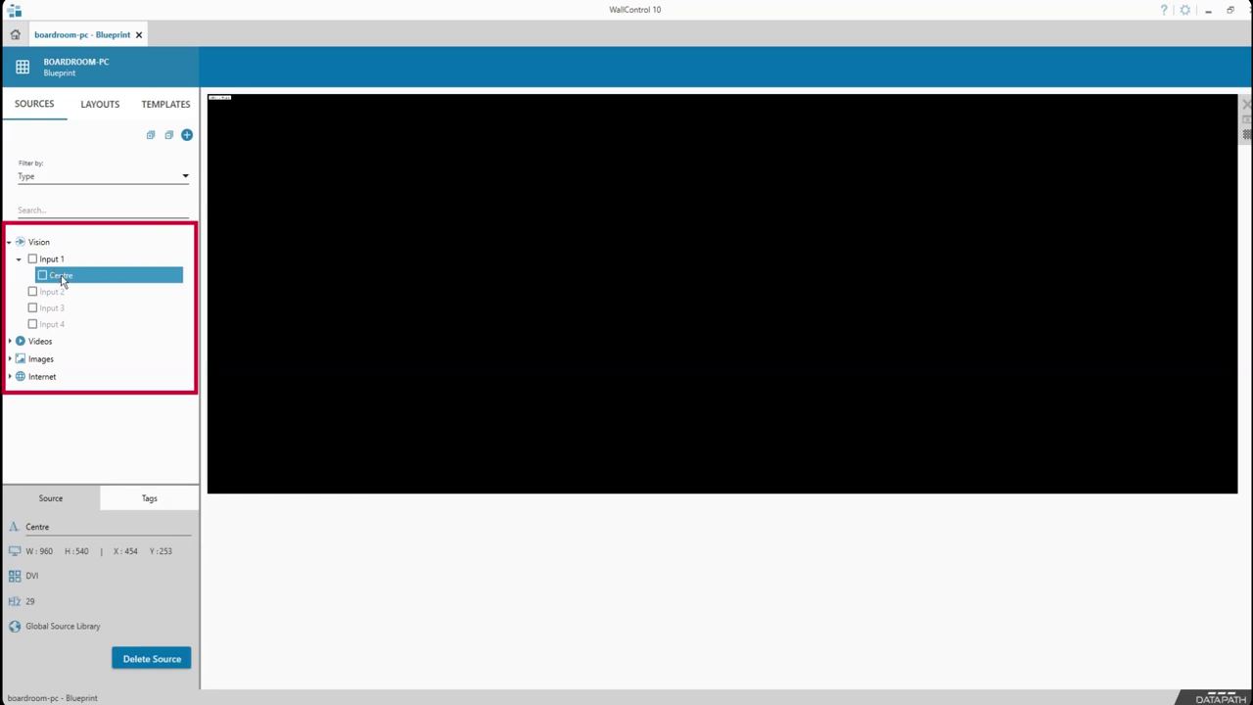
left_click_drag(62, 280, 368, 328)
left_click_drag(59, 259, 362, 178)
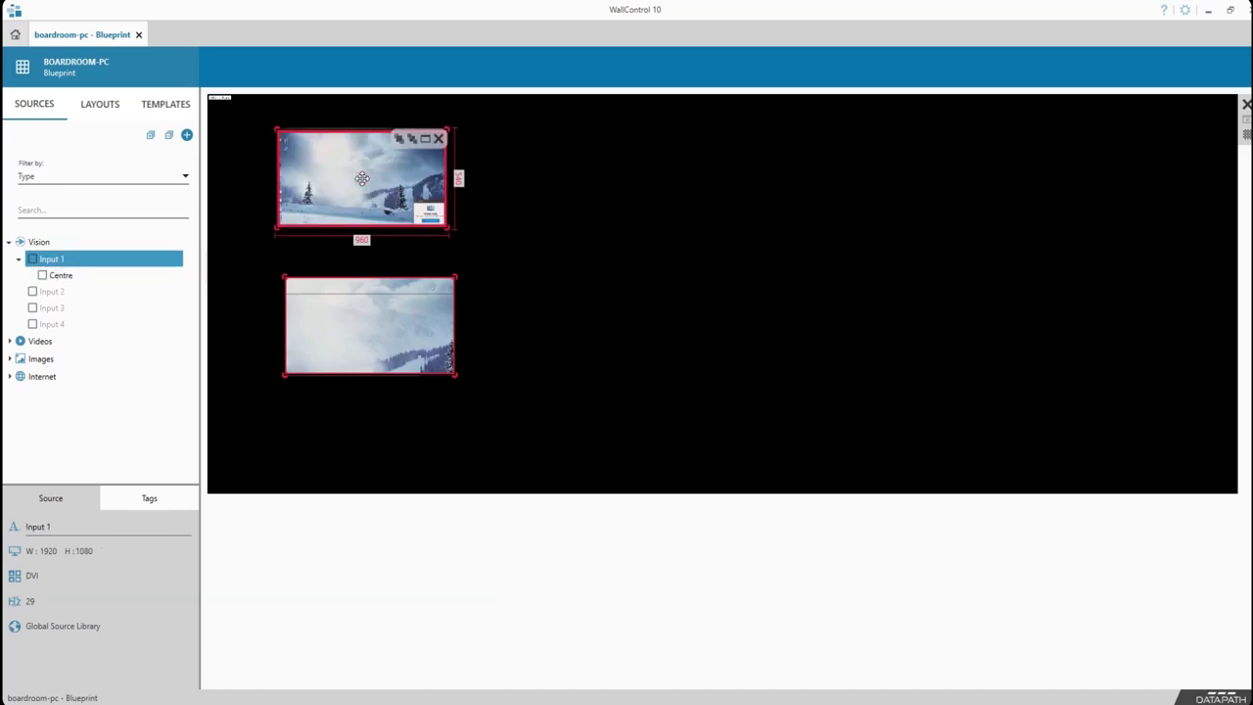
Step: Clear all sources from the wall canvas and delete the Centre crop from the Input 1 source
left_click(1246, 105)
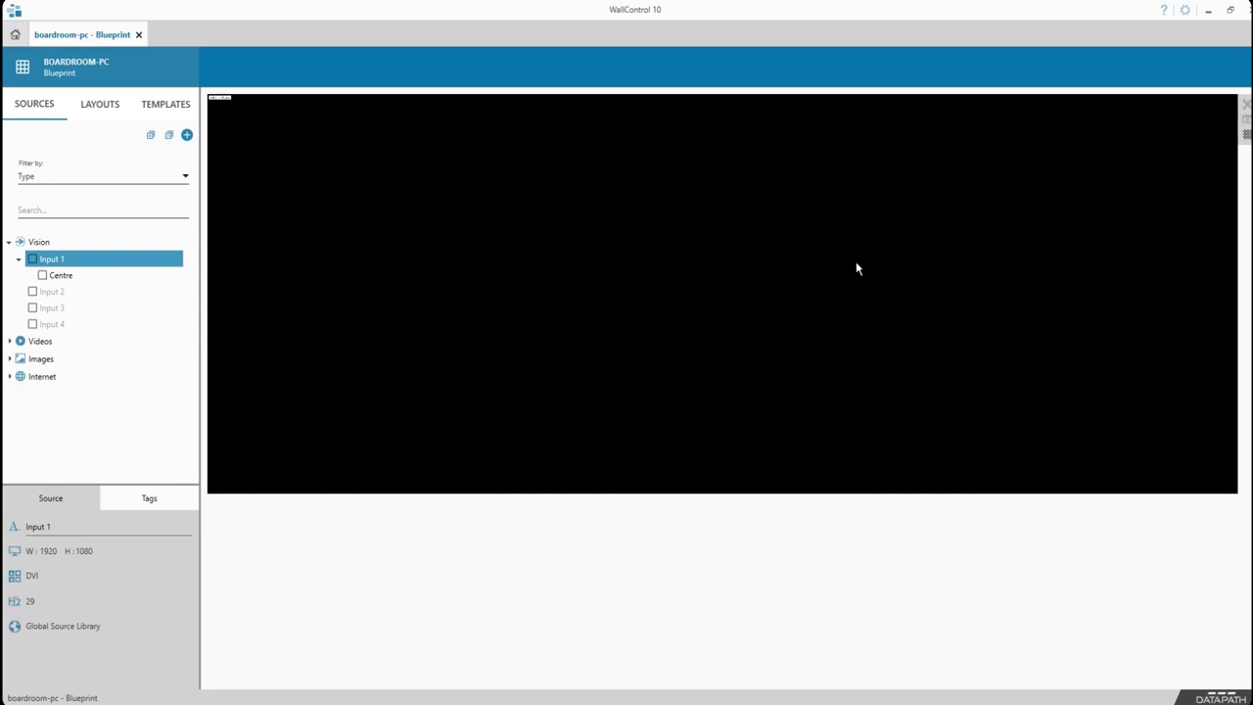
right_click(65, 281)
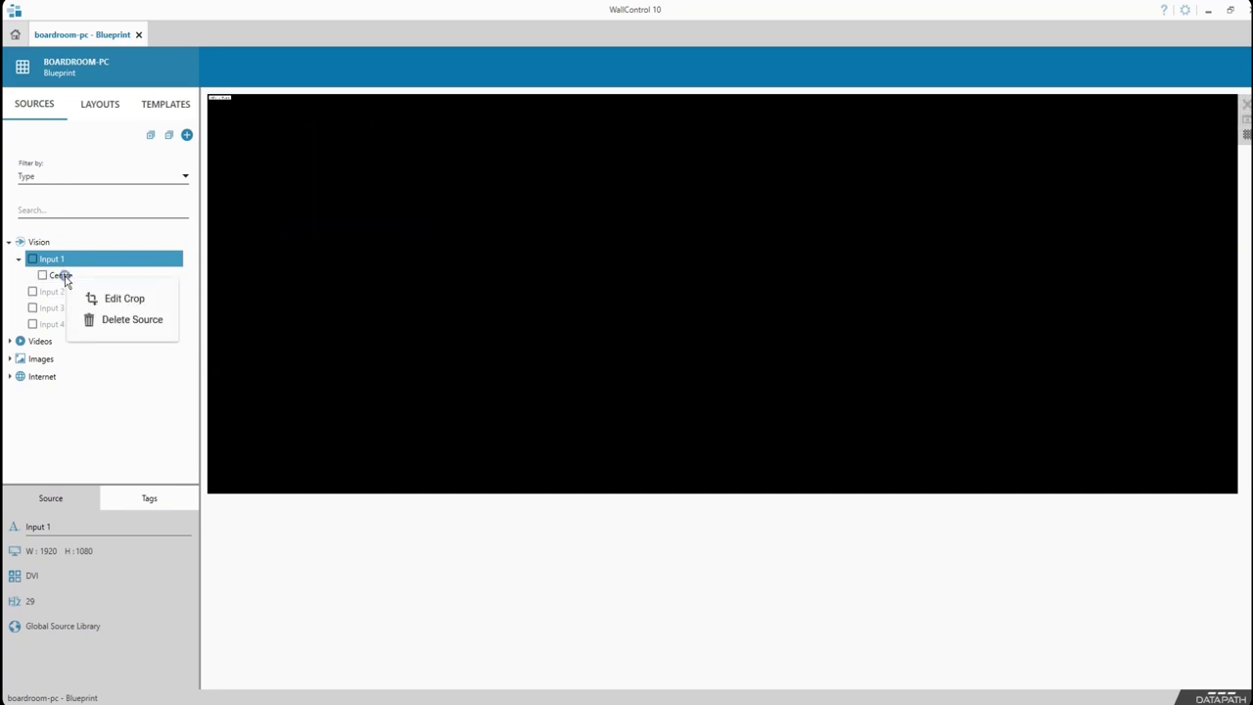
left_click(115, 325)
left_click(665, 414)
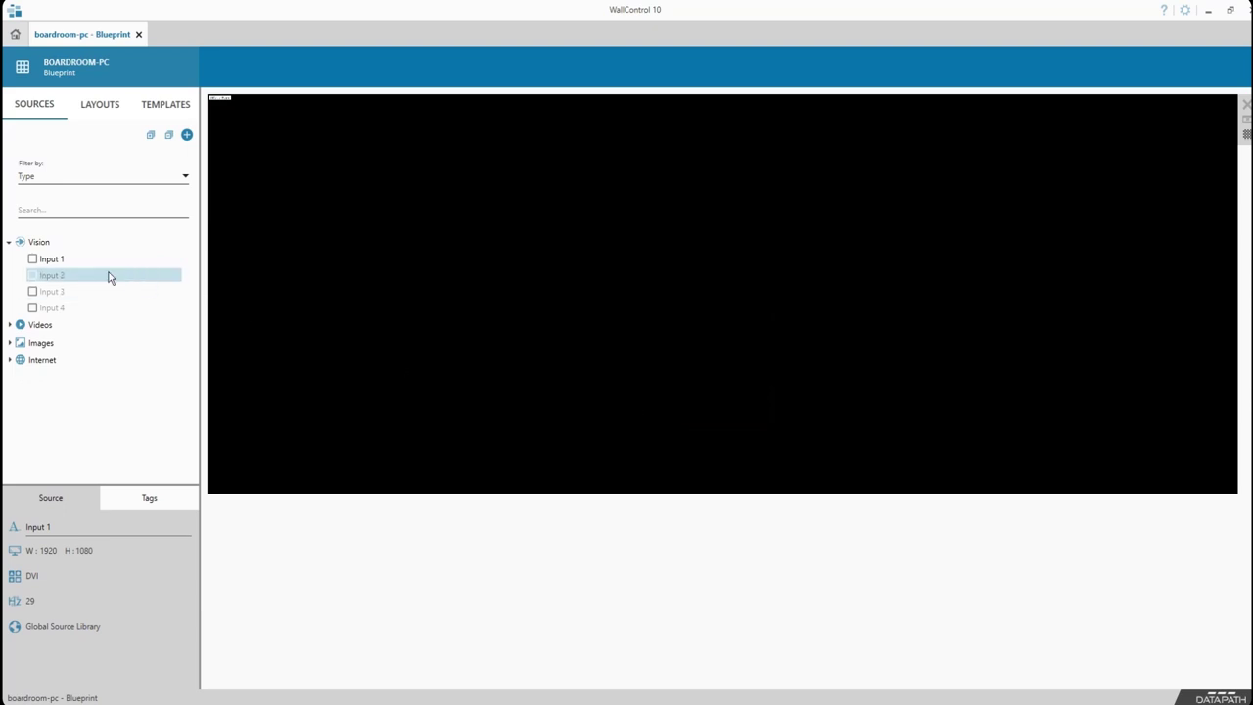
Step: Open Input 1 for cropping, switch to Split mode, and set the split to 3 rows and 3 columns
left_click(58, 260)
right_click(58, 260)
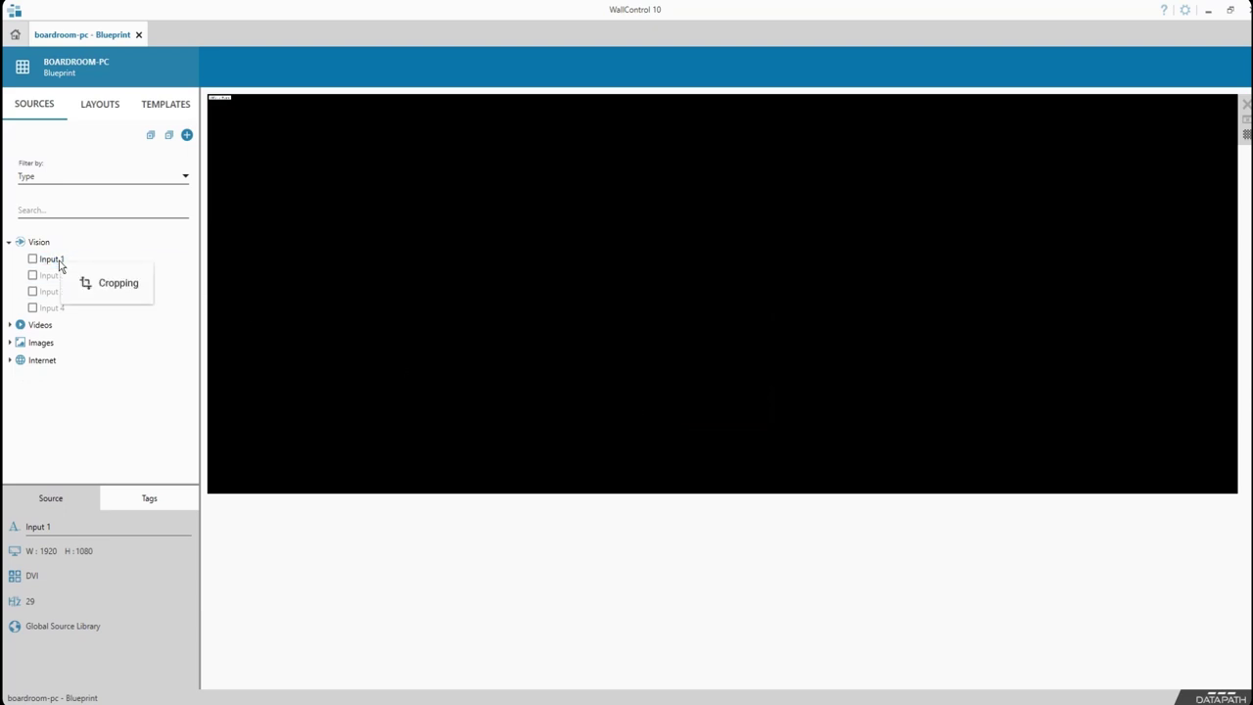
left_click(143, 292)
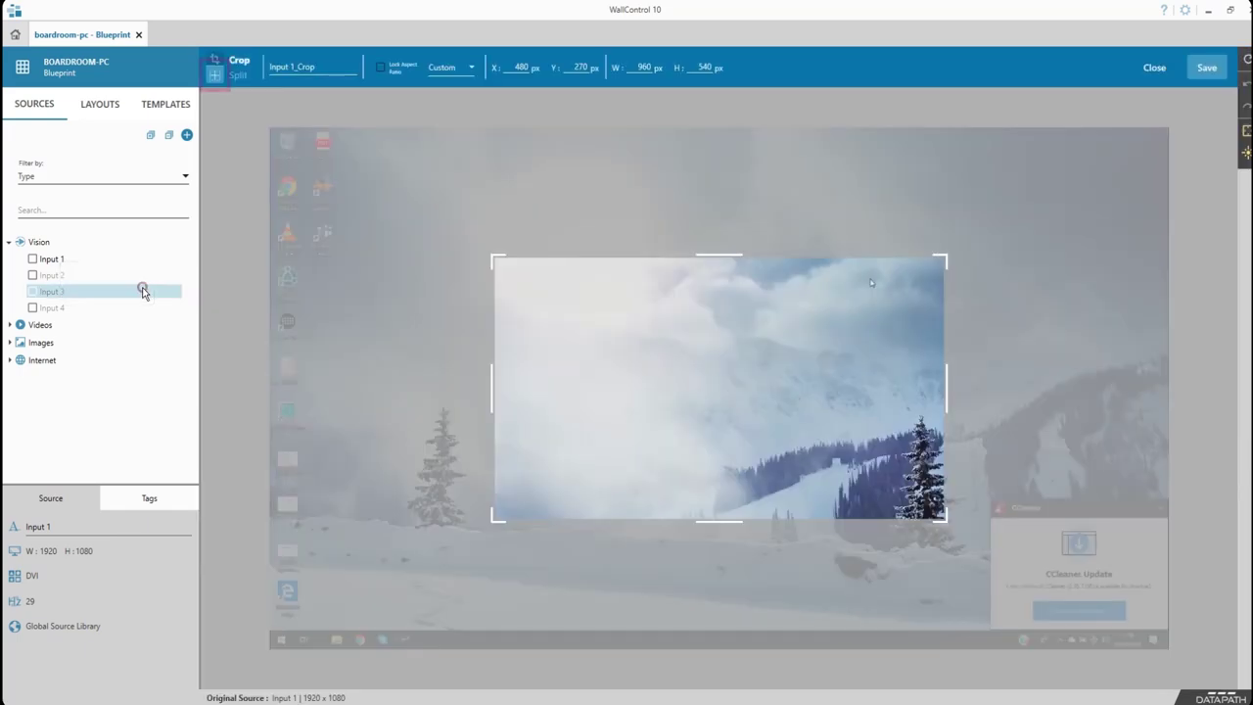
left_click(214, 77)
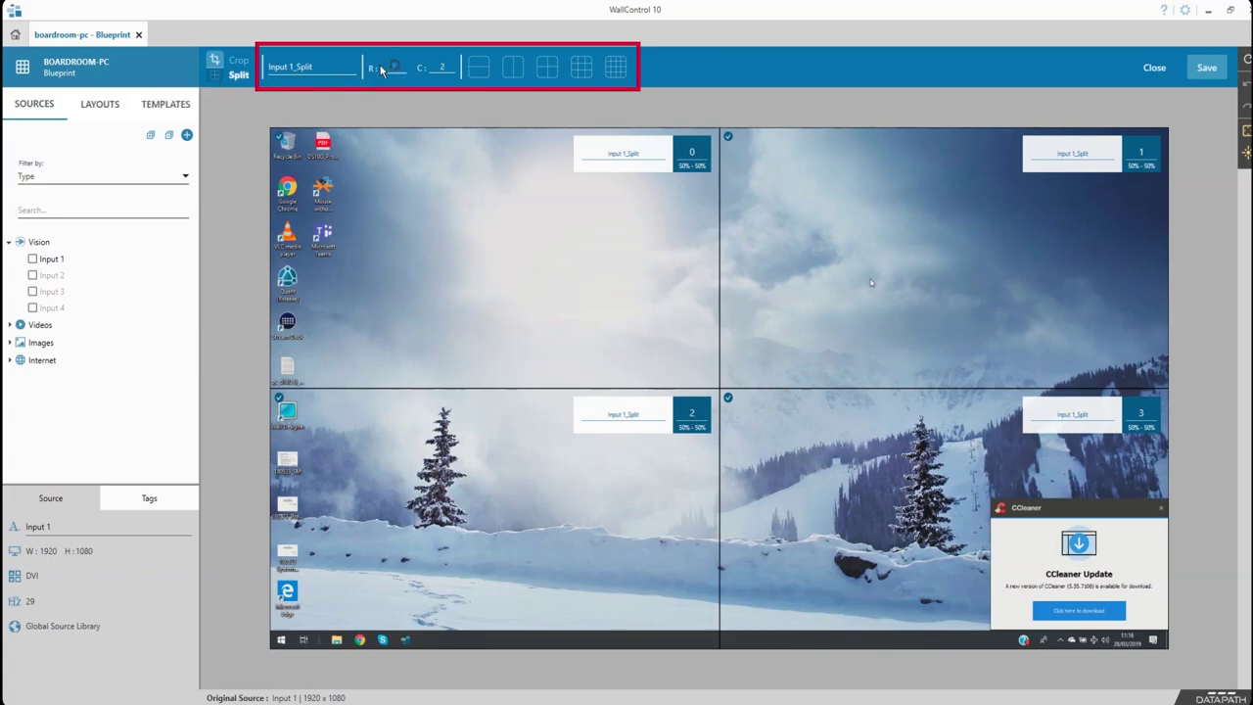
scroll(382, 70, "up", 1)
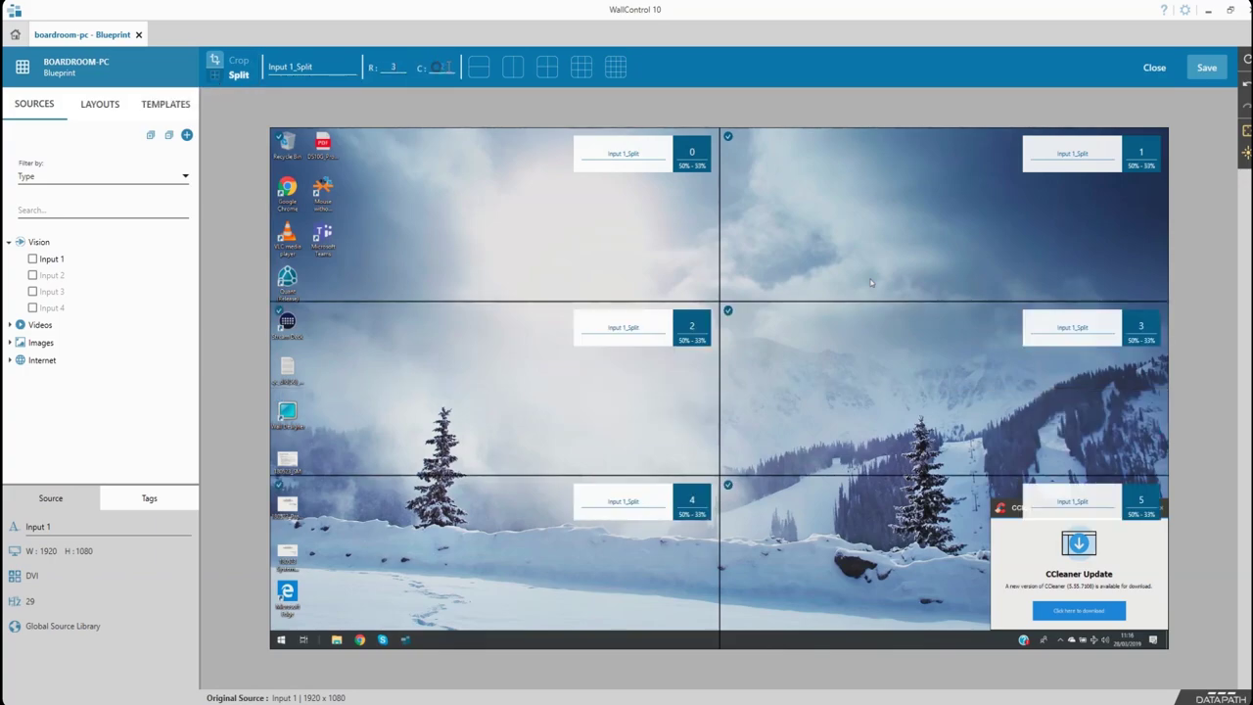
scroll(442, 68, "up", 1)
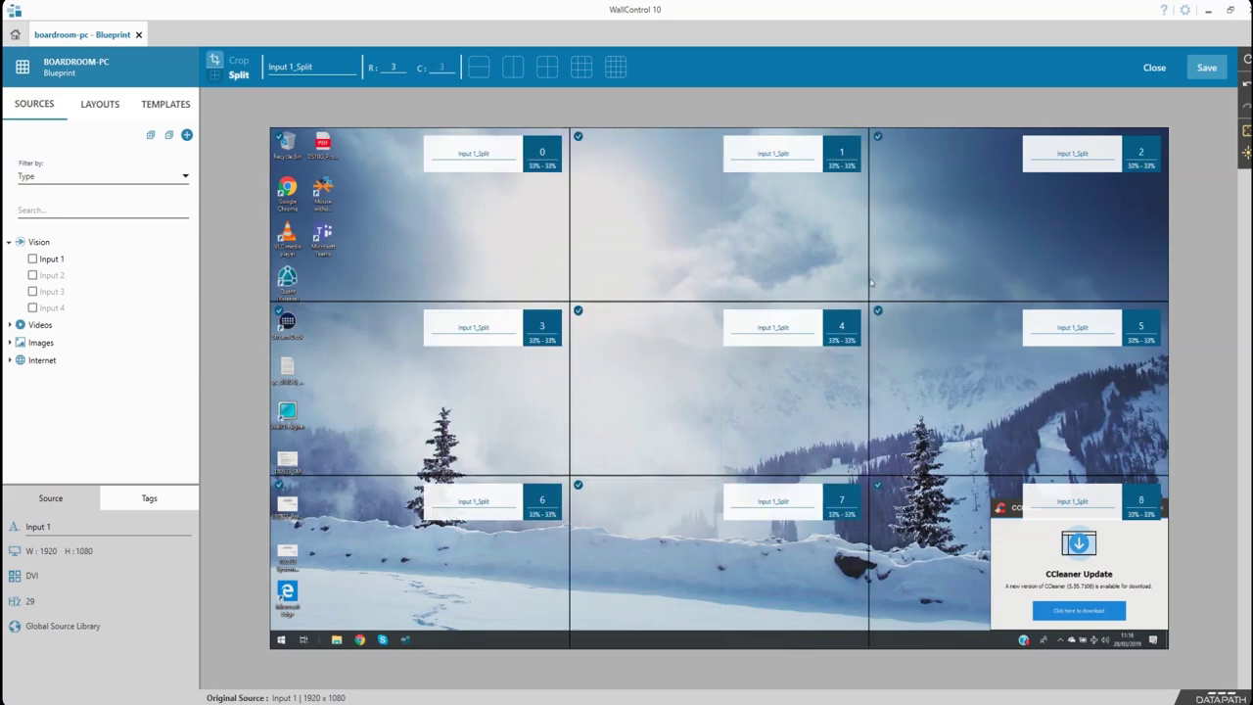
Step: Try the 4 x 4 and 3 x 3 split presets, and apply the preset with 2 rows and 1 column
left_click(478, 73)
left_click(613, 70)
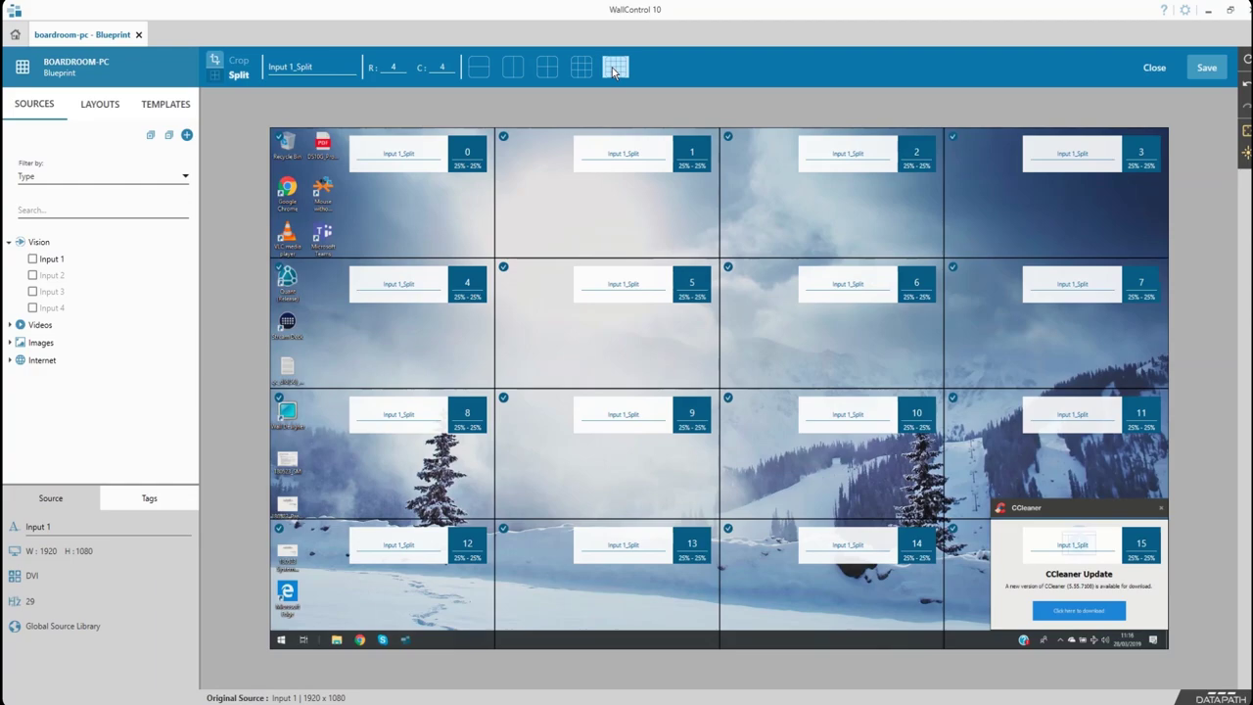
left_click(582, 69)
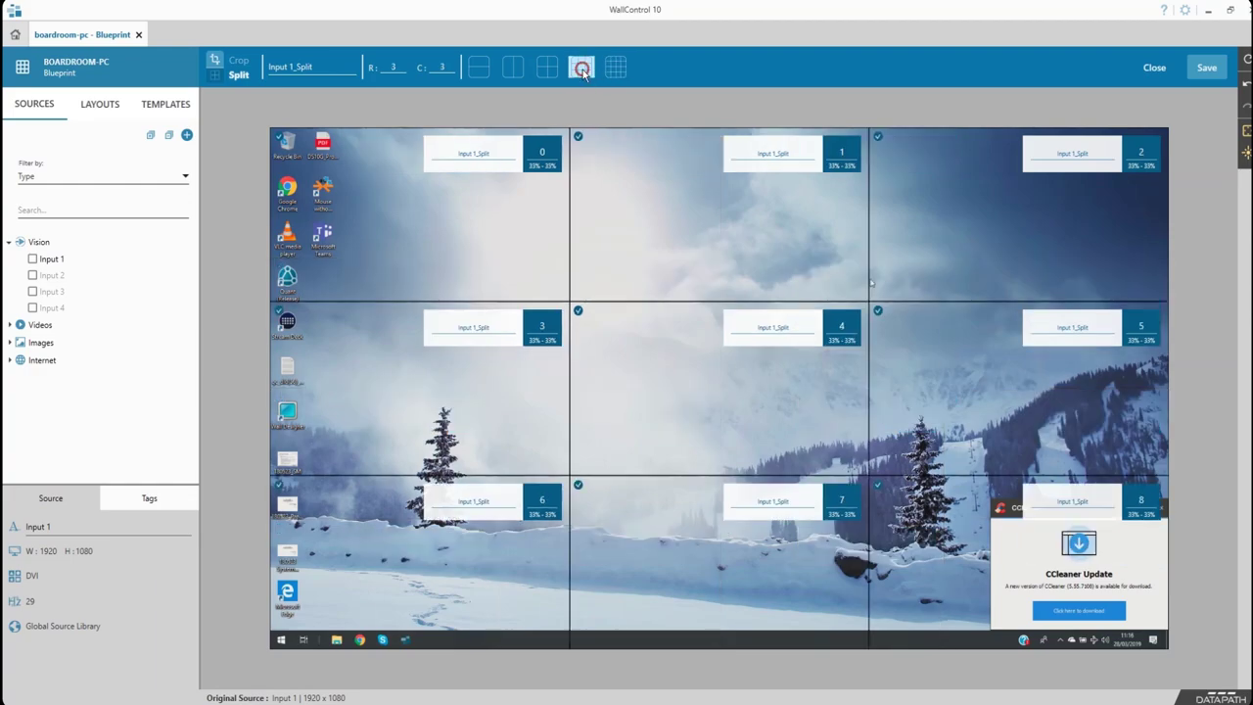
left_click(483, 70)
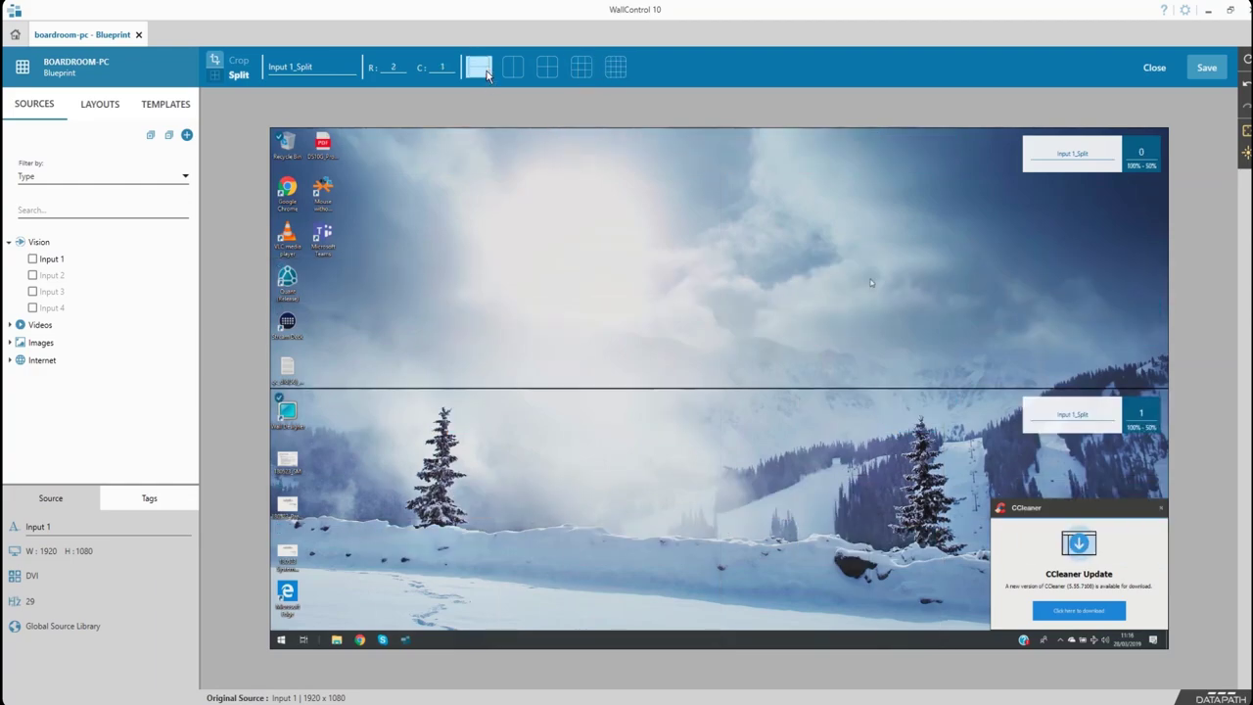
Step: Name the upper split region Top and the lower one Bottom, and save the Input 1 split
double_click(1065, 153)
key("BackSpace")
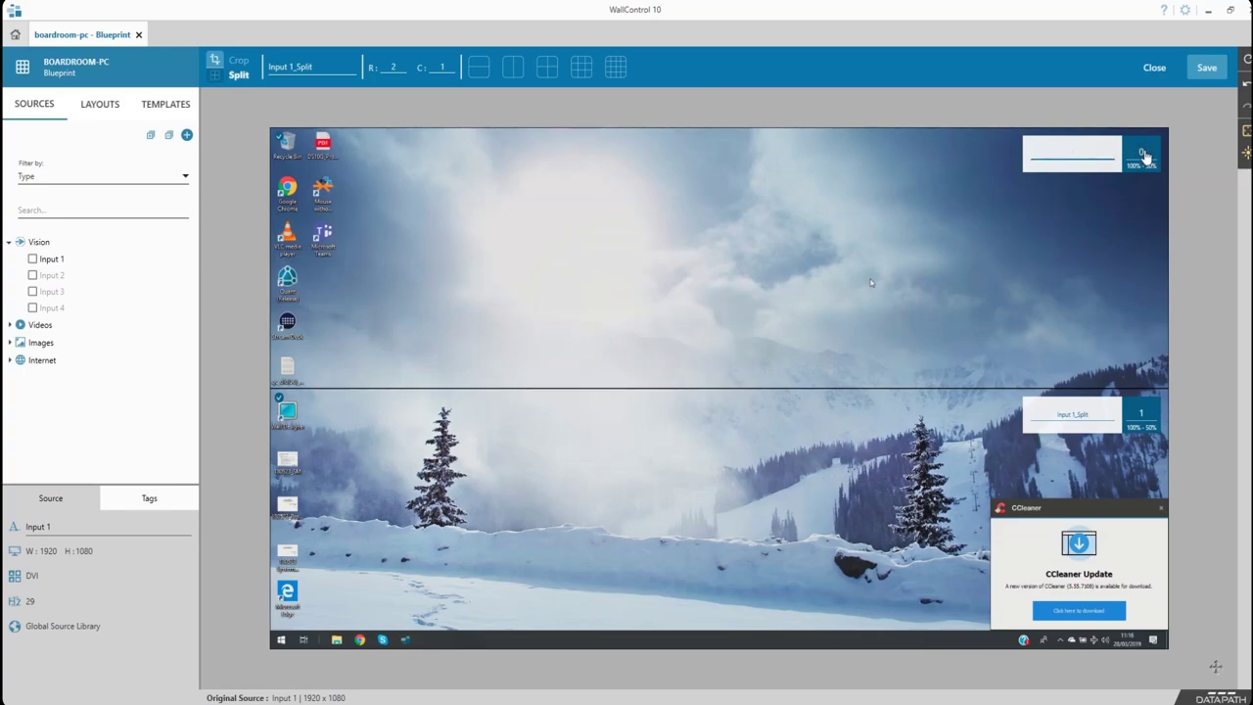
type("Top")
double_click(1086, 414)
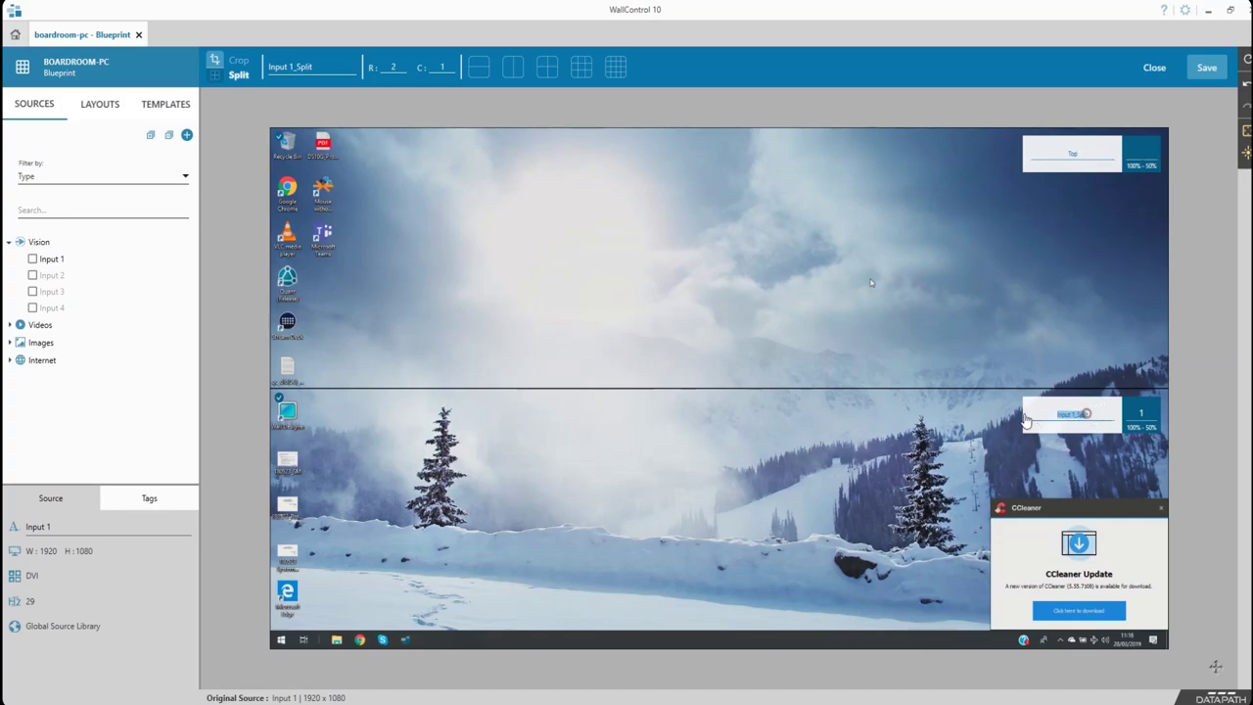
key("BackSpace")
type("Bottom")
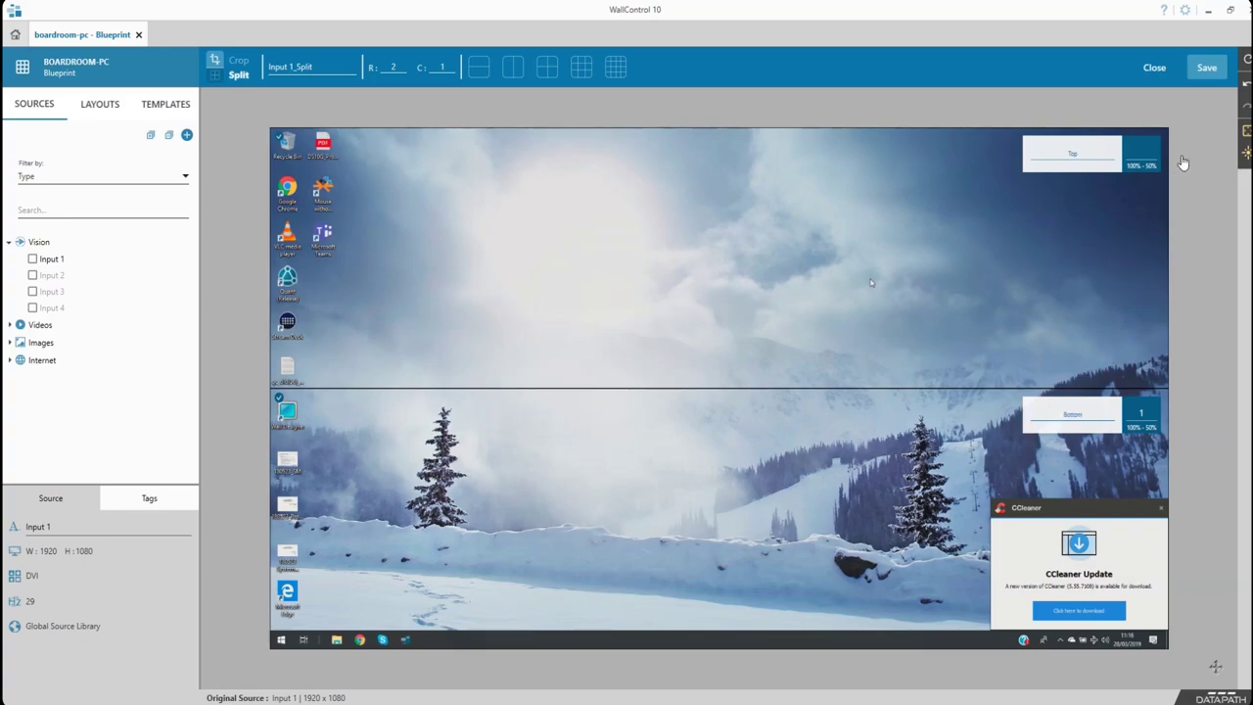
left_click(1209, 80)
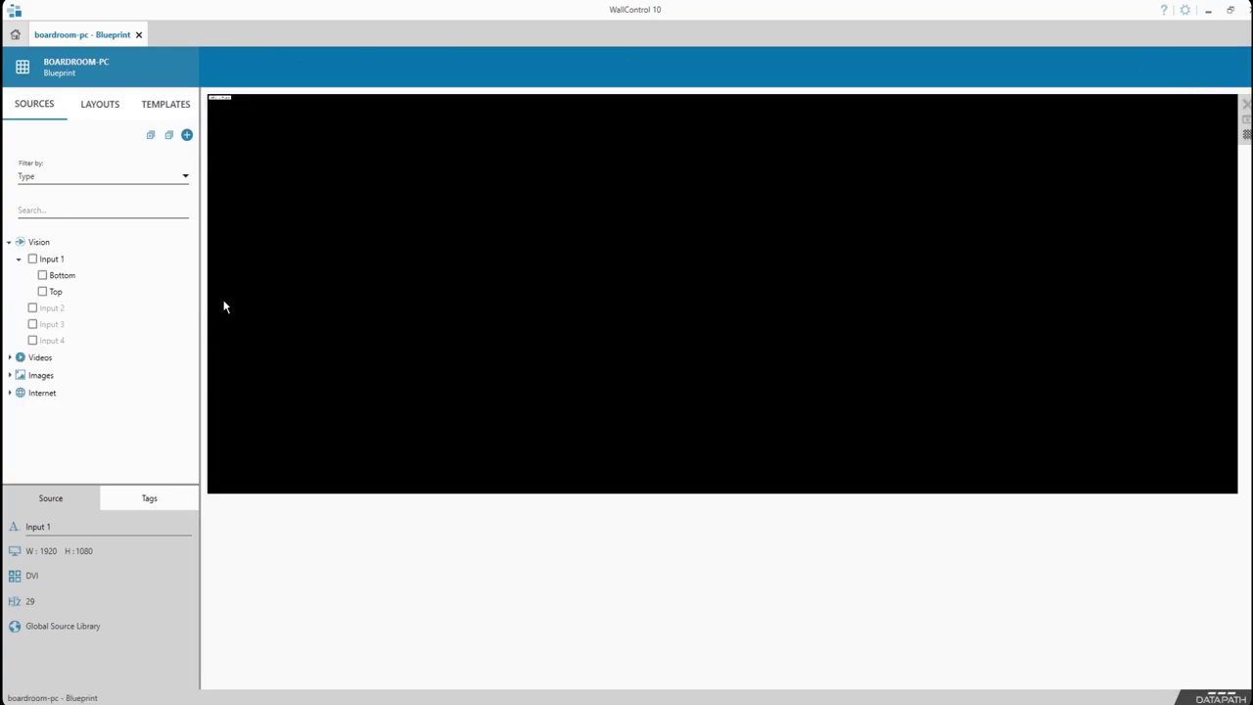
Step: Select the Bottom split of Input 1 and place it on the wall canvas
left_click(105, 282)
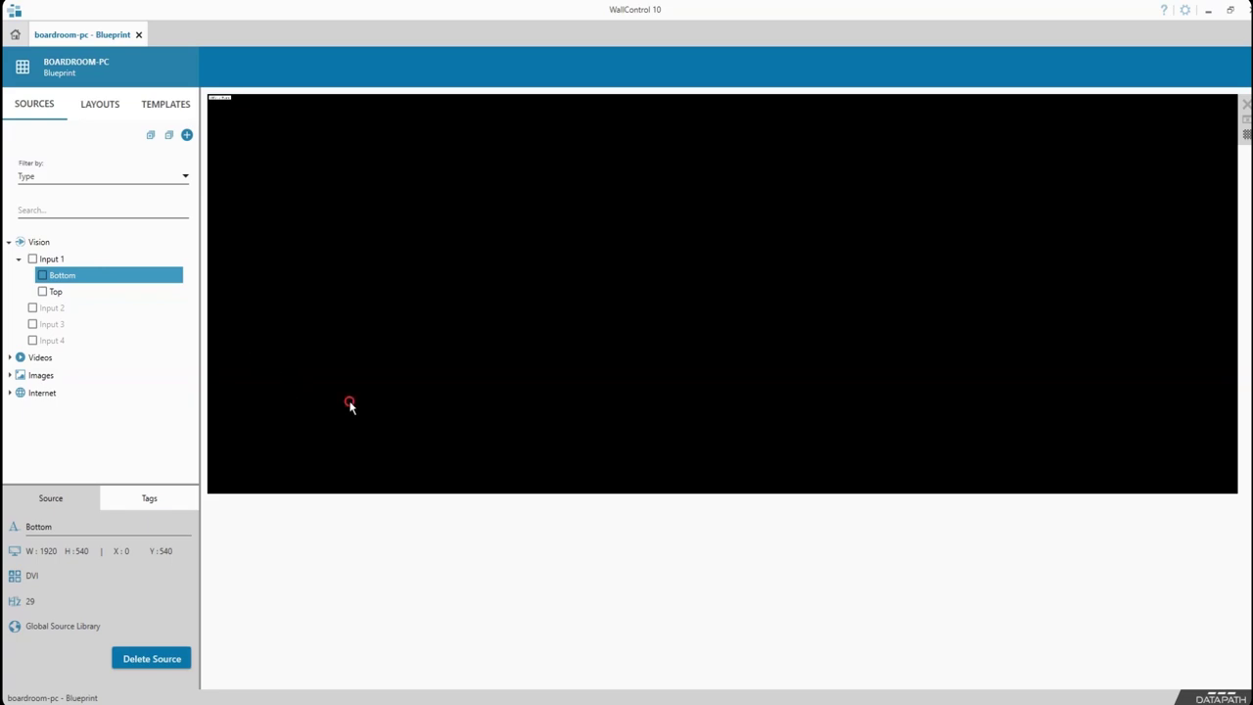